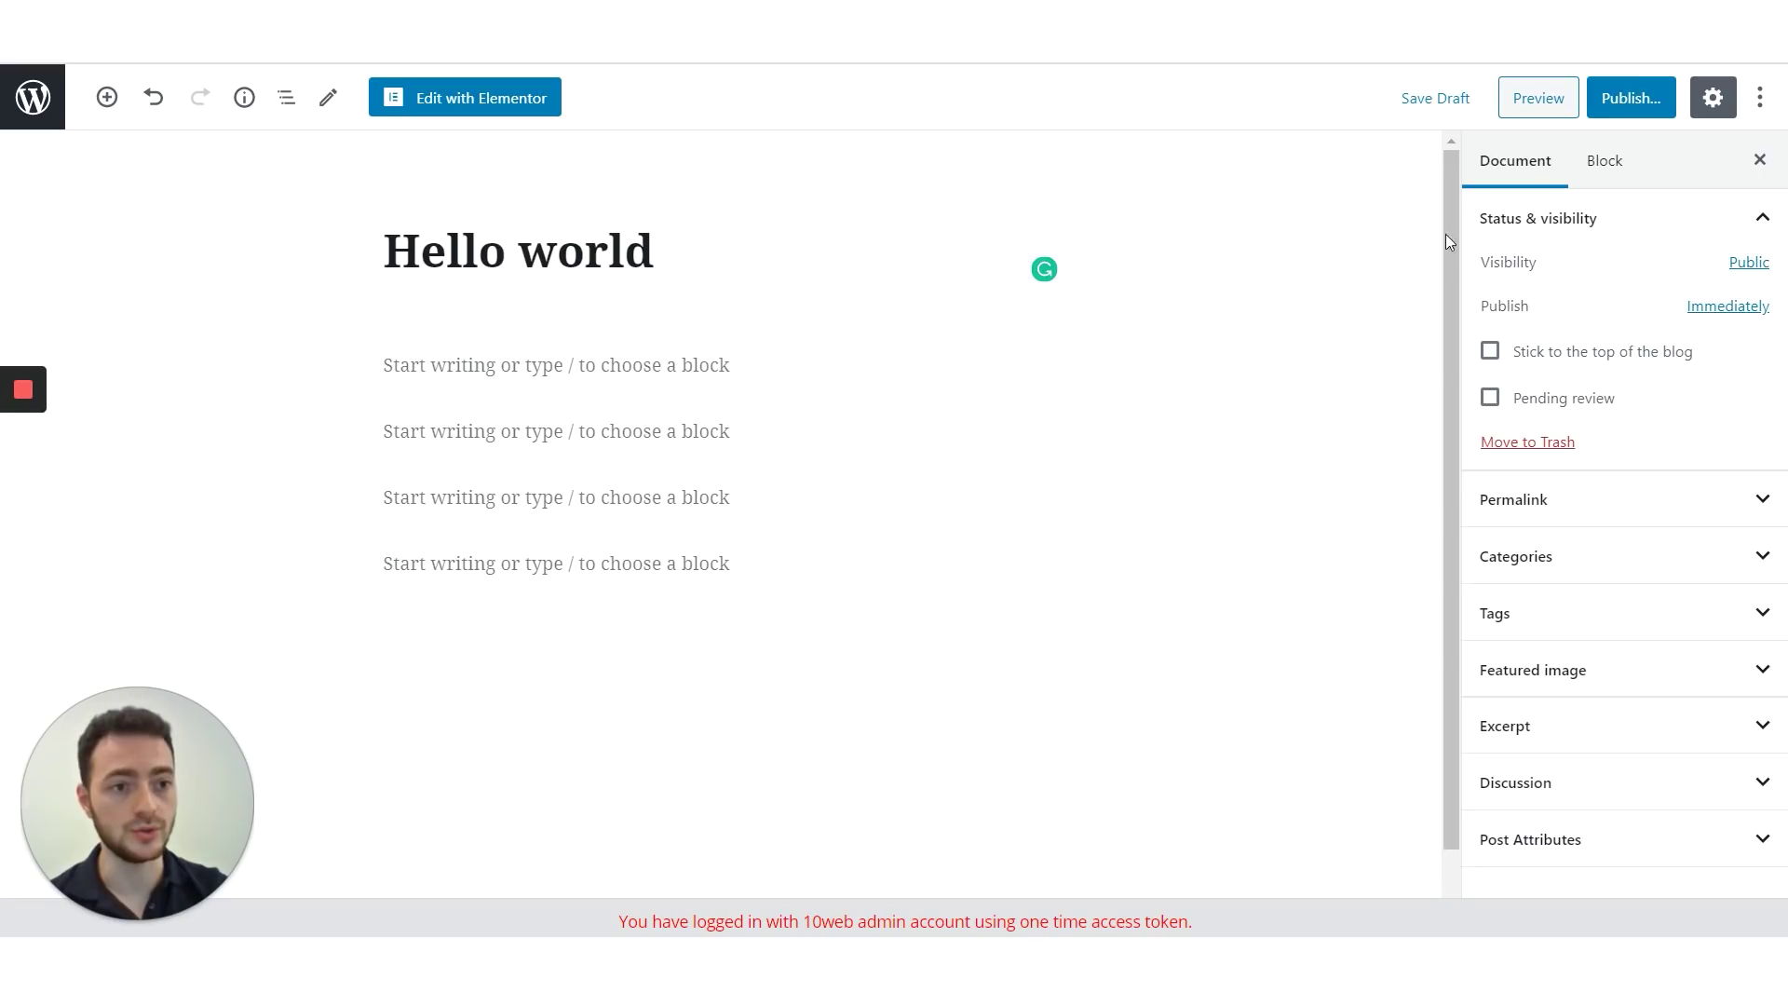
Turn off Fullscreen mode from the More options menu so the admin sidebar and top bar show
{"action": "left_click", "coordinate": [1762, 98]}
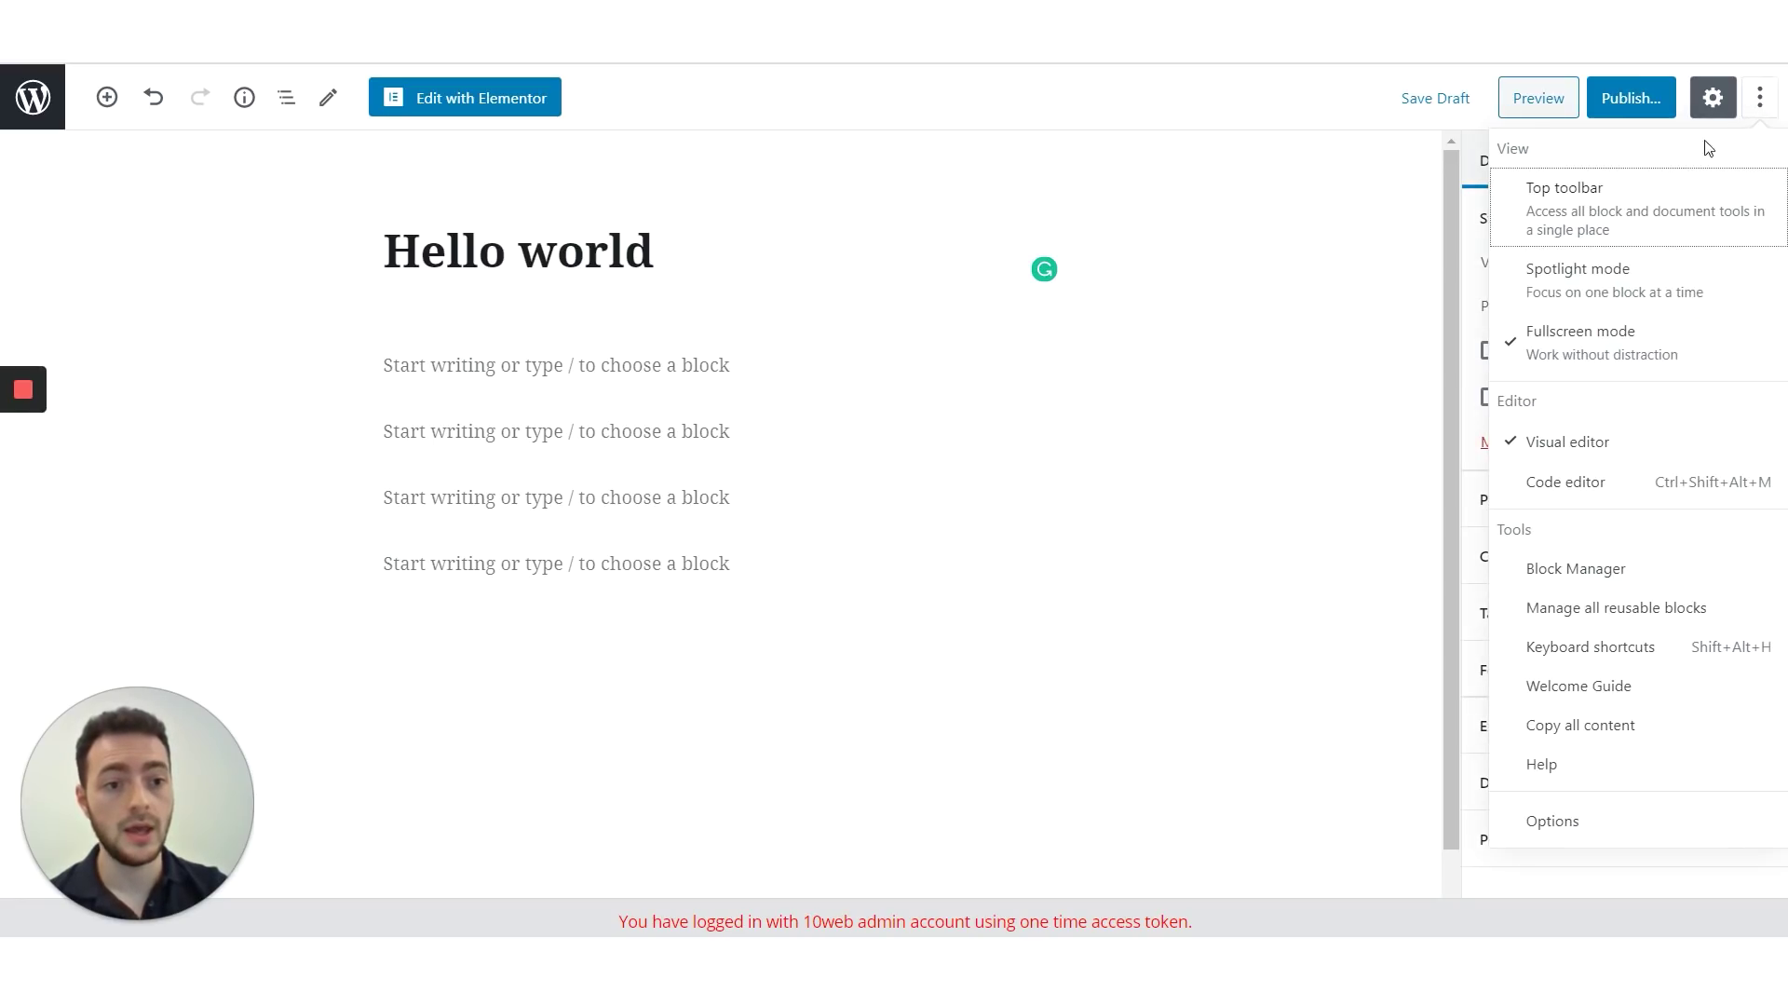
{"action": "left_click", "coordinate": [1622, 349]}
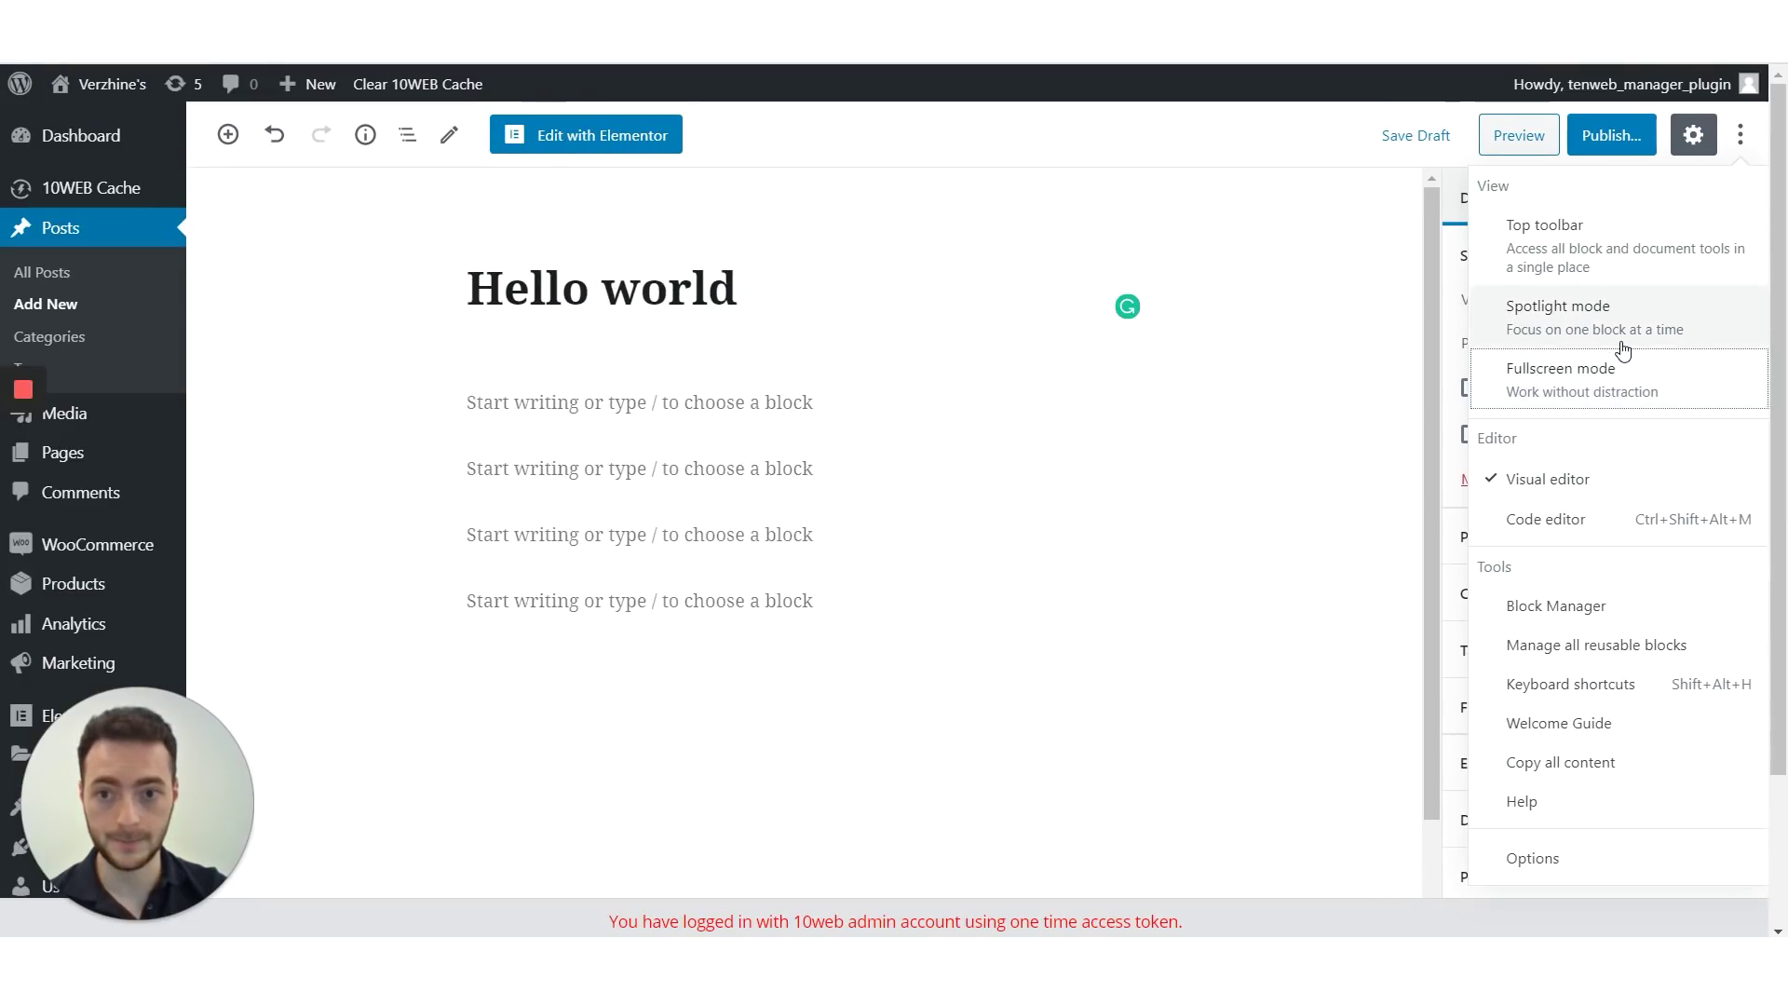
{"action": "left_click", "coordinate": [385, 285]}
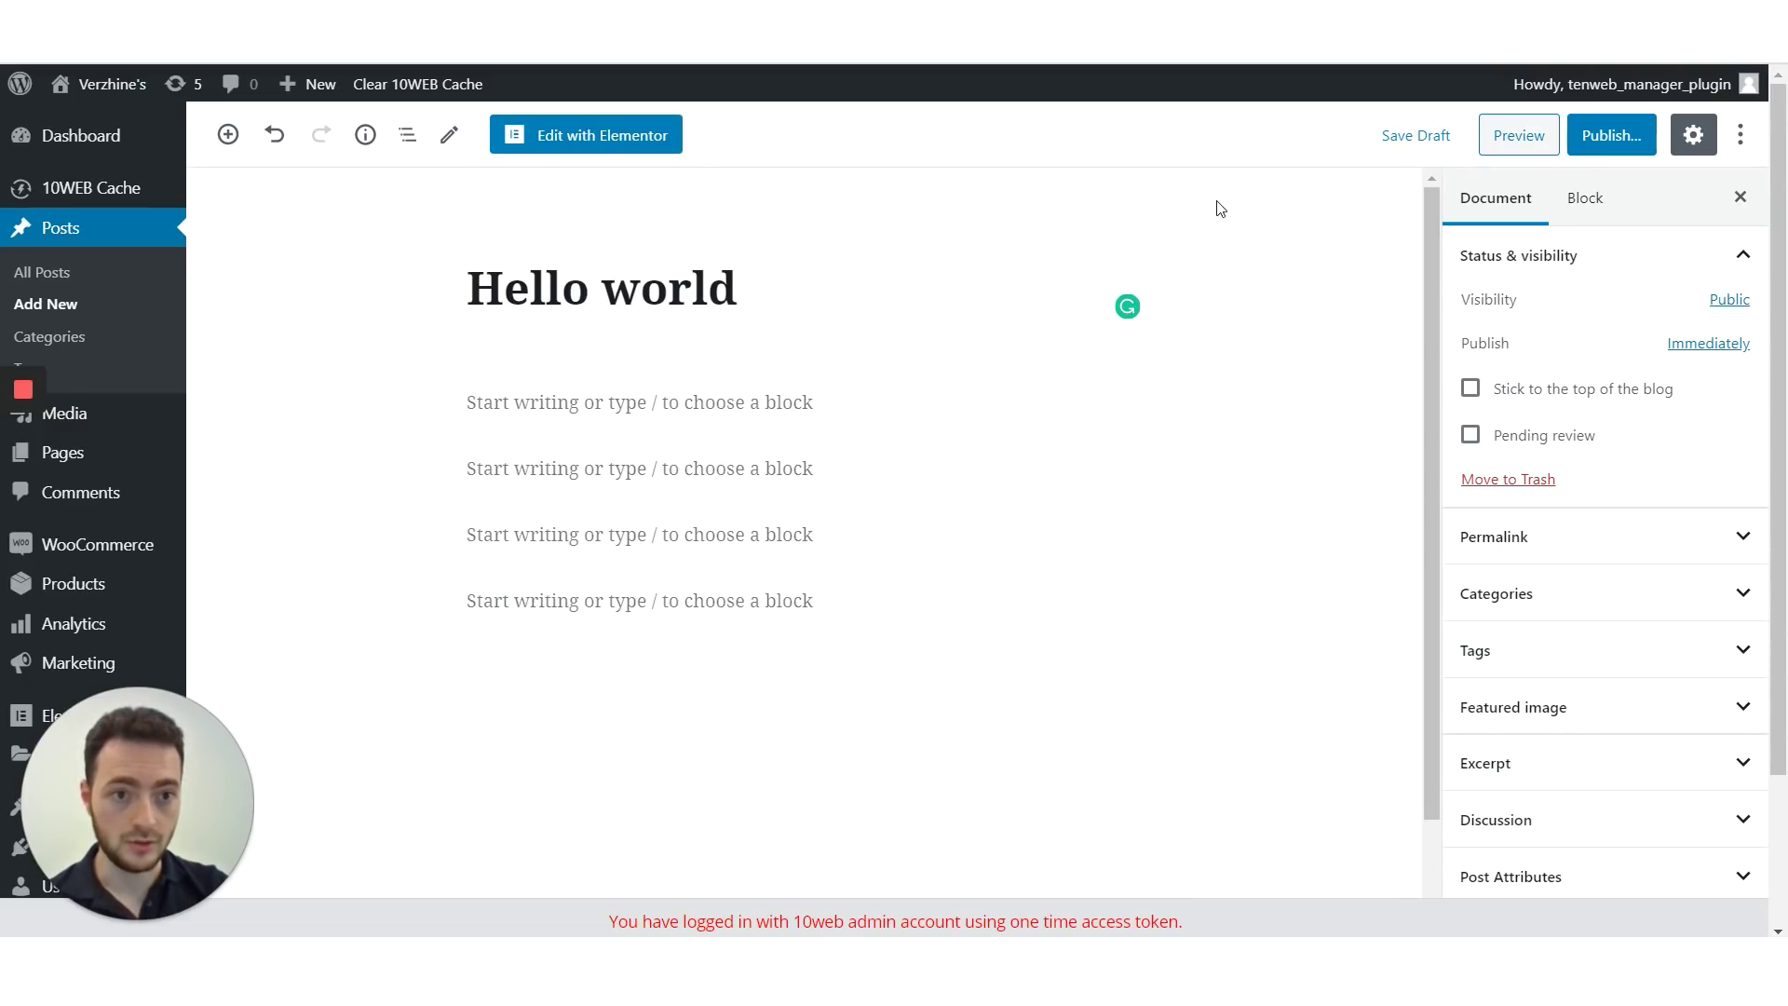
{"action": "left_click", "coordinate": [1740, 145]}
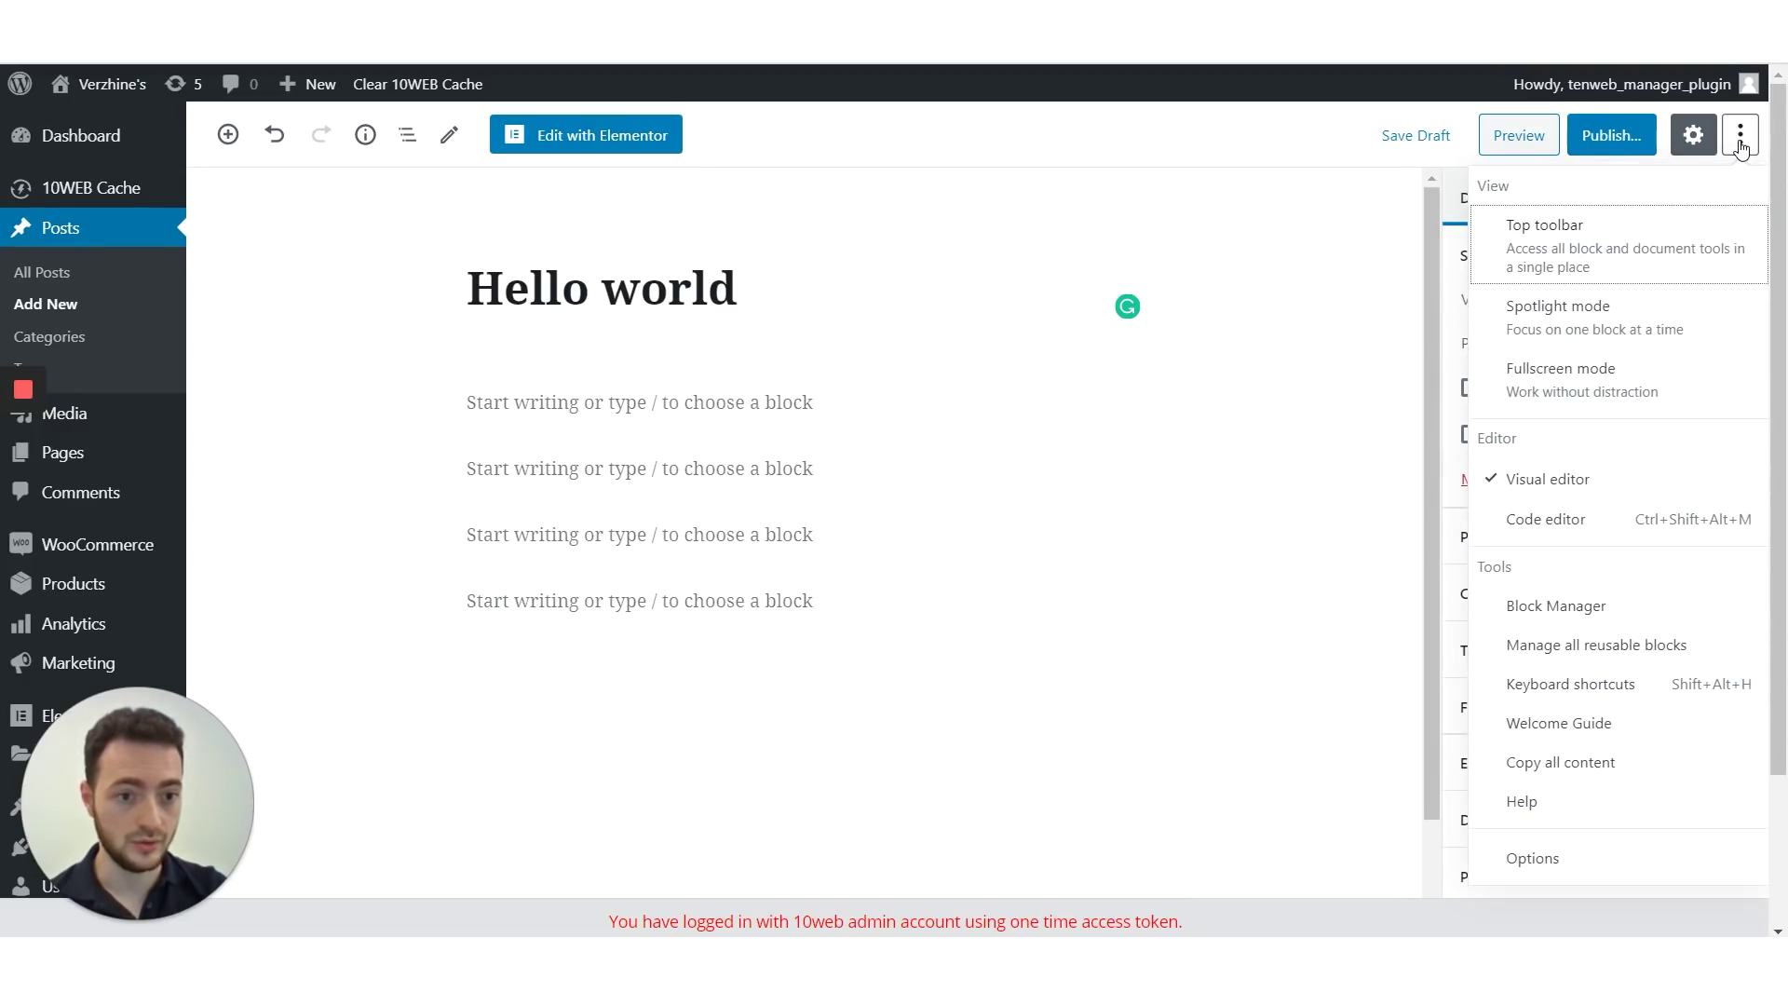
{"action": "left_click", "coordinate": [1597, 725]}
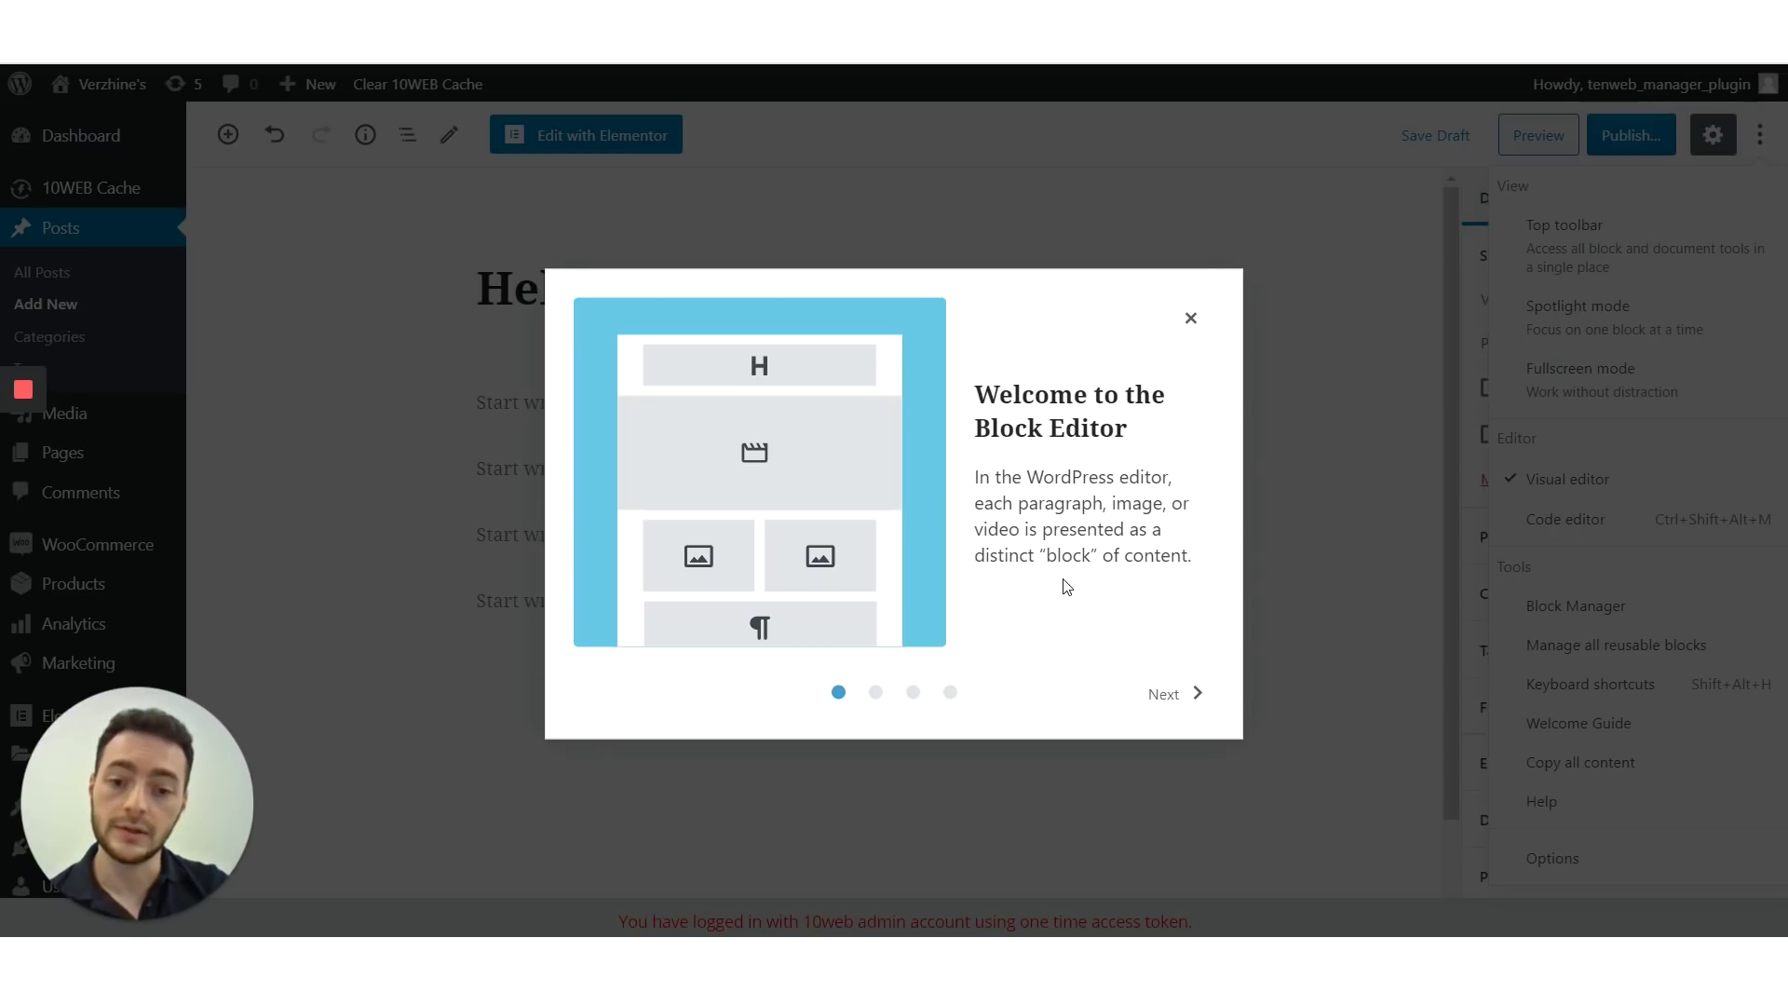
{"action": "left_click", "coordinate": [951, 694]}
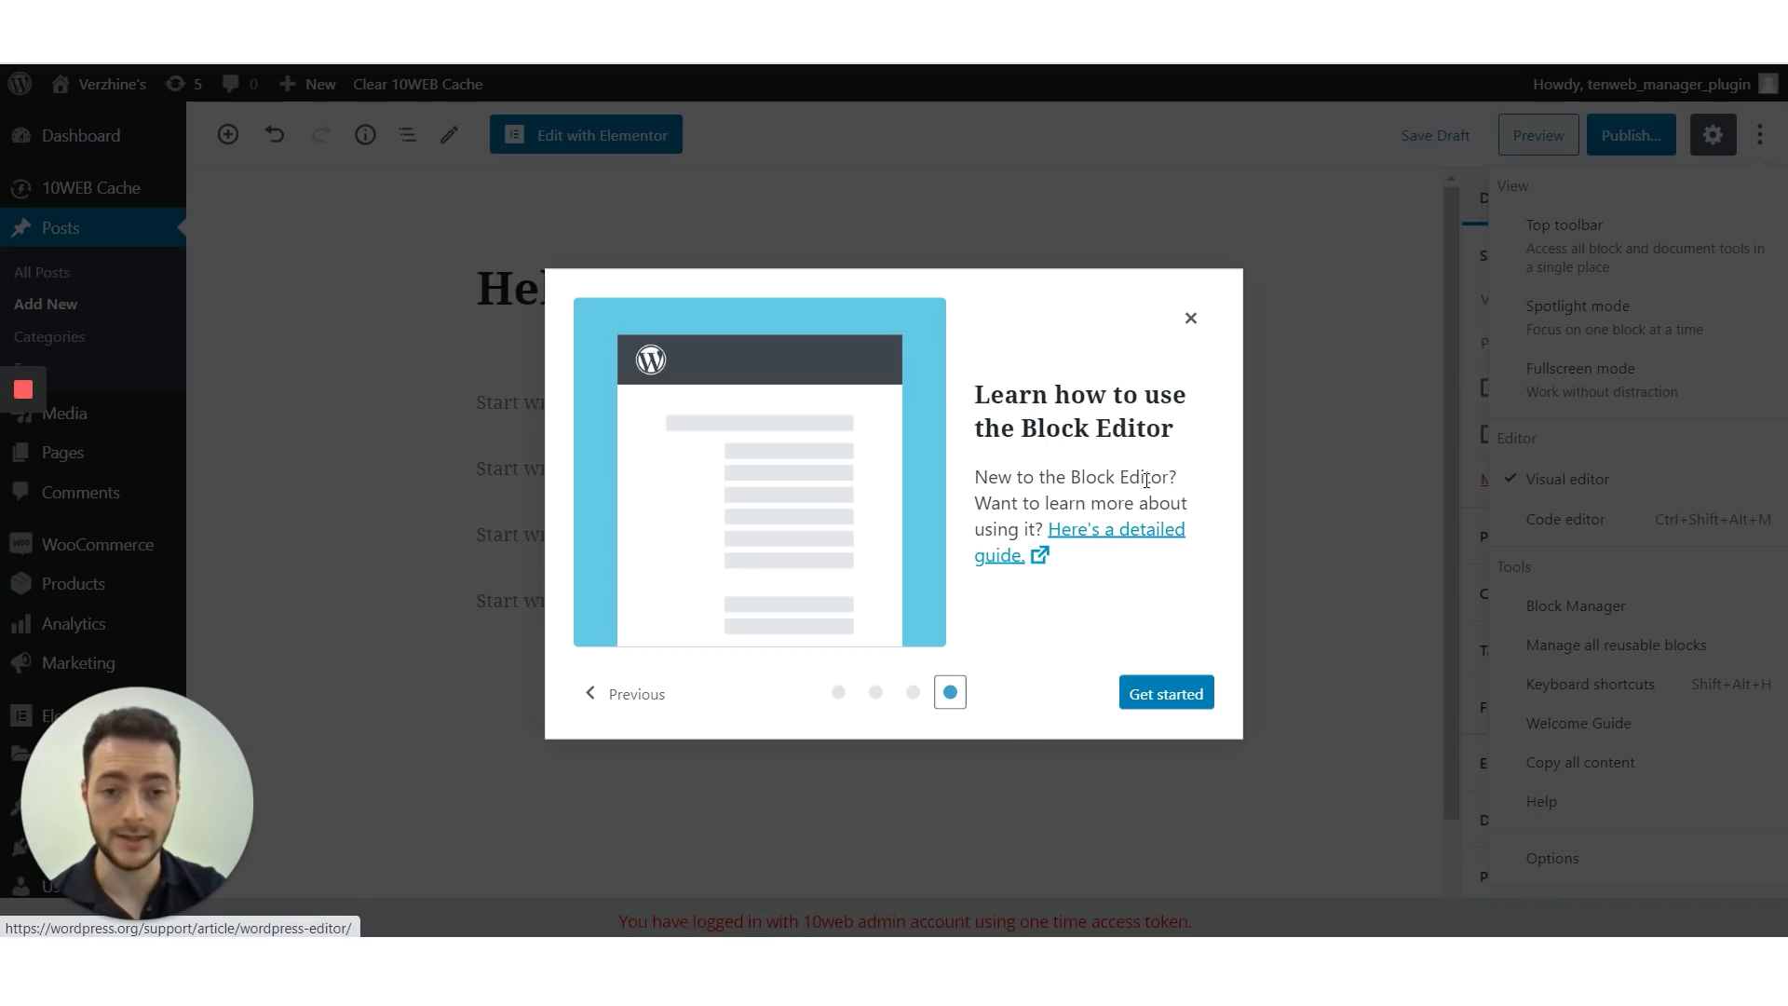
{"action": "left_click", "coordinate": [1191, 319]}
{"action": "left_click", "coordinate": [338, 255]}
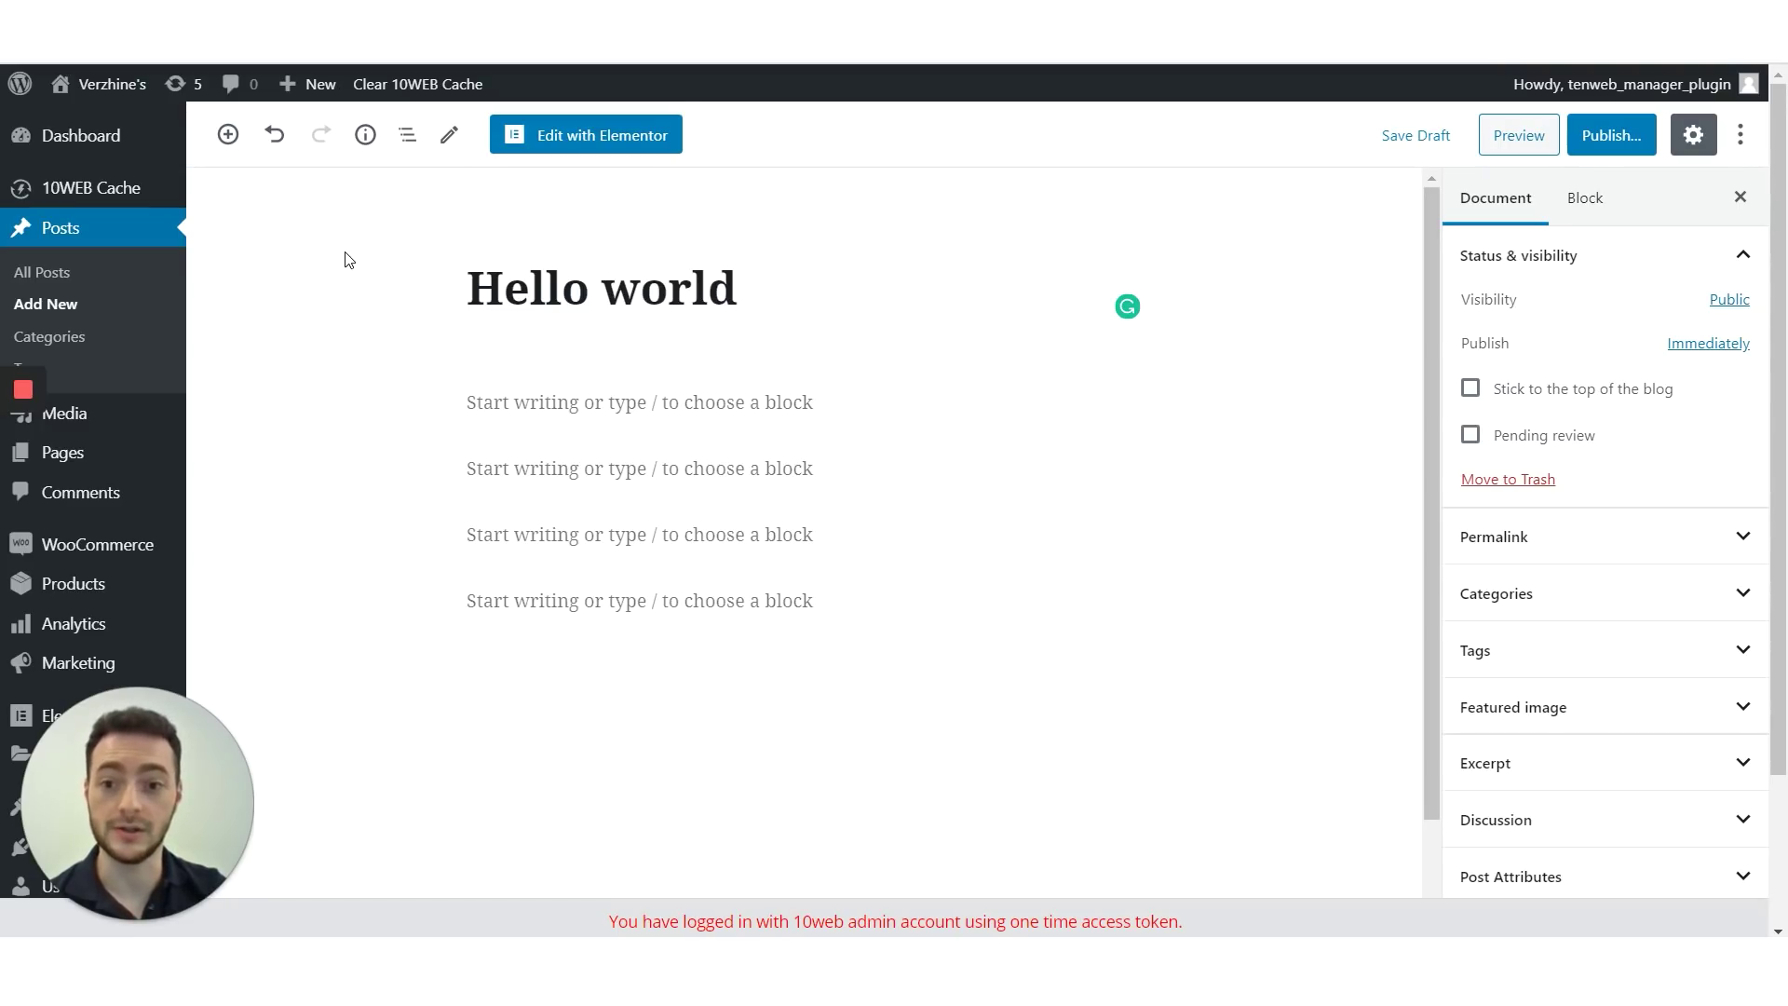
{"action": "left_click", "coordinate": [608, 399]}
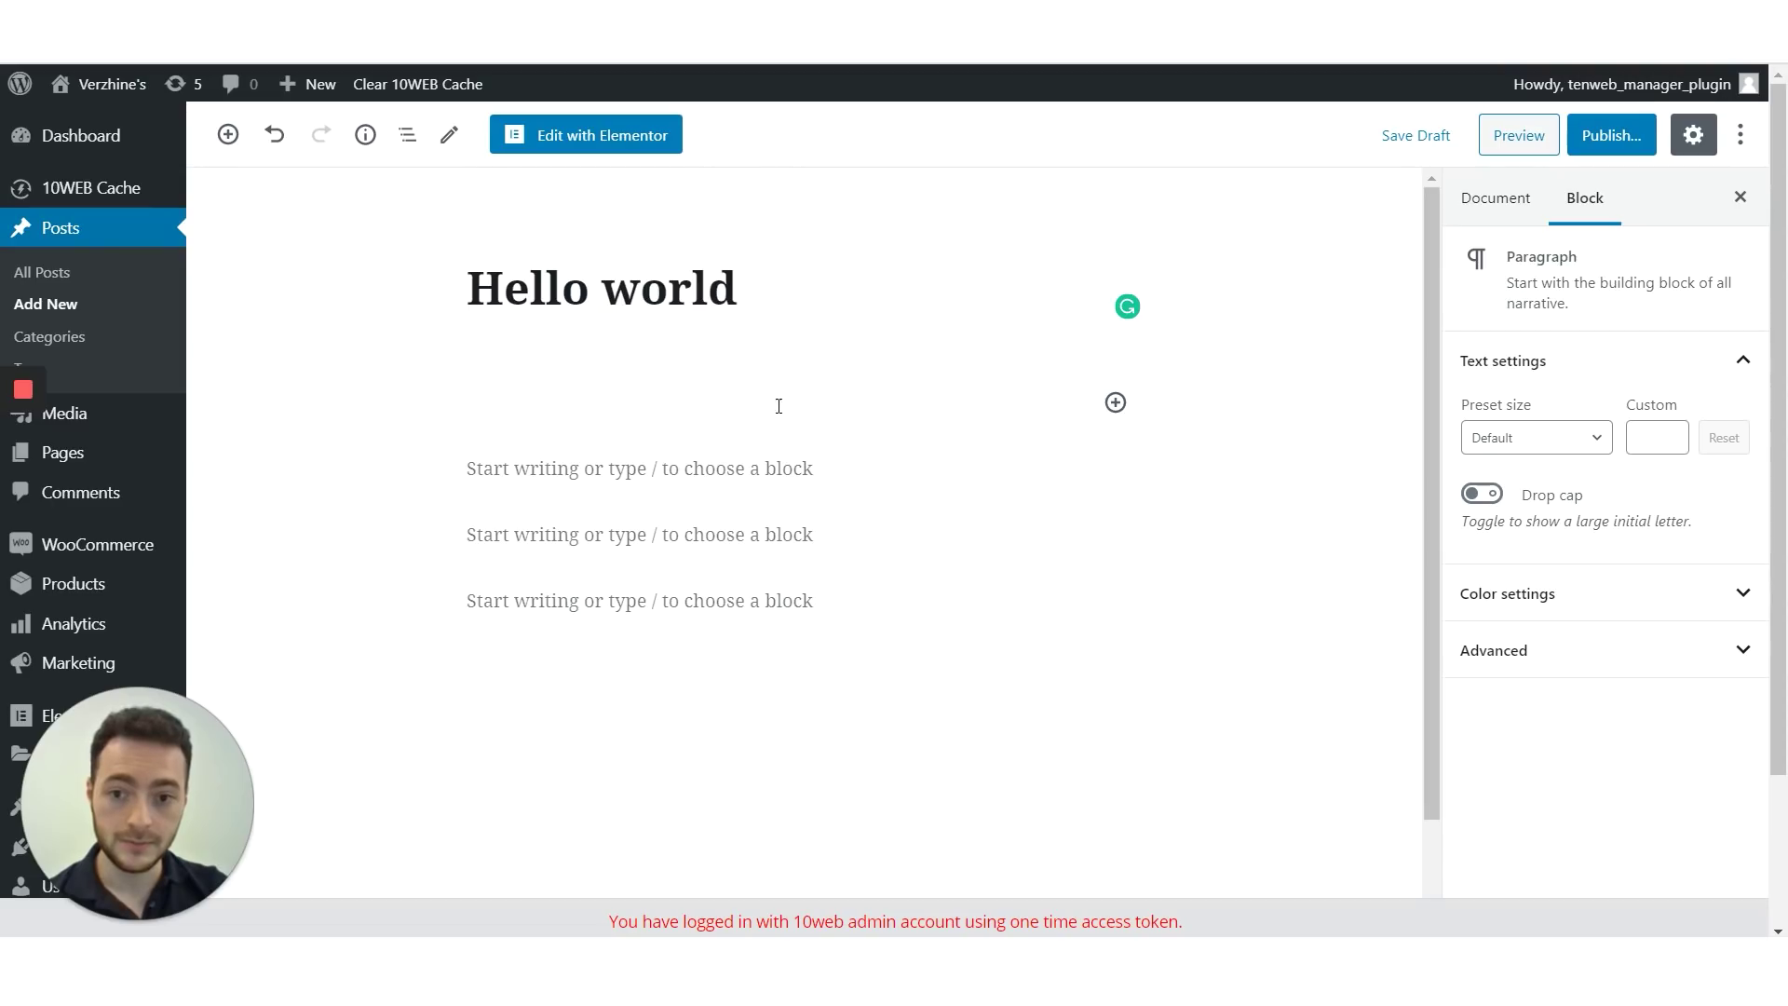
Turn the first paragraph into a Buttons block reading 'buy now!' with pink text
{"action": "left_click", "coordinate": [1116, 402]}
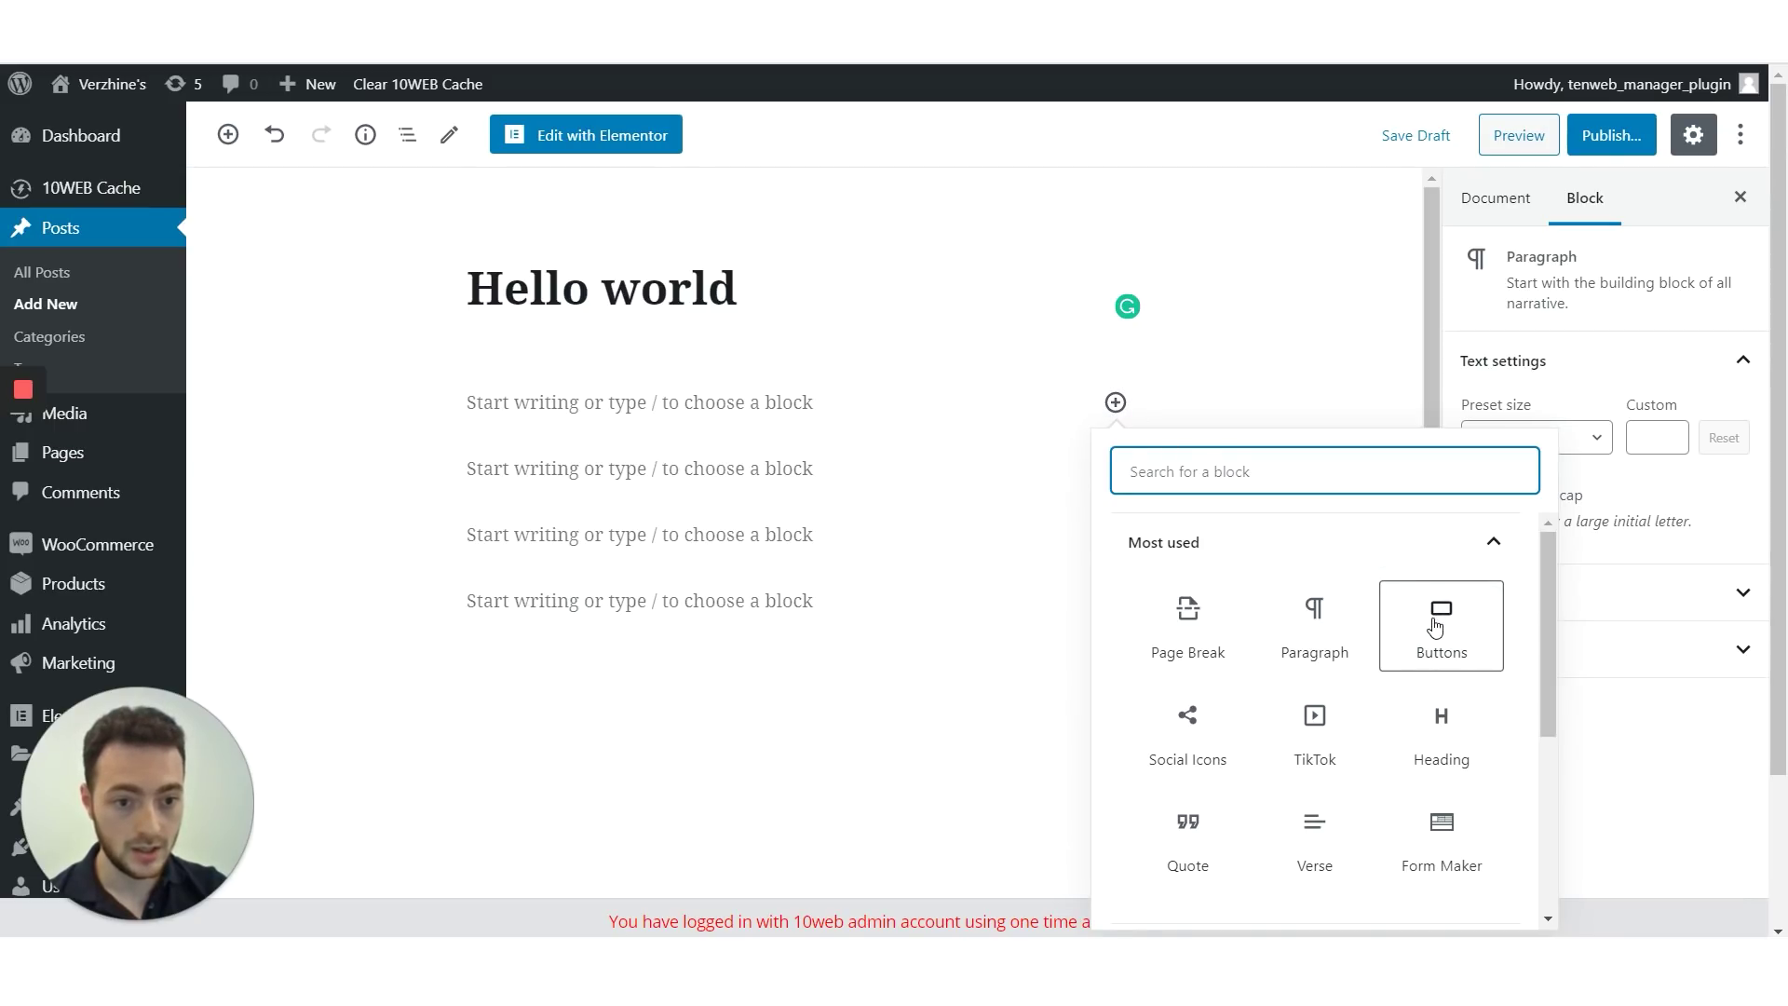
{"action": "left_click", "coordinate": [810, 401]}
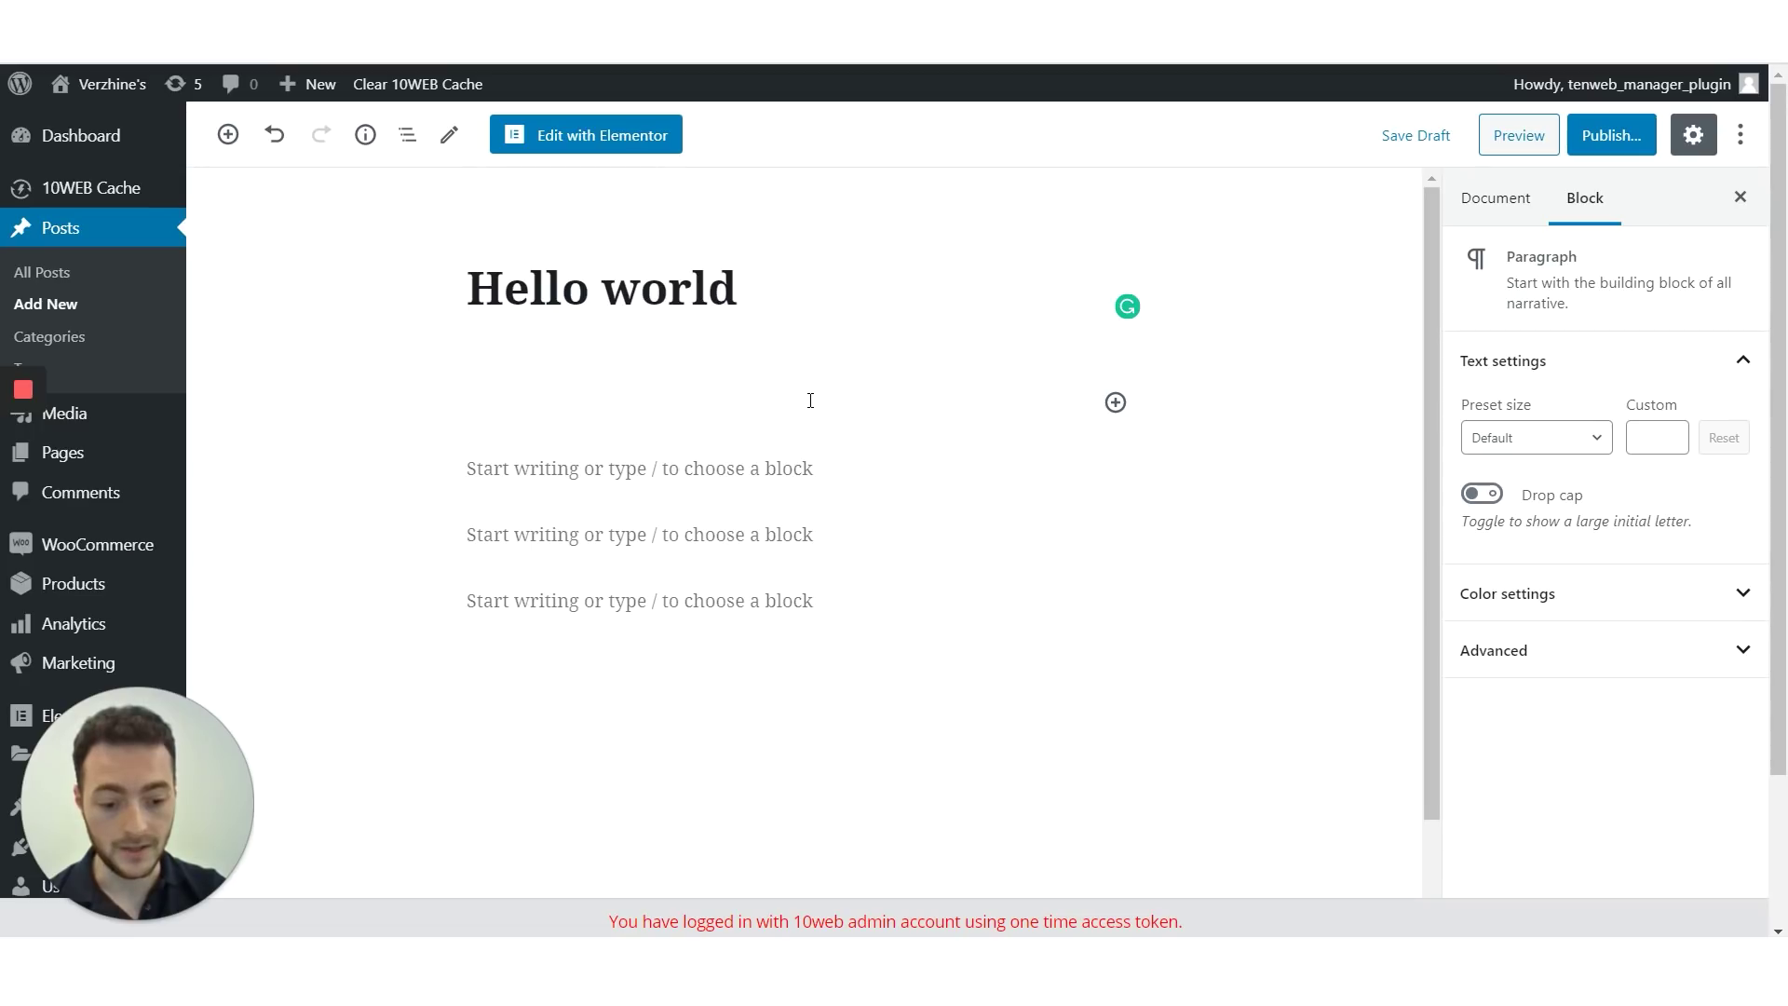
{"action": "type", "text": "/"}
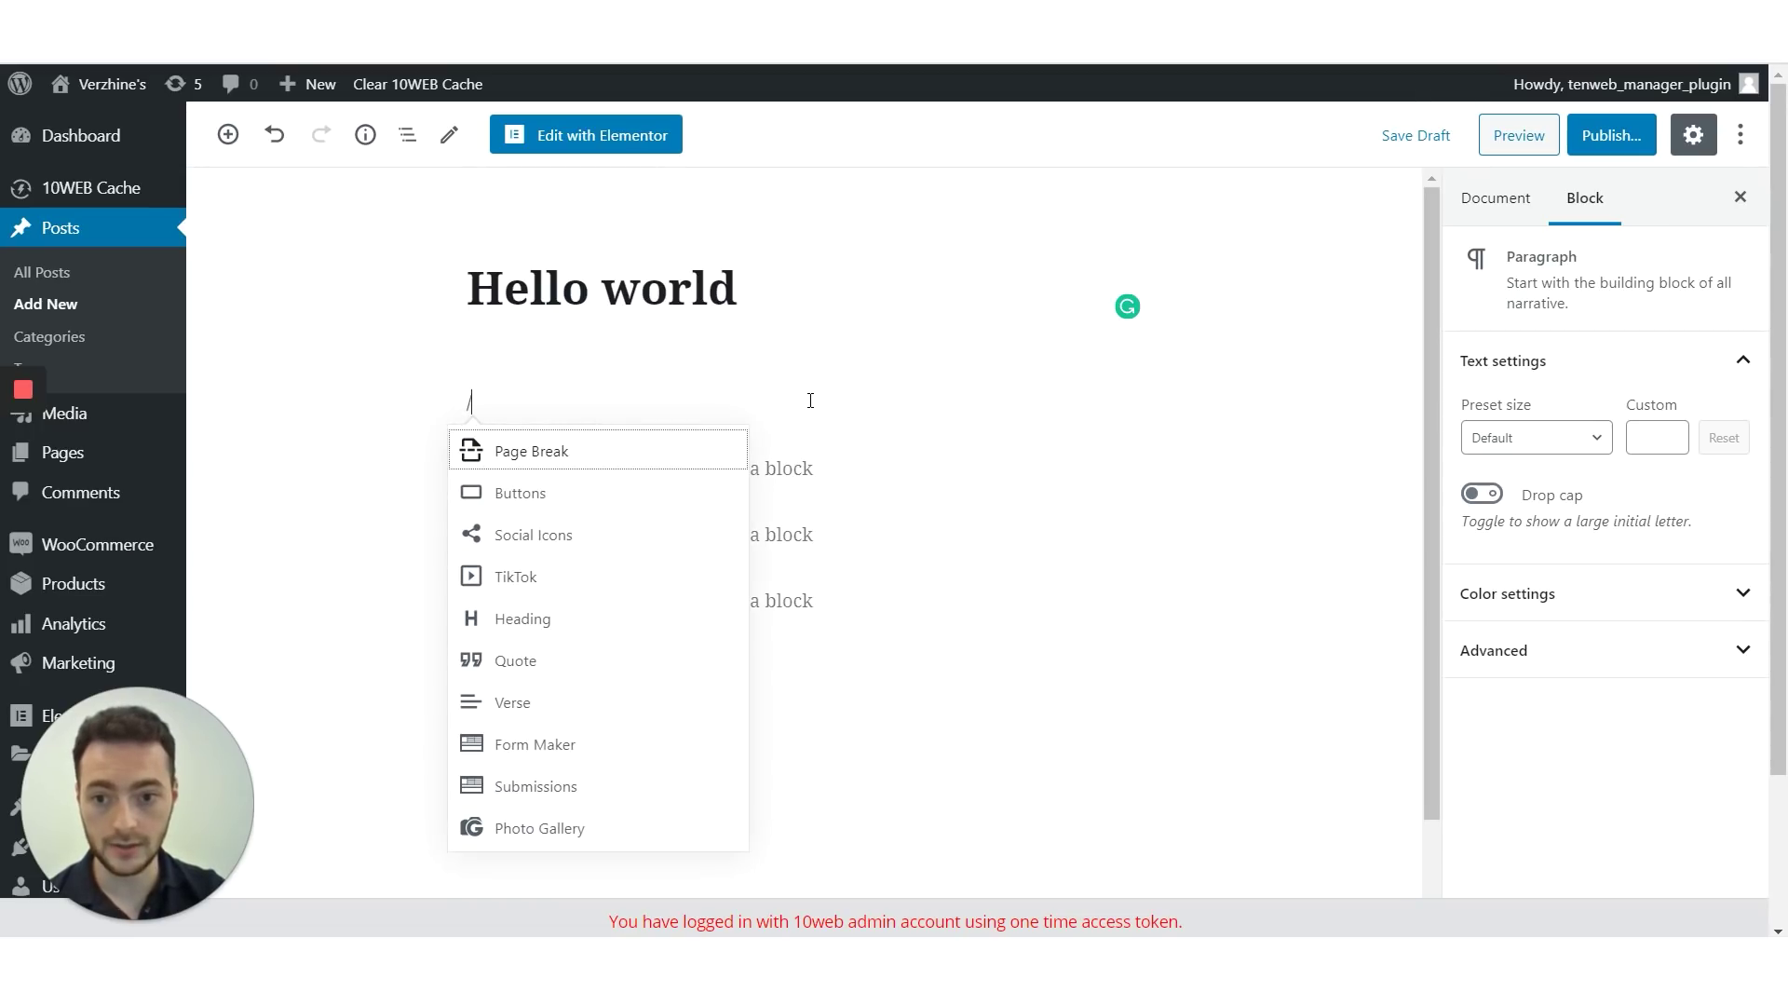
{"action": "left_click", "coordinate": [570, 493]}
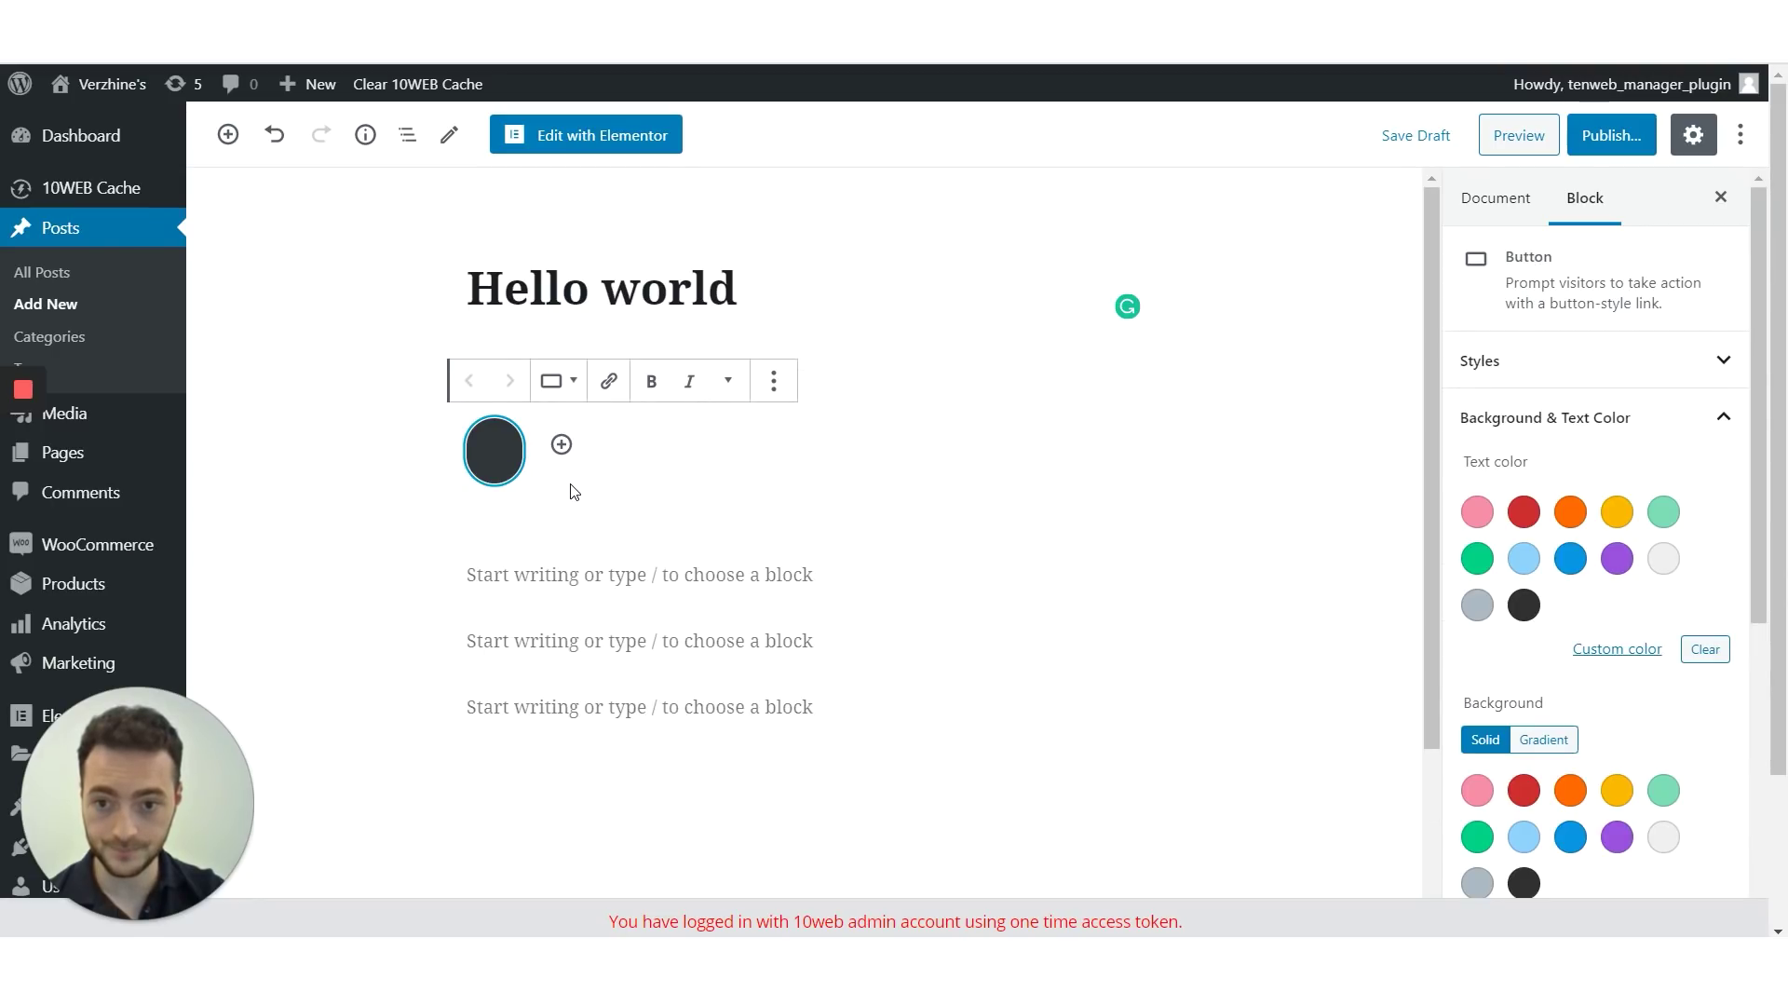
{"action": "mouse_move", "coordinate": [1057, 602]}
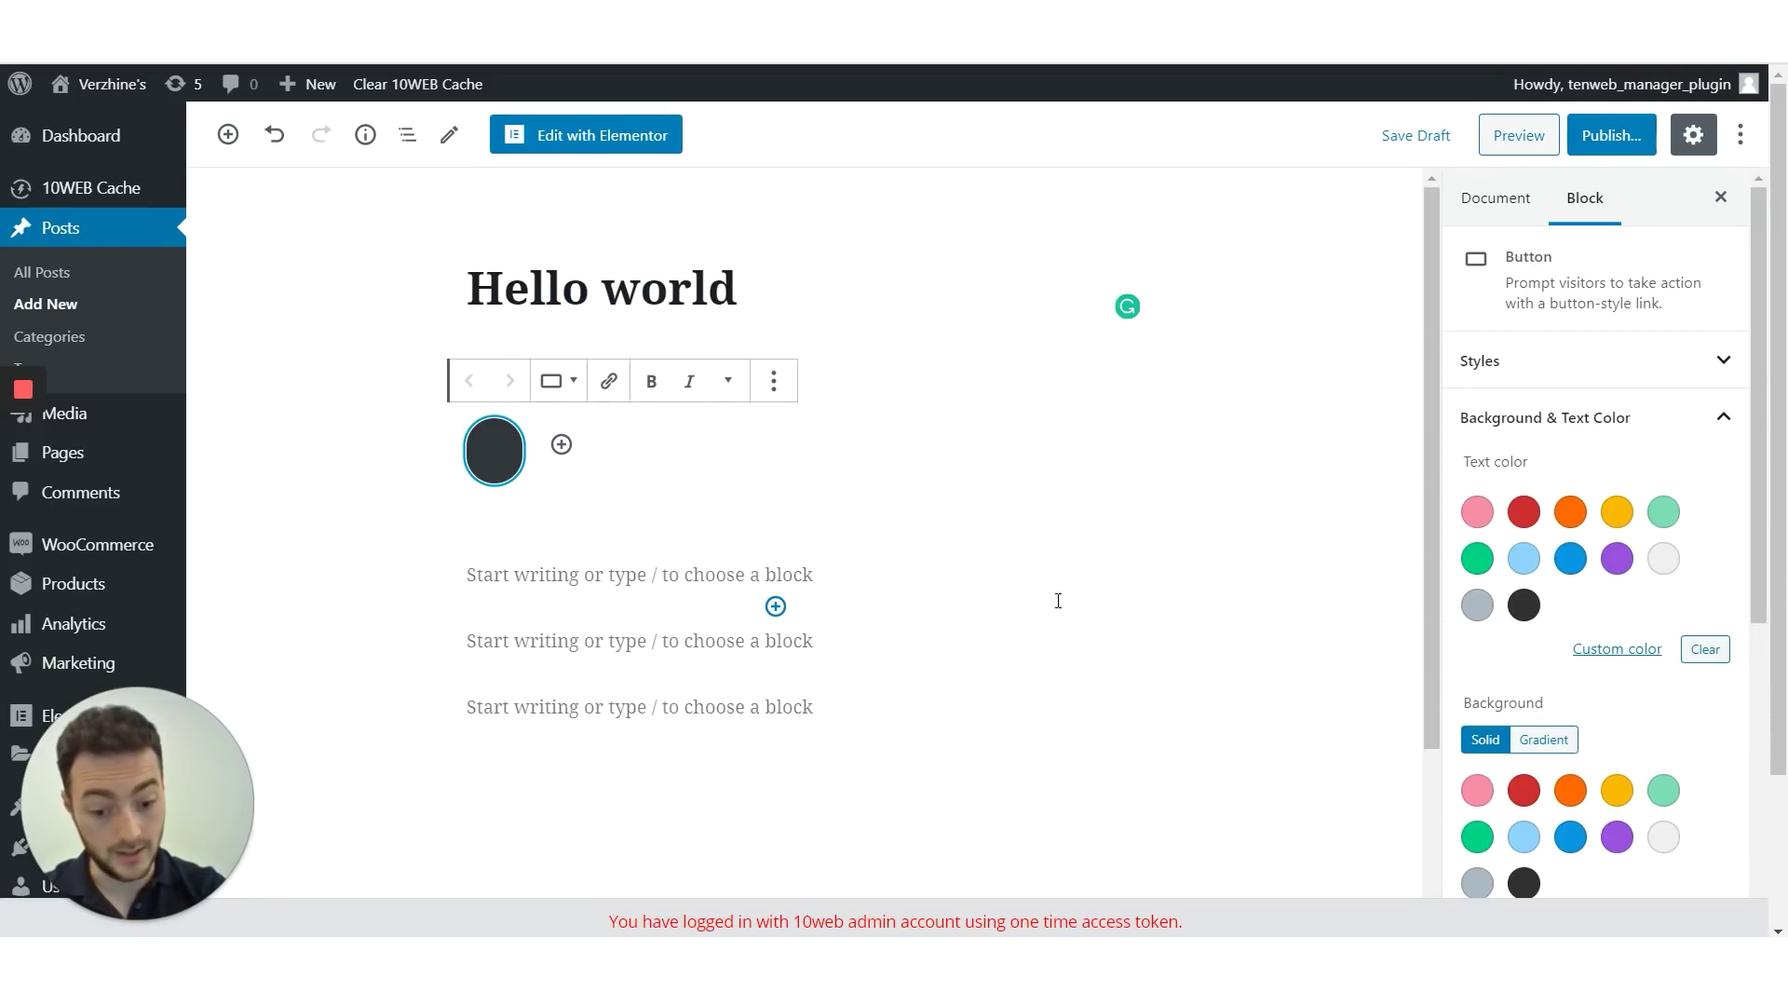
{"action": "type", "text": "buy no"}
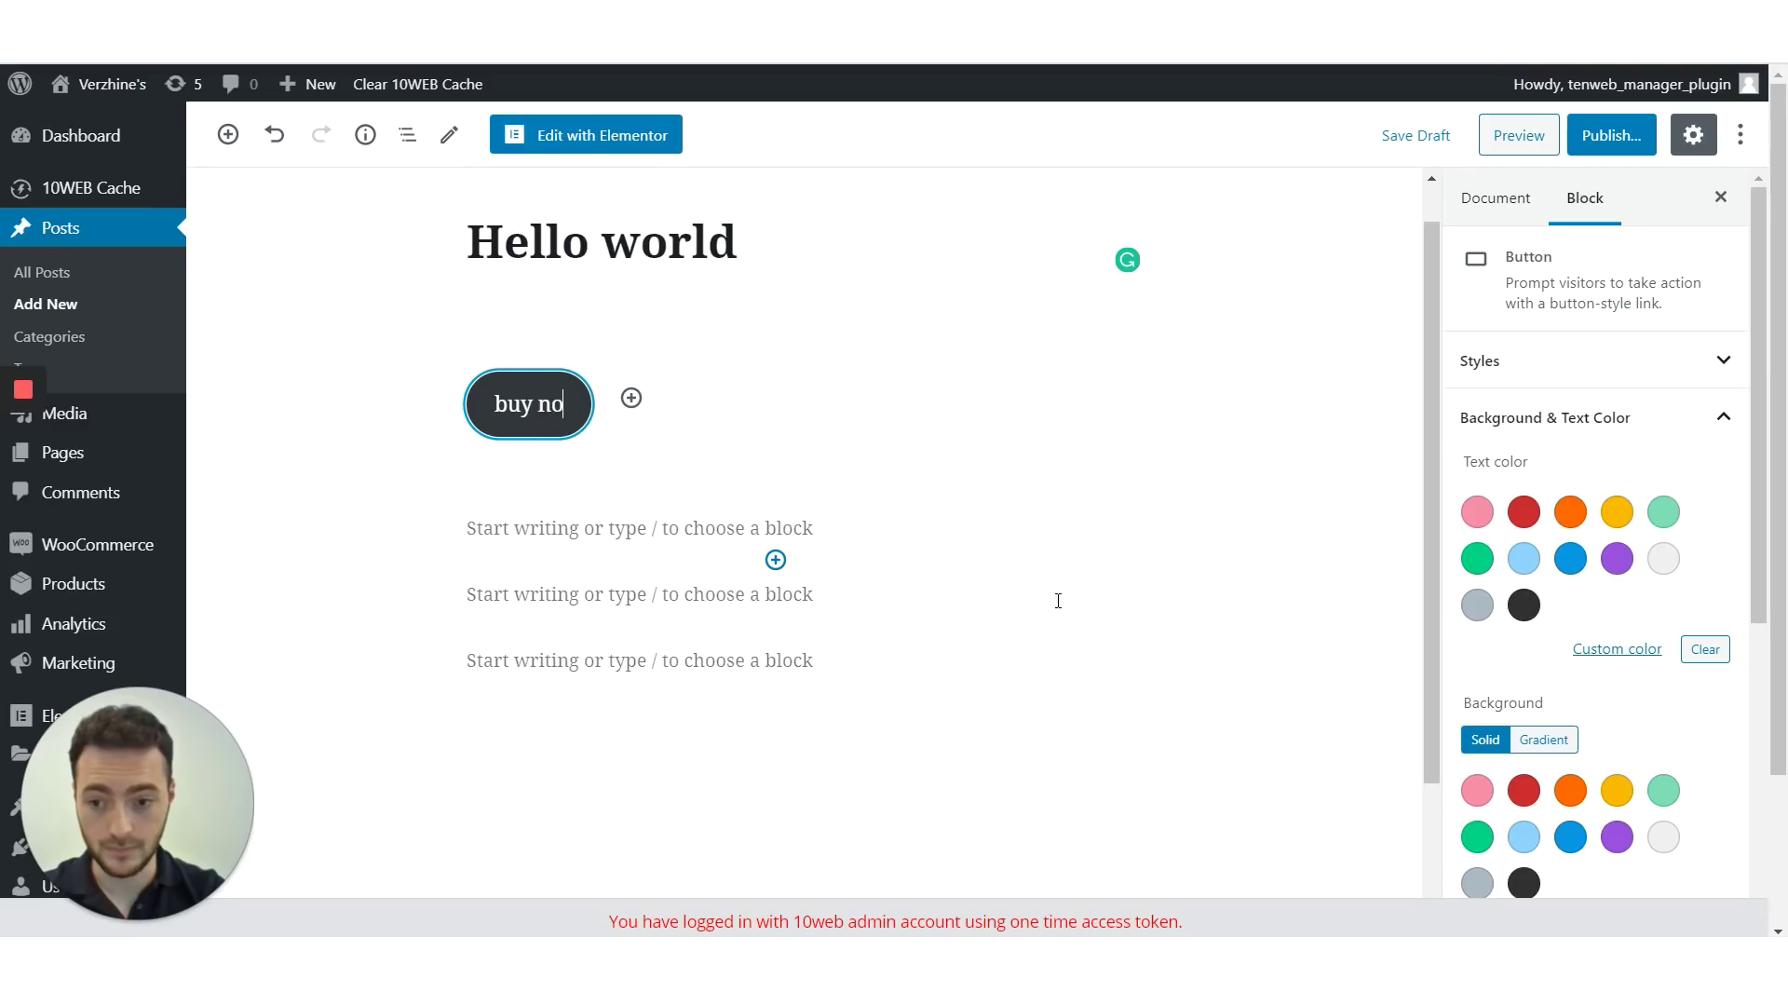
{"action": "type", "text": "w!"}
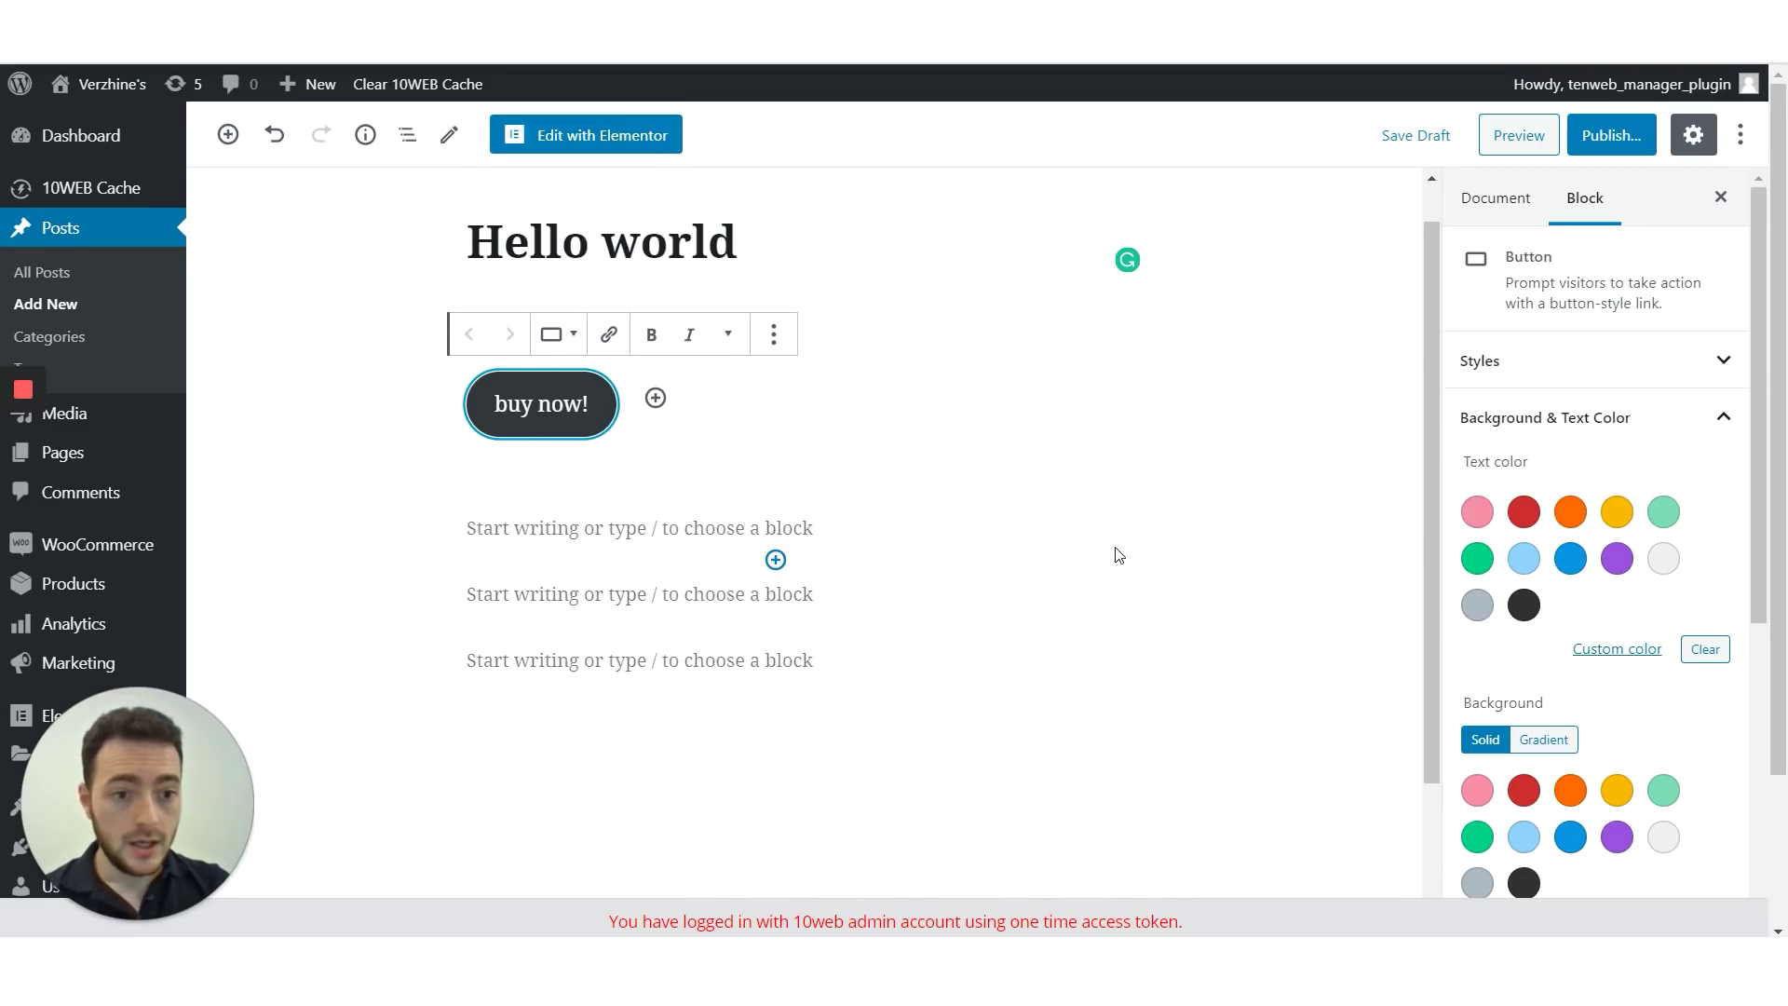
{"action": "left_click", "coordinate": [1478, 514]}
{"action": "scroll", "coordinate": [1550, 559], "scroll_direction": "down", "scroll_amount": 1}
{"action": "scroll", "coordinate": [1550, 594], "scroll_direction": "down", "scroll_amount": 2}
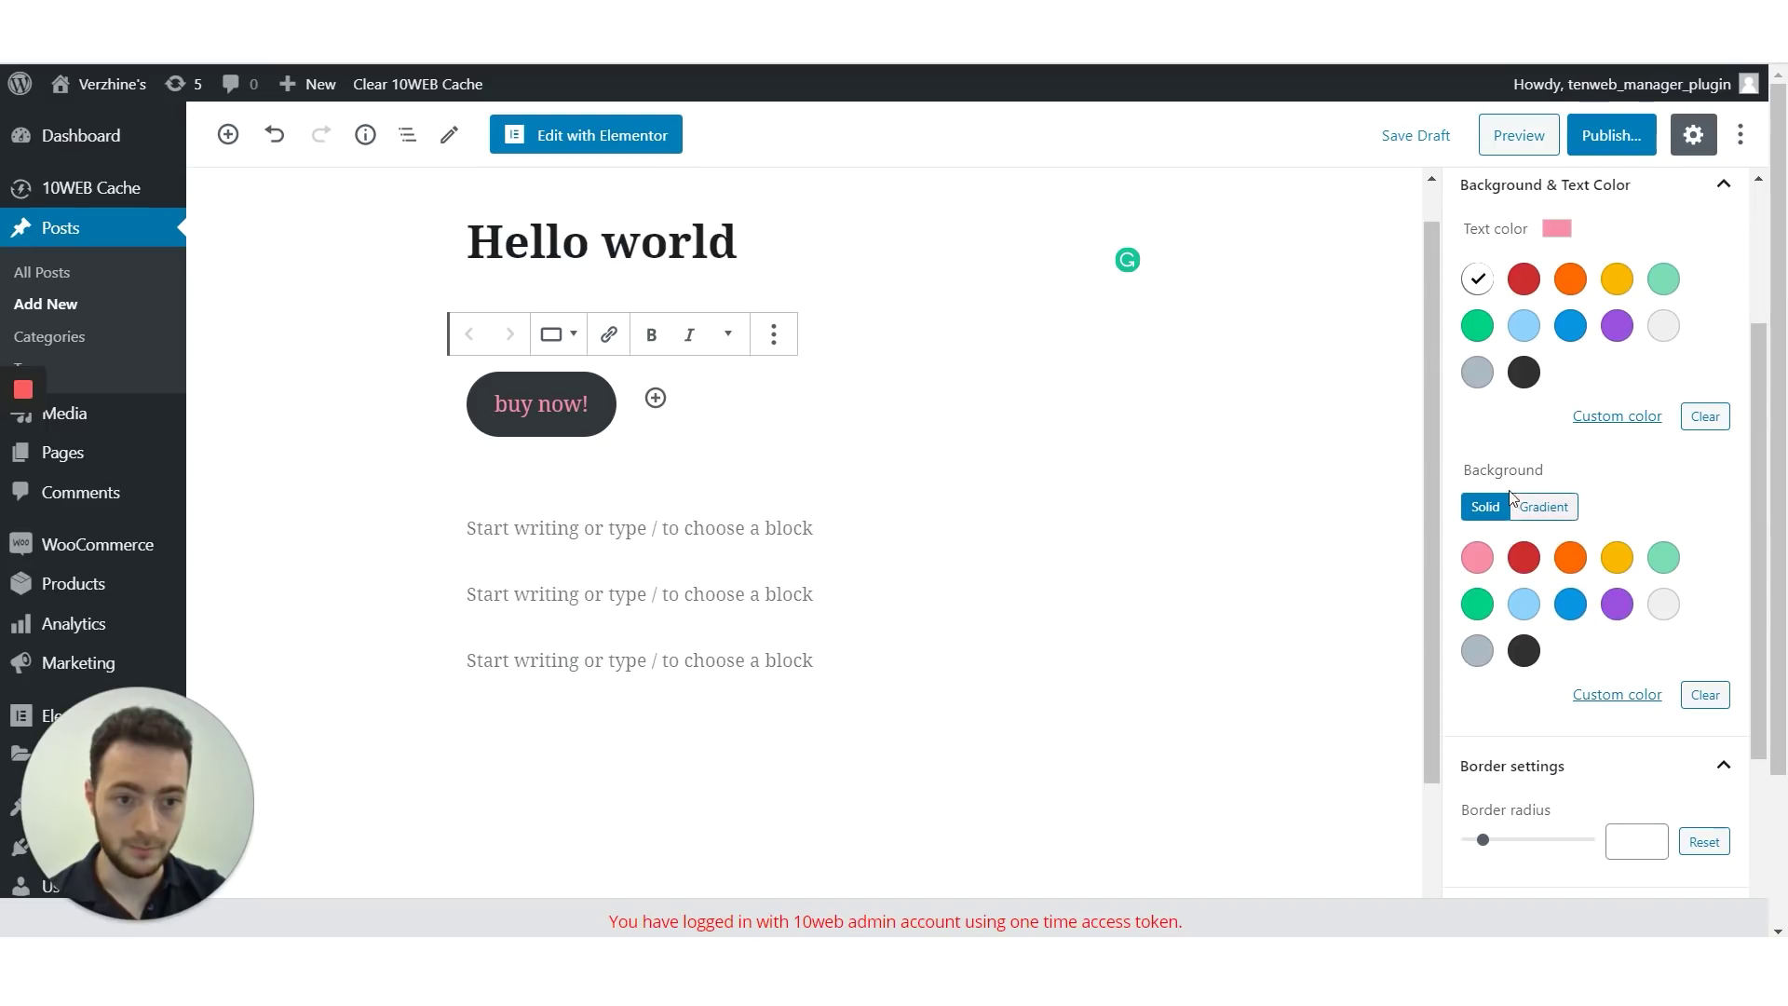
Give the button a purple background, then switch its background to gradient colours
{"action": "left_click", "coordinate": [1616, 604]}
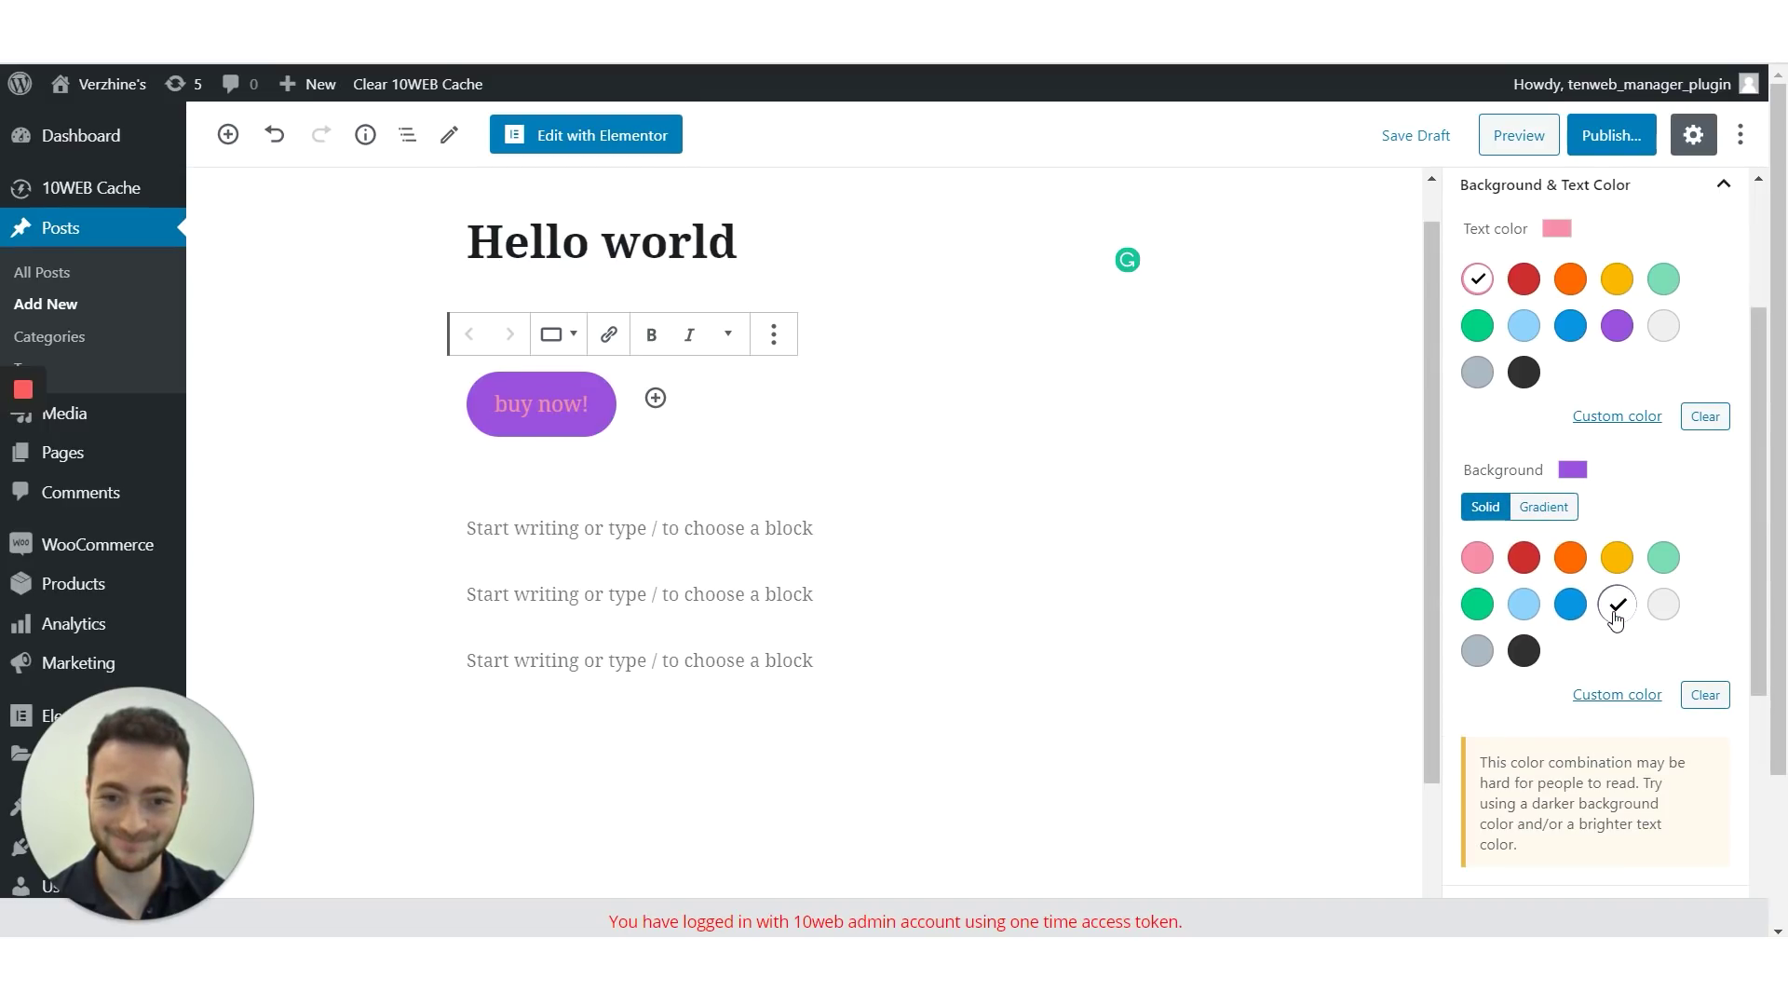
{"action": "scroll", "coordinate": [1621, 616], "scroll_direction": "up", "scroll_amount": 3}
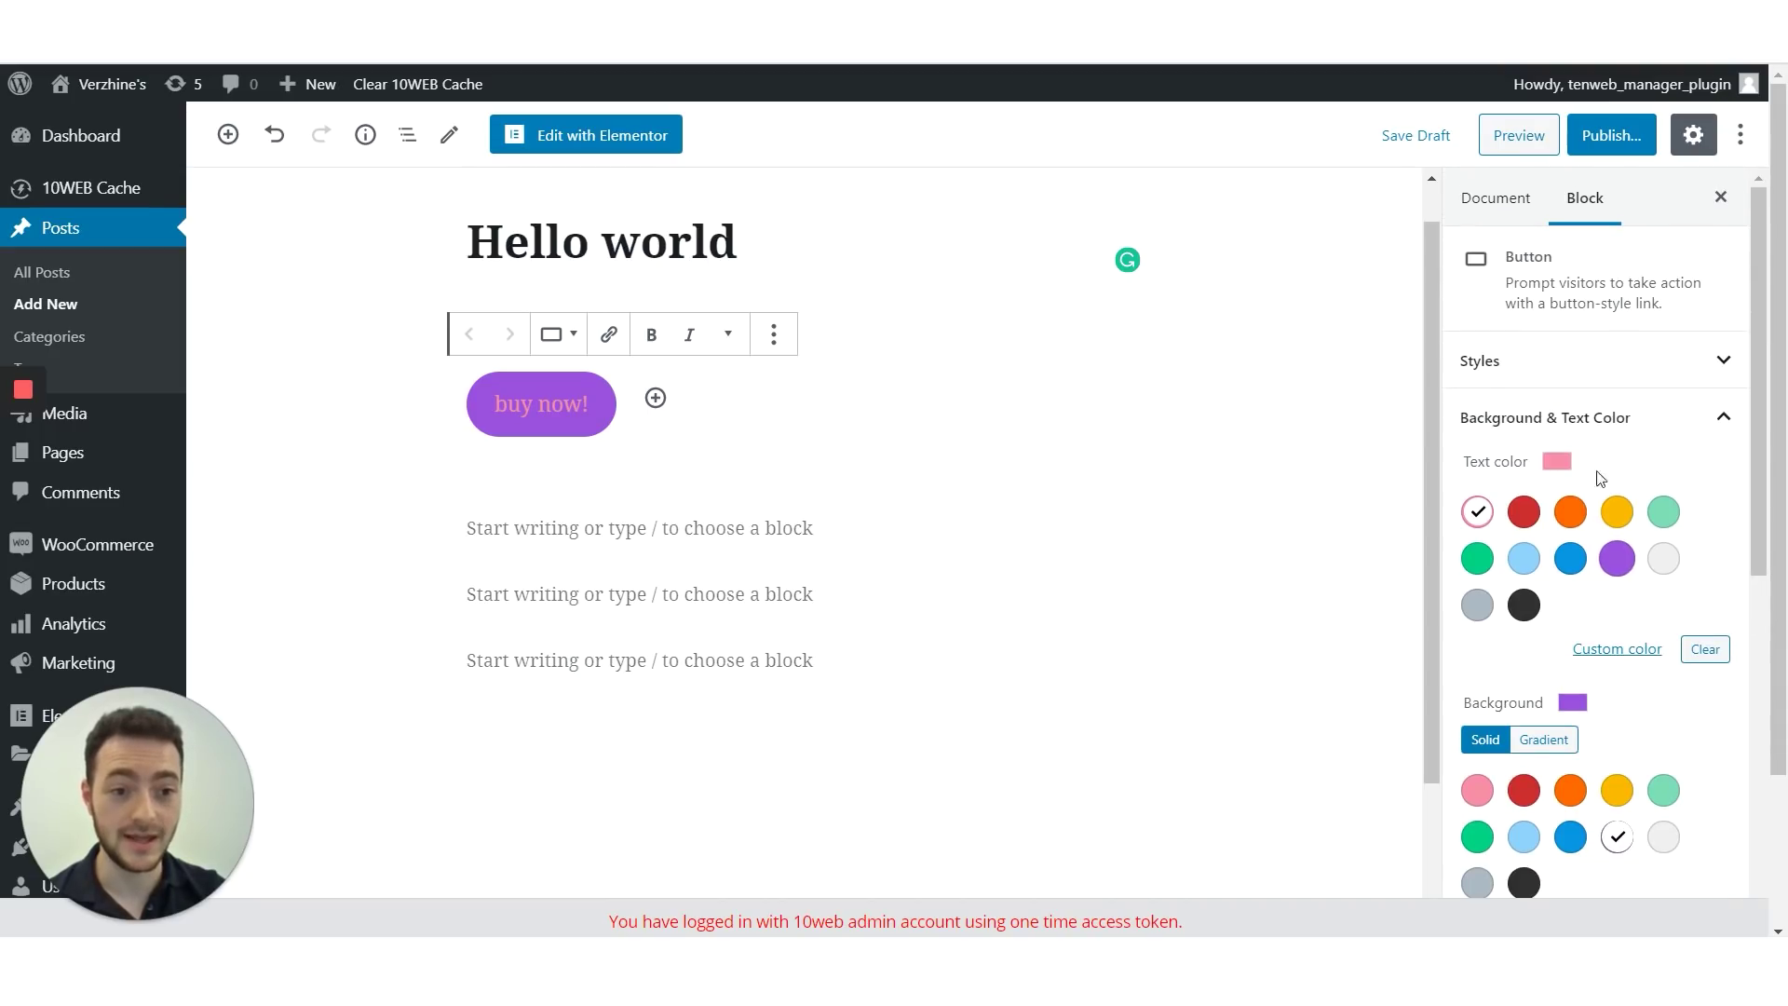
{"action": "left_click", "coordinate": [1485, 365]}
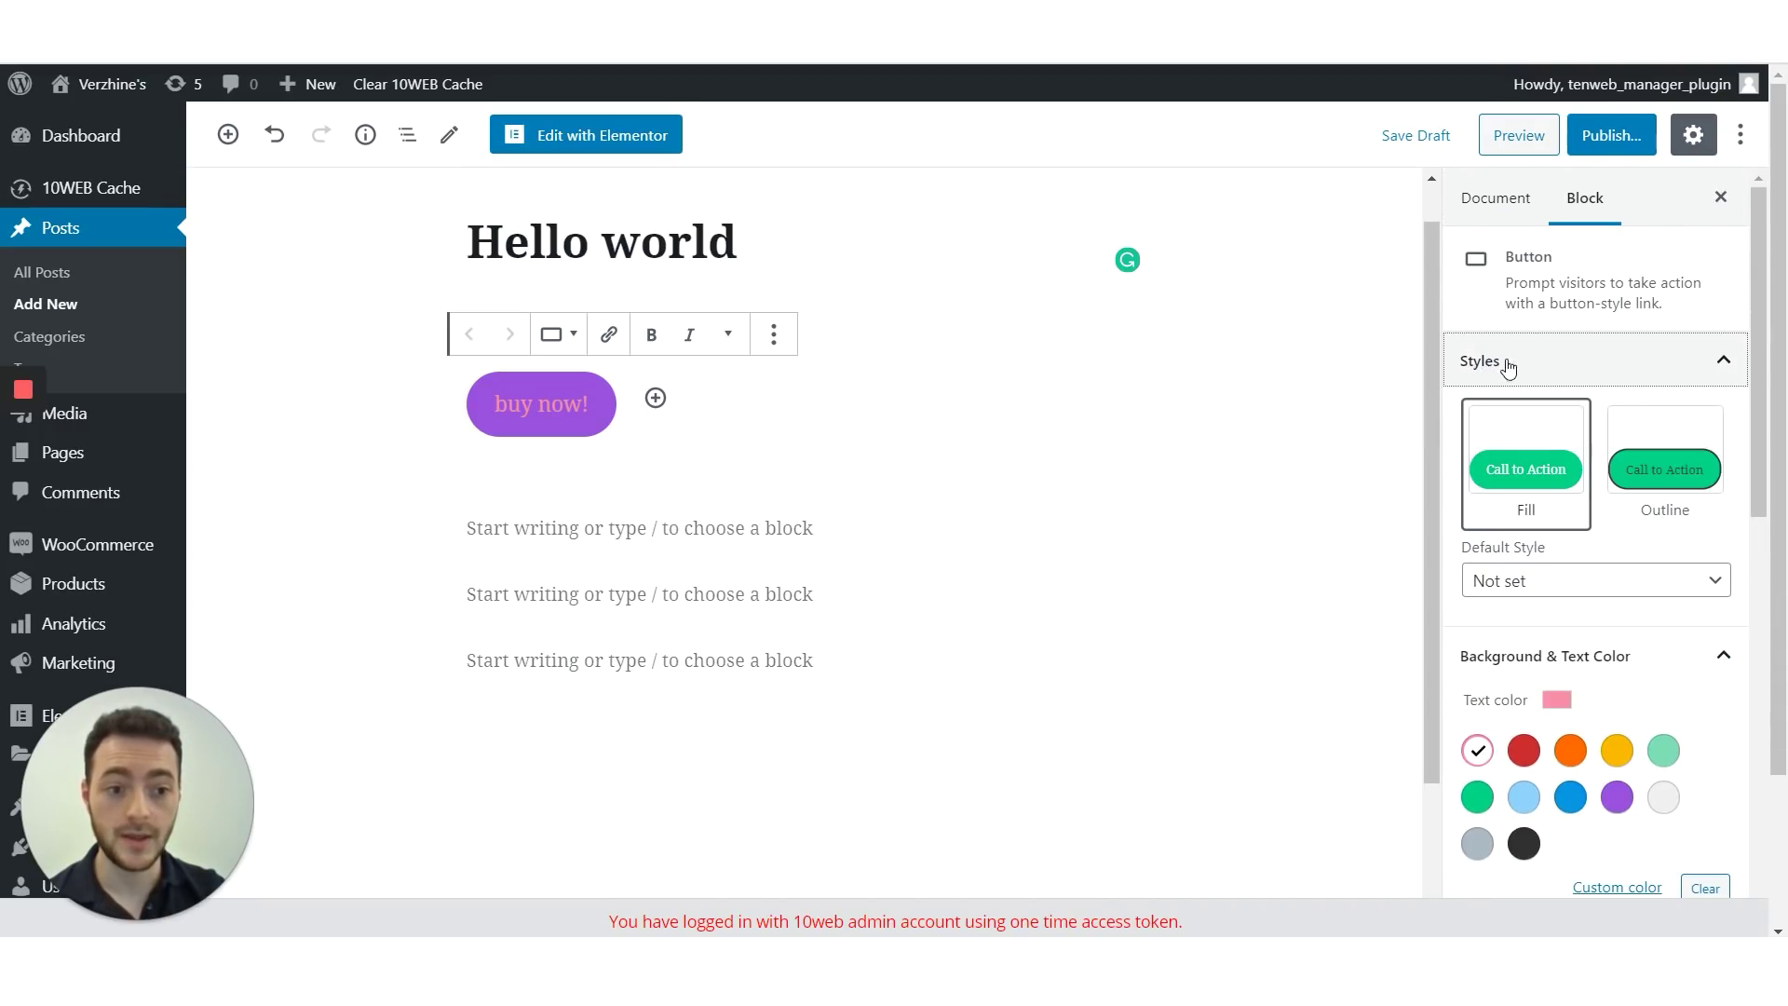
{"action": "scroll", "coordinate": [1518, 371], "scroll_direction": "down", "scroll_amount": 3}
{"action": "scroll", "coordinate": [1521, 374], "scroll_direction": "down", "scroll_amount": 2}
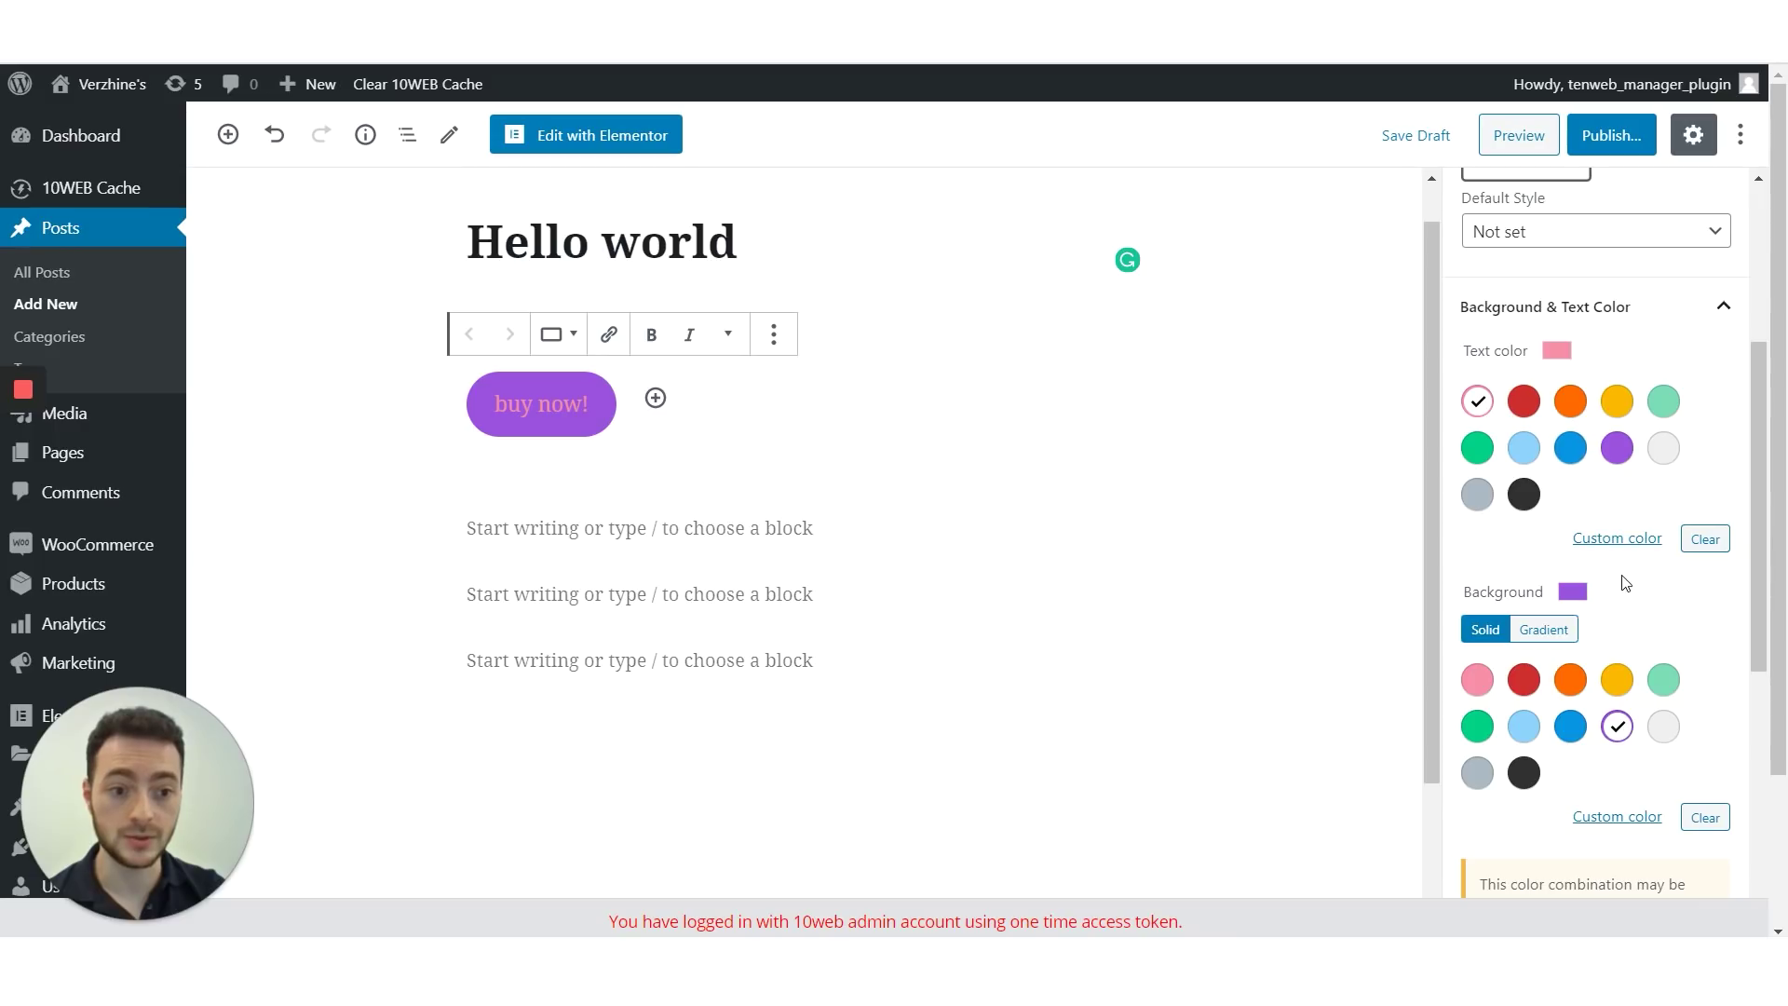
{"action": "left_click", "coordinate": [1558, 635]}
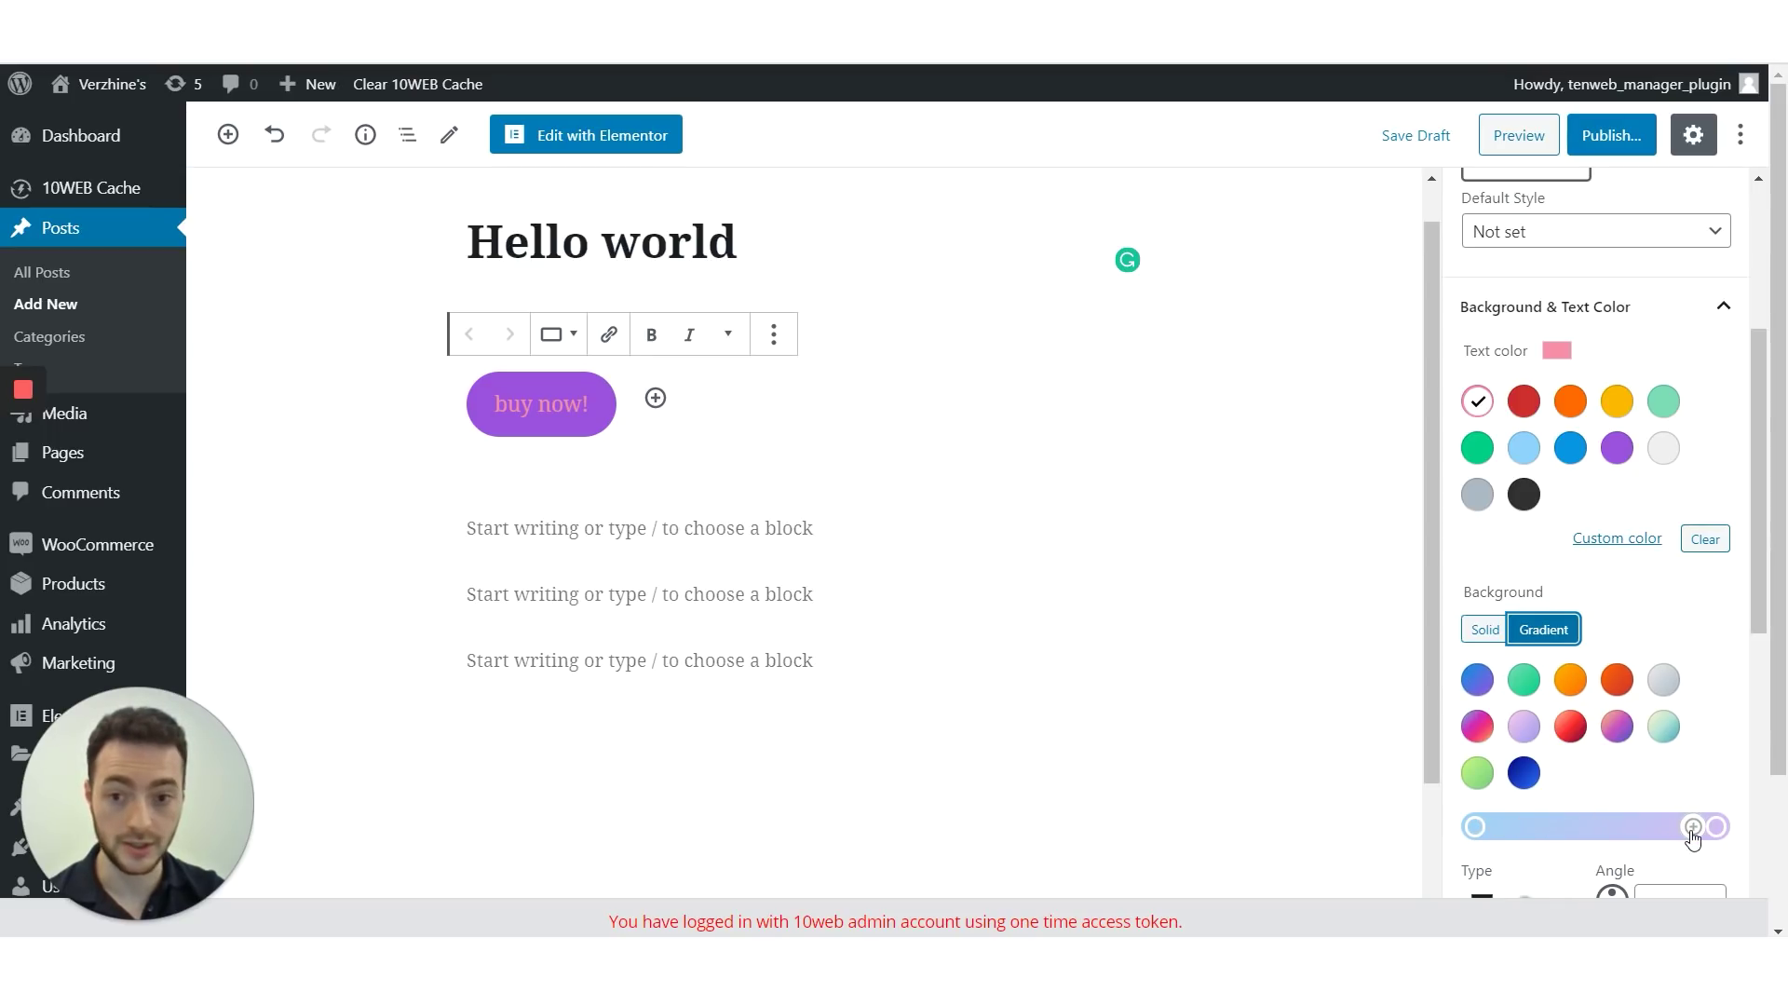
Apply the magenta-pink gradient preset and drag its colour stops into a blue-pink-yellow blend
{"action": "left_click", "coordinate": [1476, 726]}
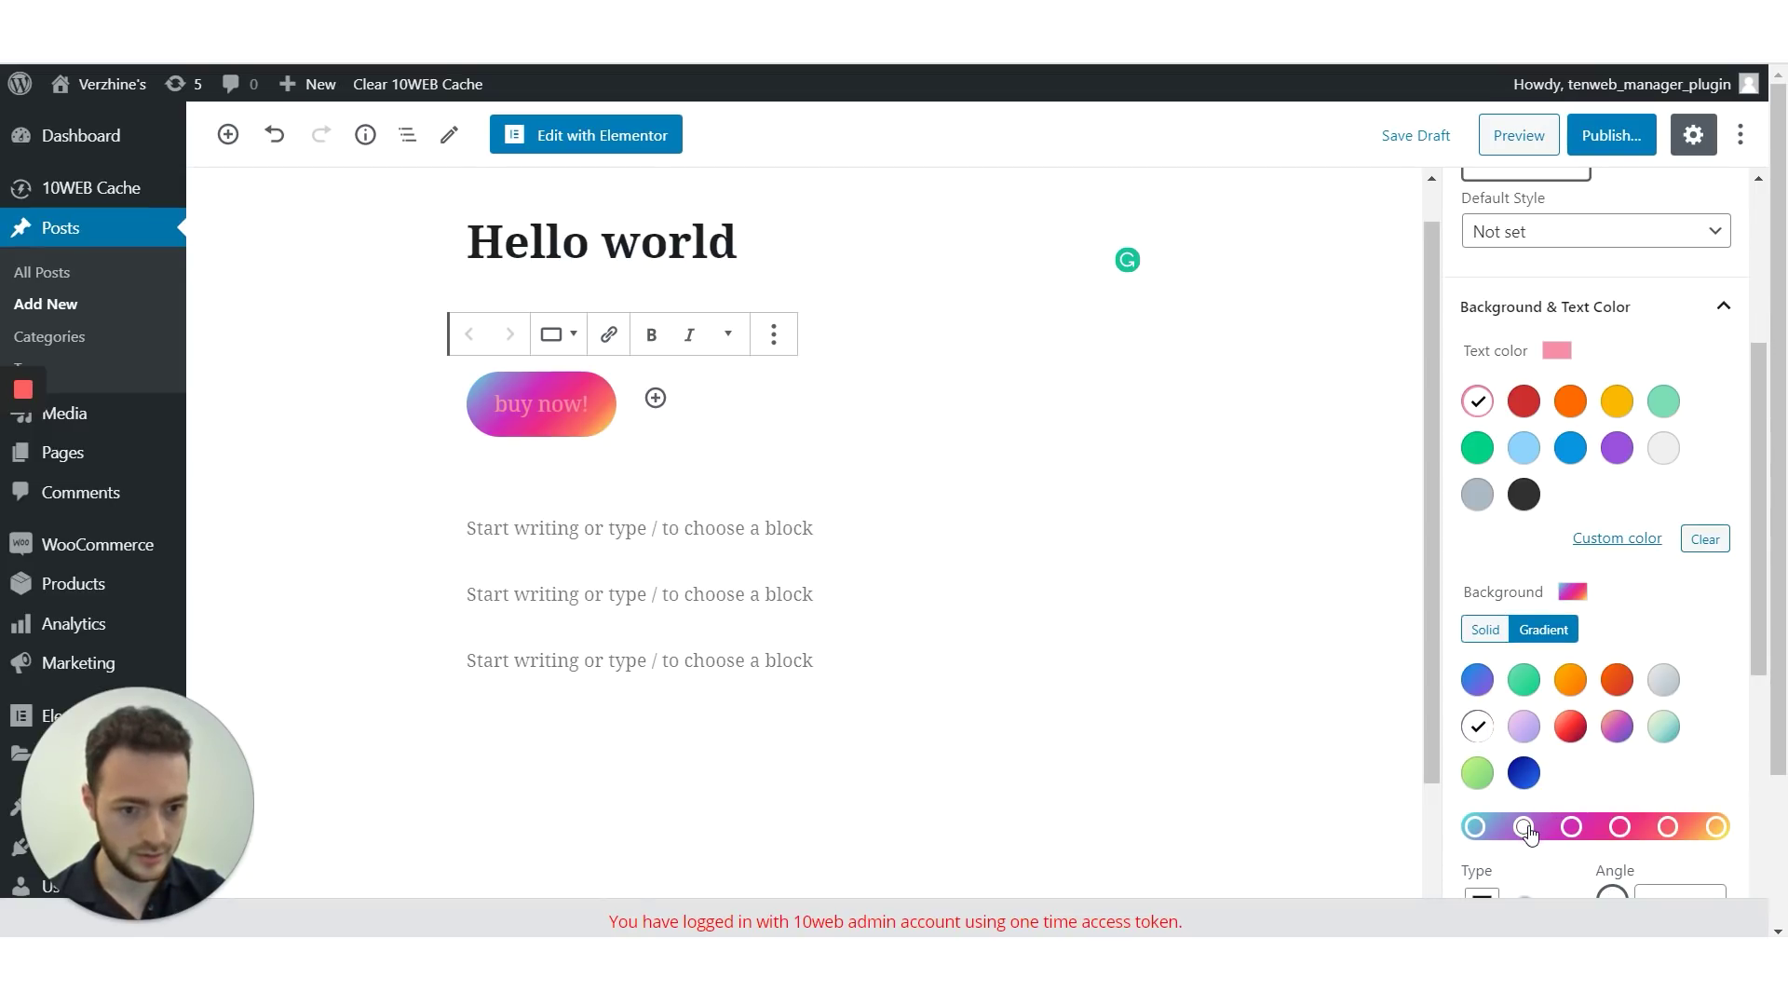
{"action": "left_click_drag", "start_coordinate": [1530, 833], "coordinate": [1620, 832]}
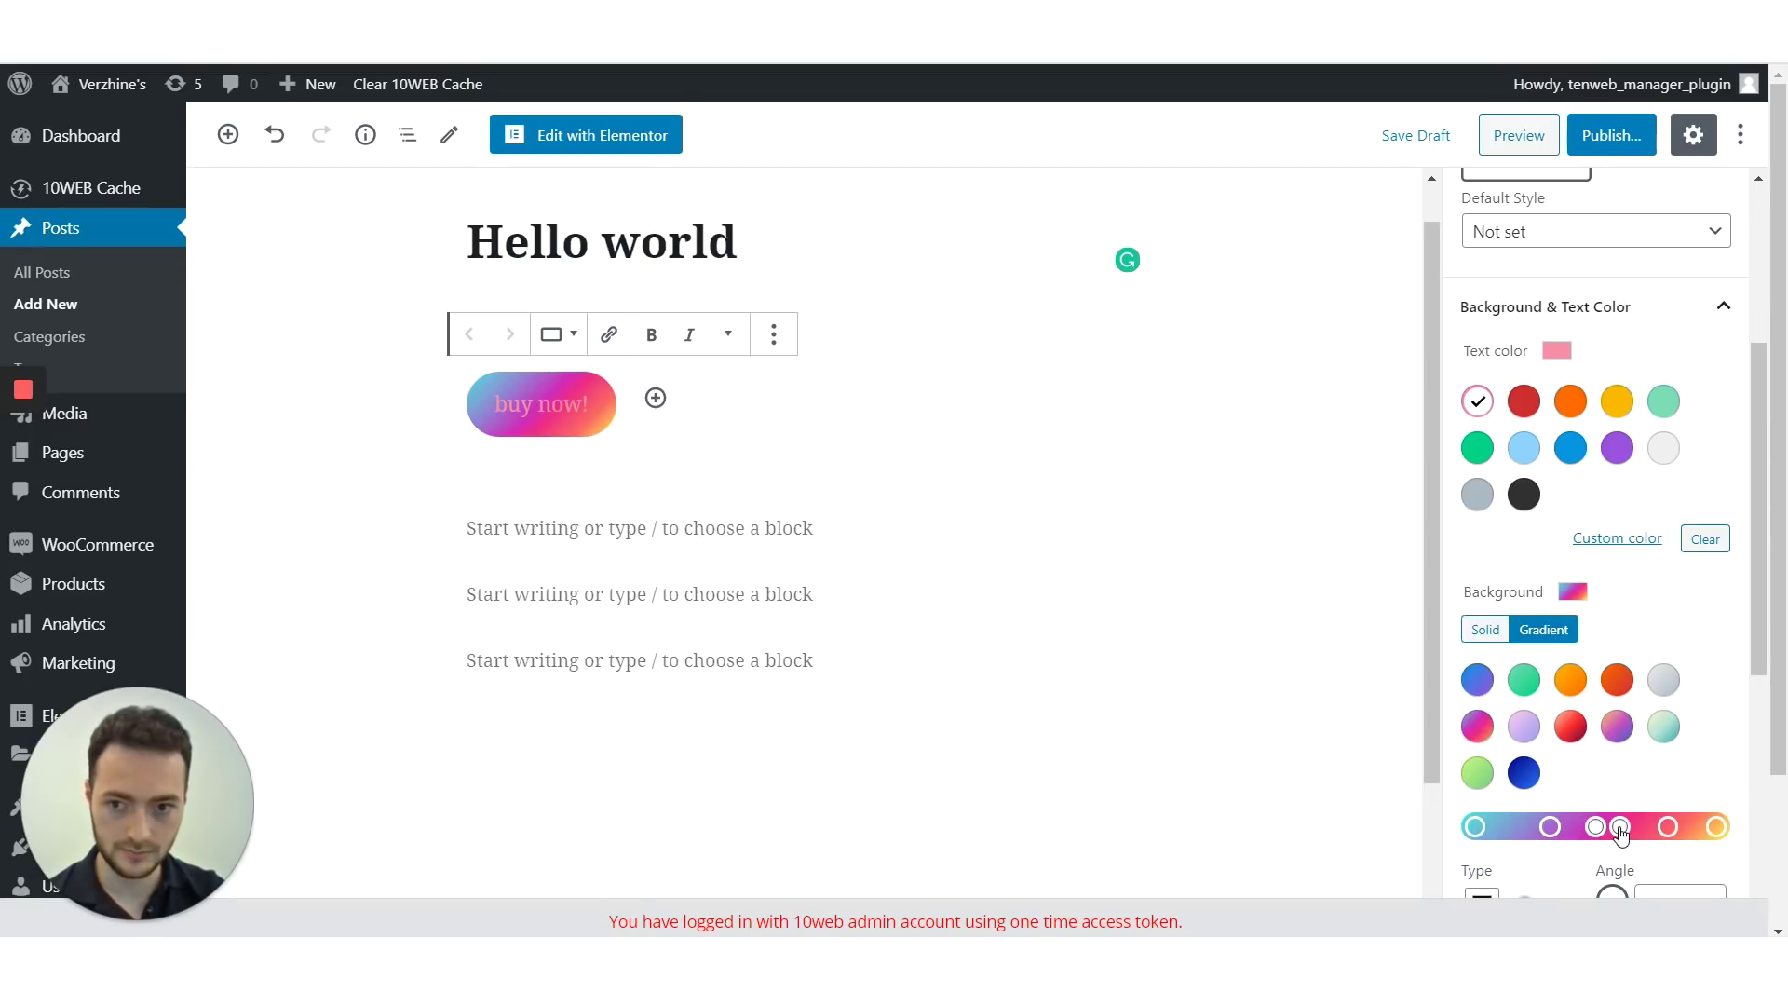
{"action": "mouse_move", "coordinate": [1665, 827]}
{"action": "left_mouse_down"}
{"action": "mouse_move", "coordinate": [1652, 834]}
{"action": "mouse_move", "coordinate": [1679, 836]}
{"action": "left_mouse_up"}
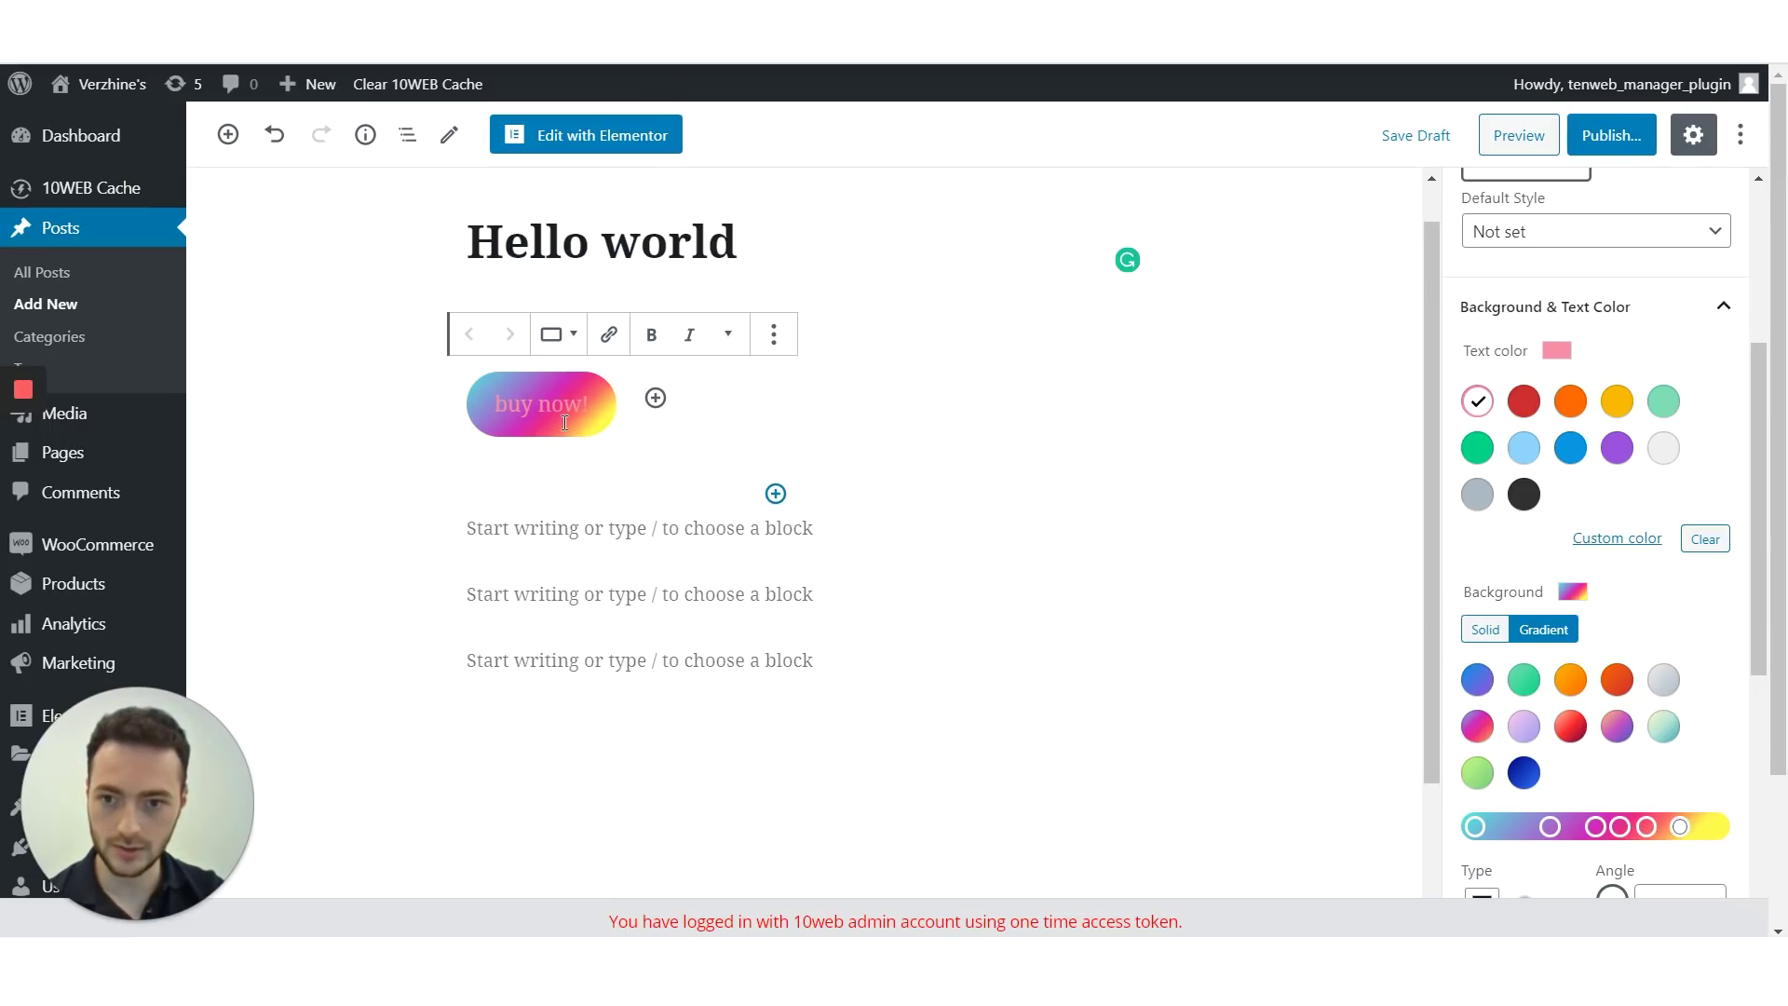
{"action": "left_click", "coordinate": [323, 243]}
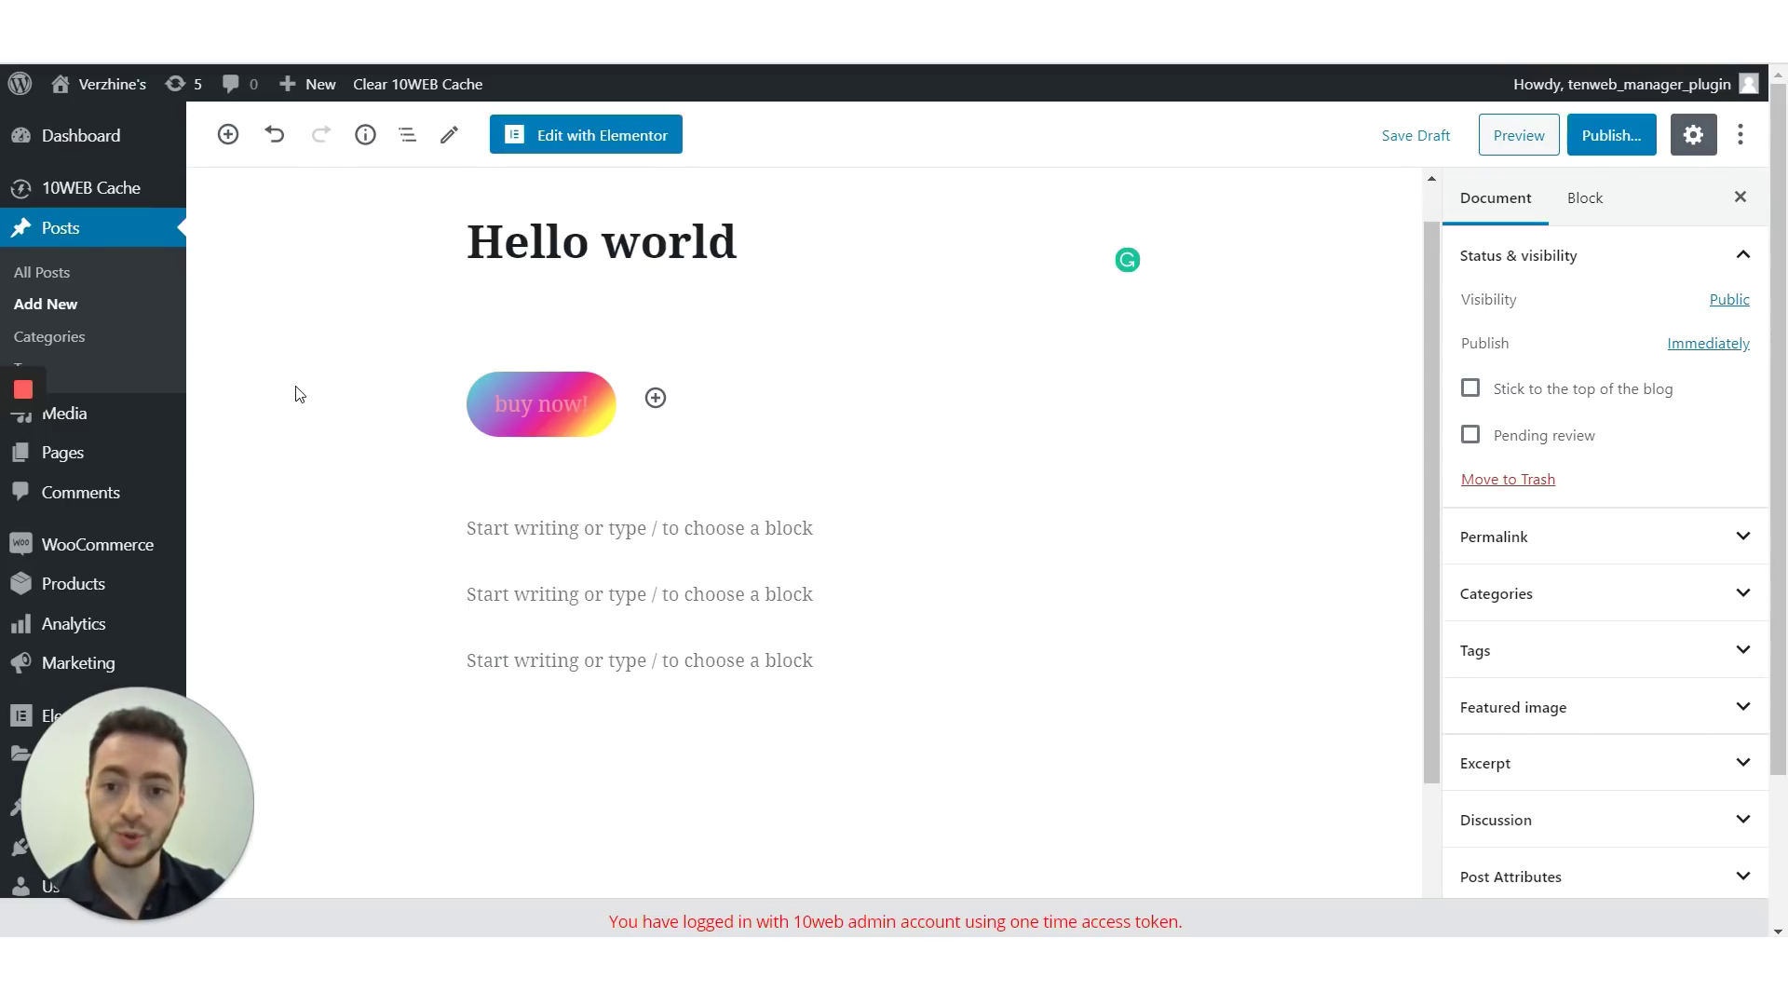
{"action": "left_click", "coordinate": [618, 525]}
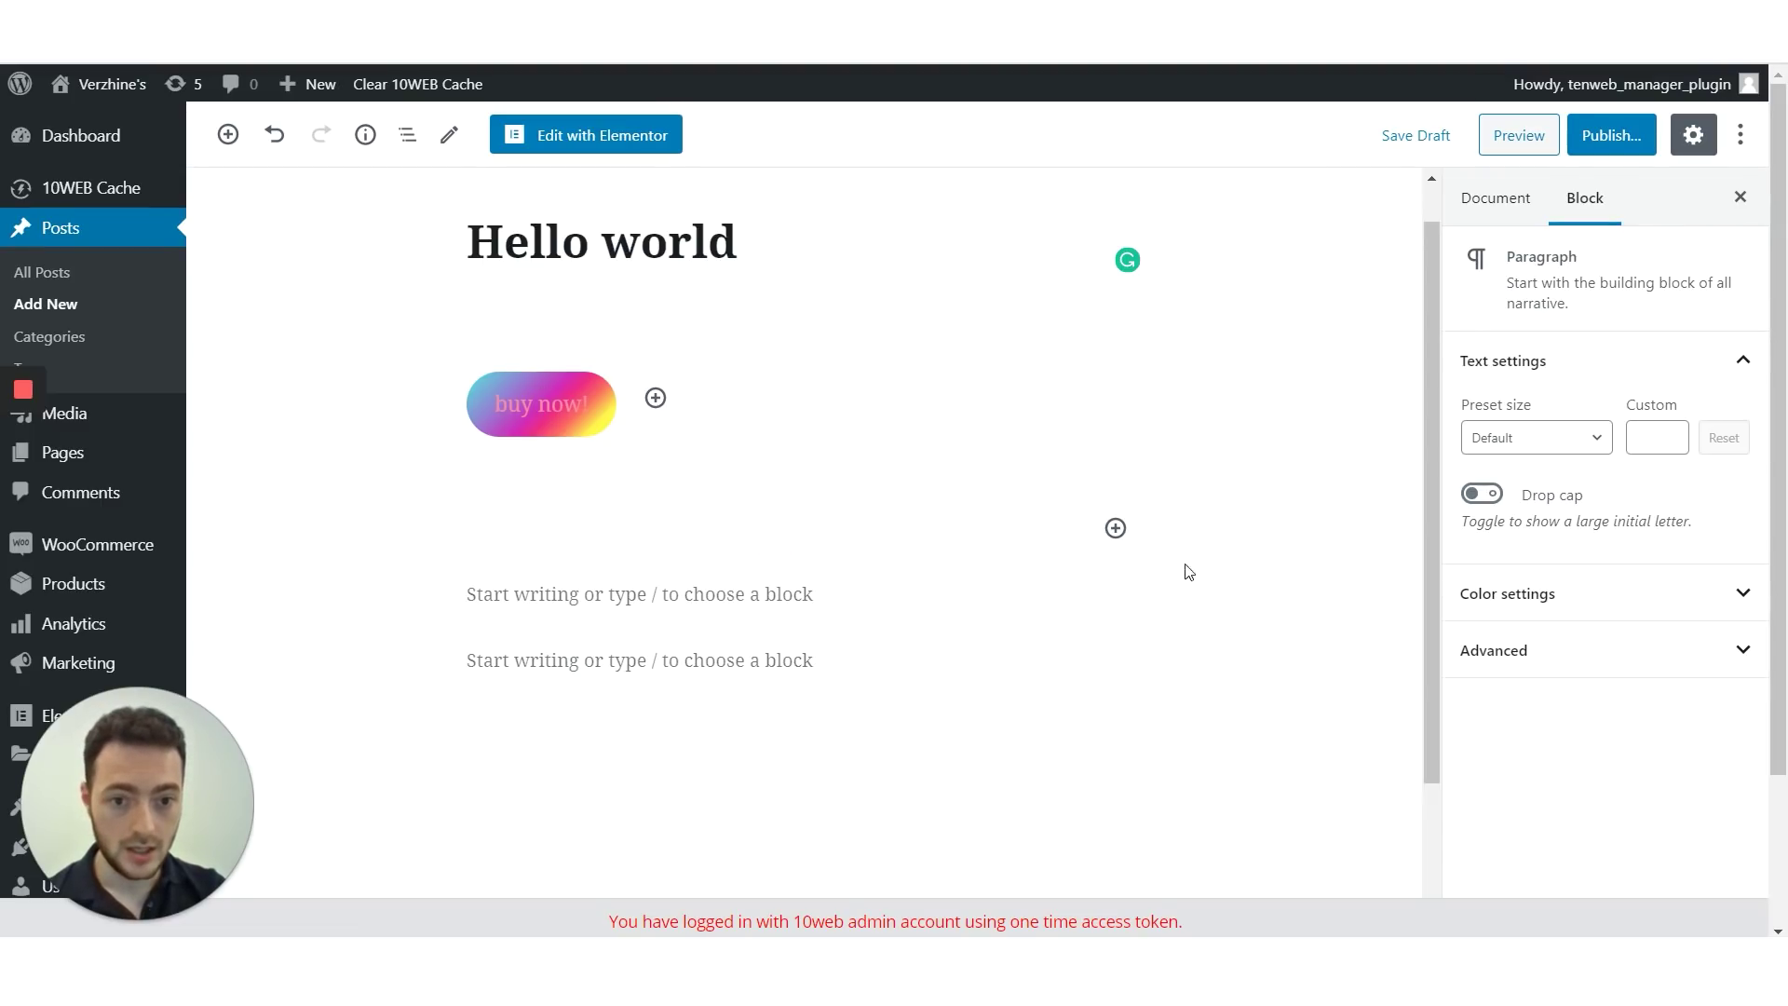
Insert a Social Icons block into the empty paragraph below the button
{"action": "left_click", "coordinate": [1115, 526]}
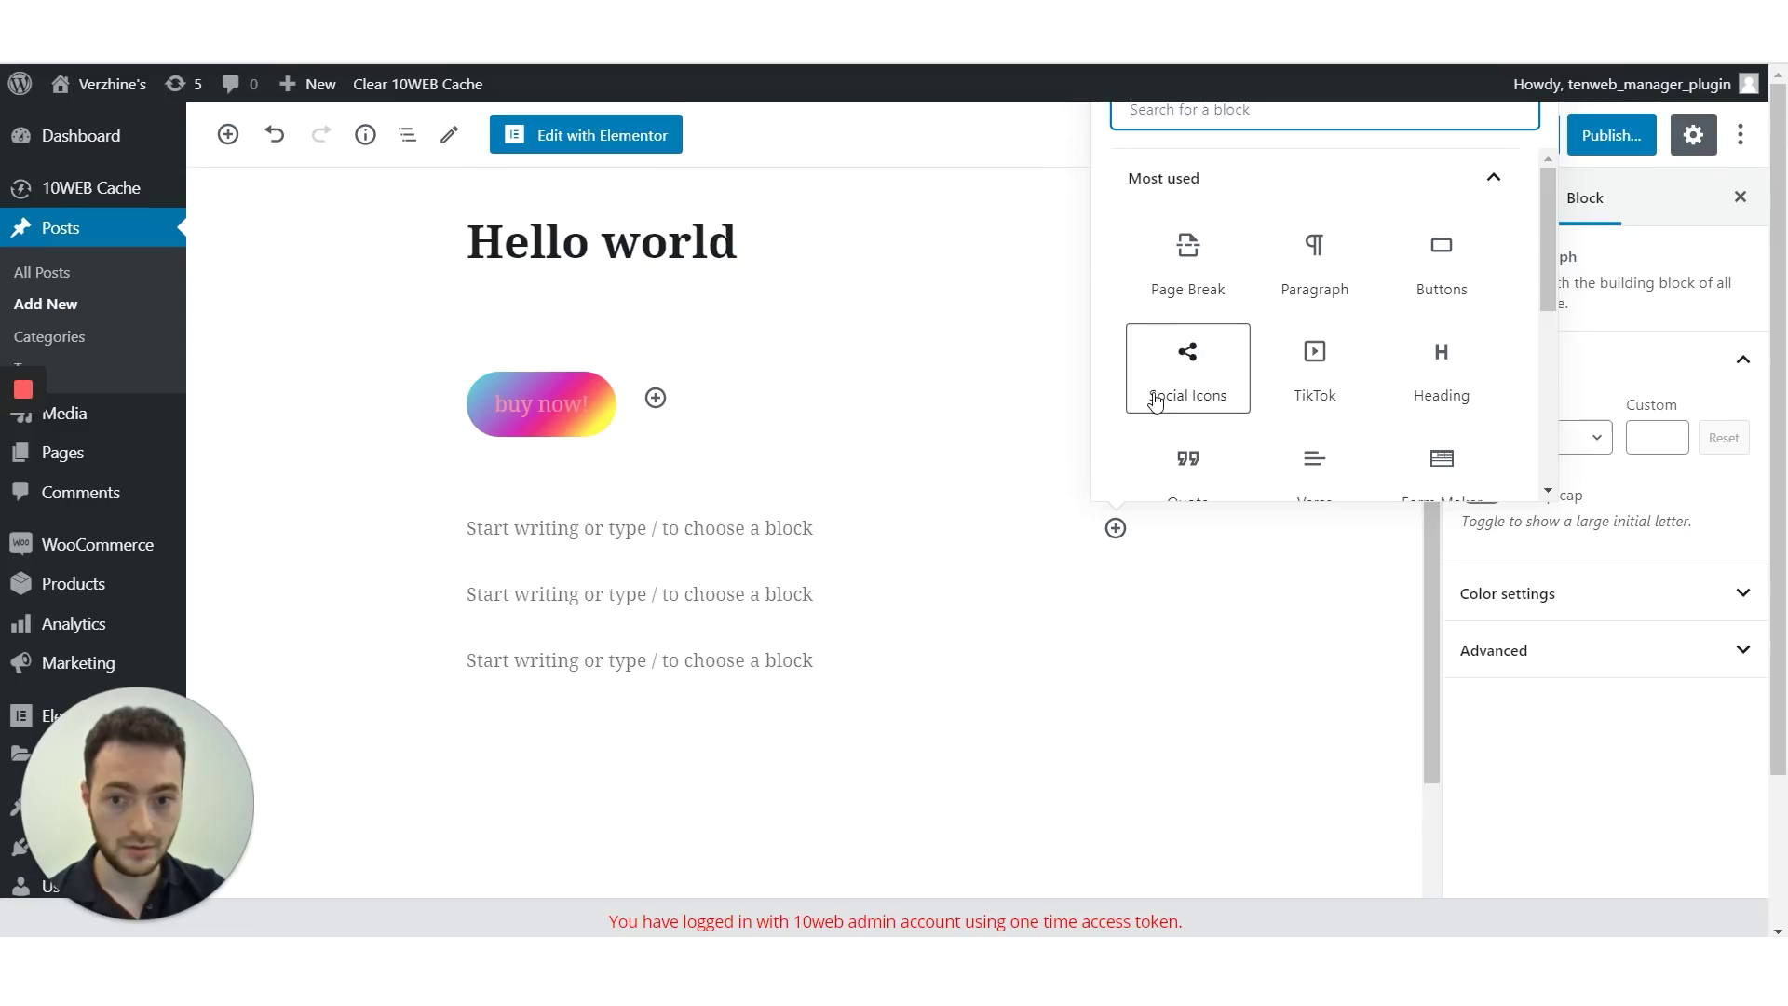
{"action": "left_click", "coordinate": [620, 517]}
{"action": "type", "text": "/"}
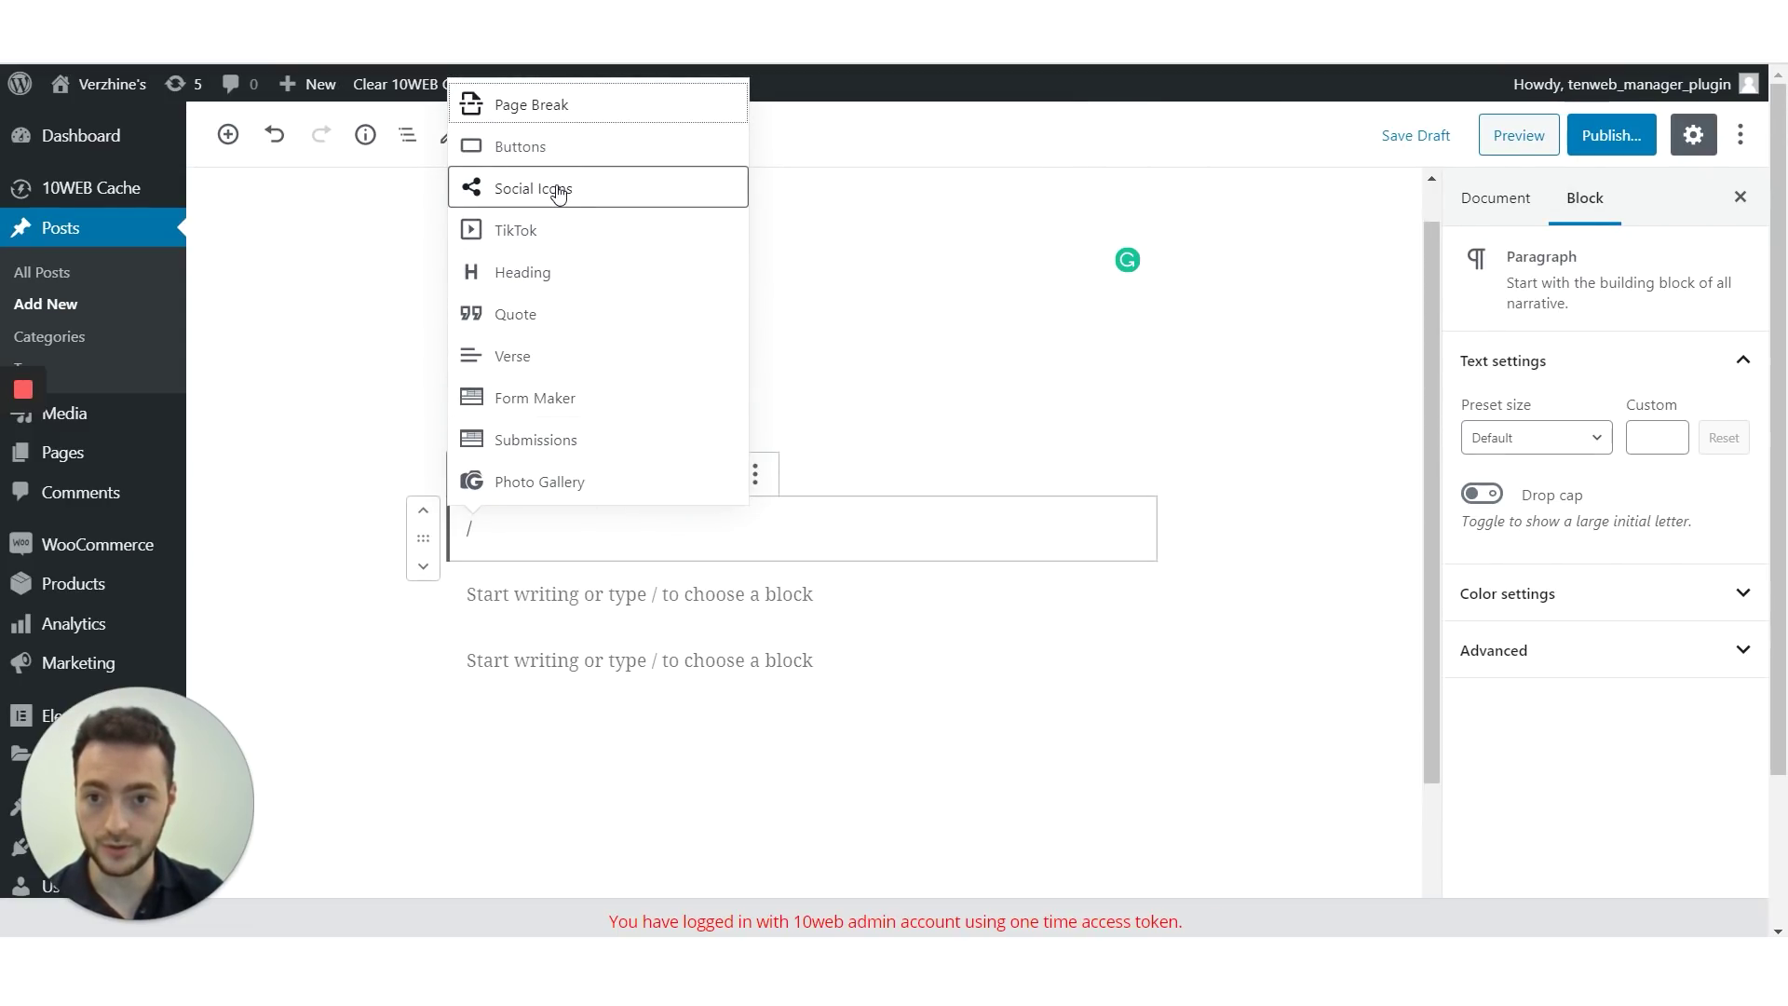
{"action": "left_click", "coordinate": [558, 191]}
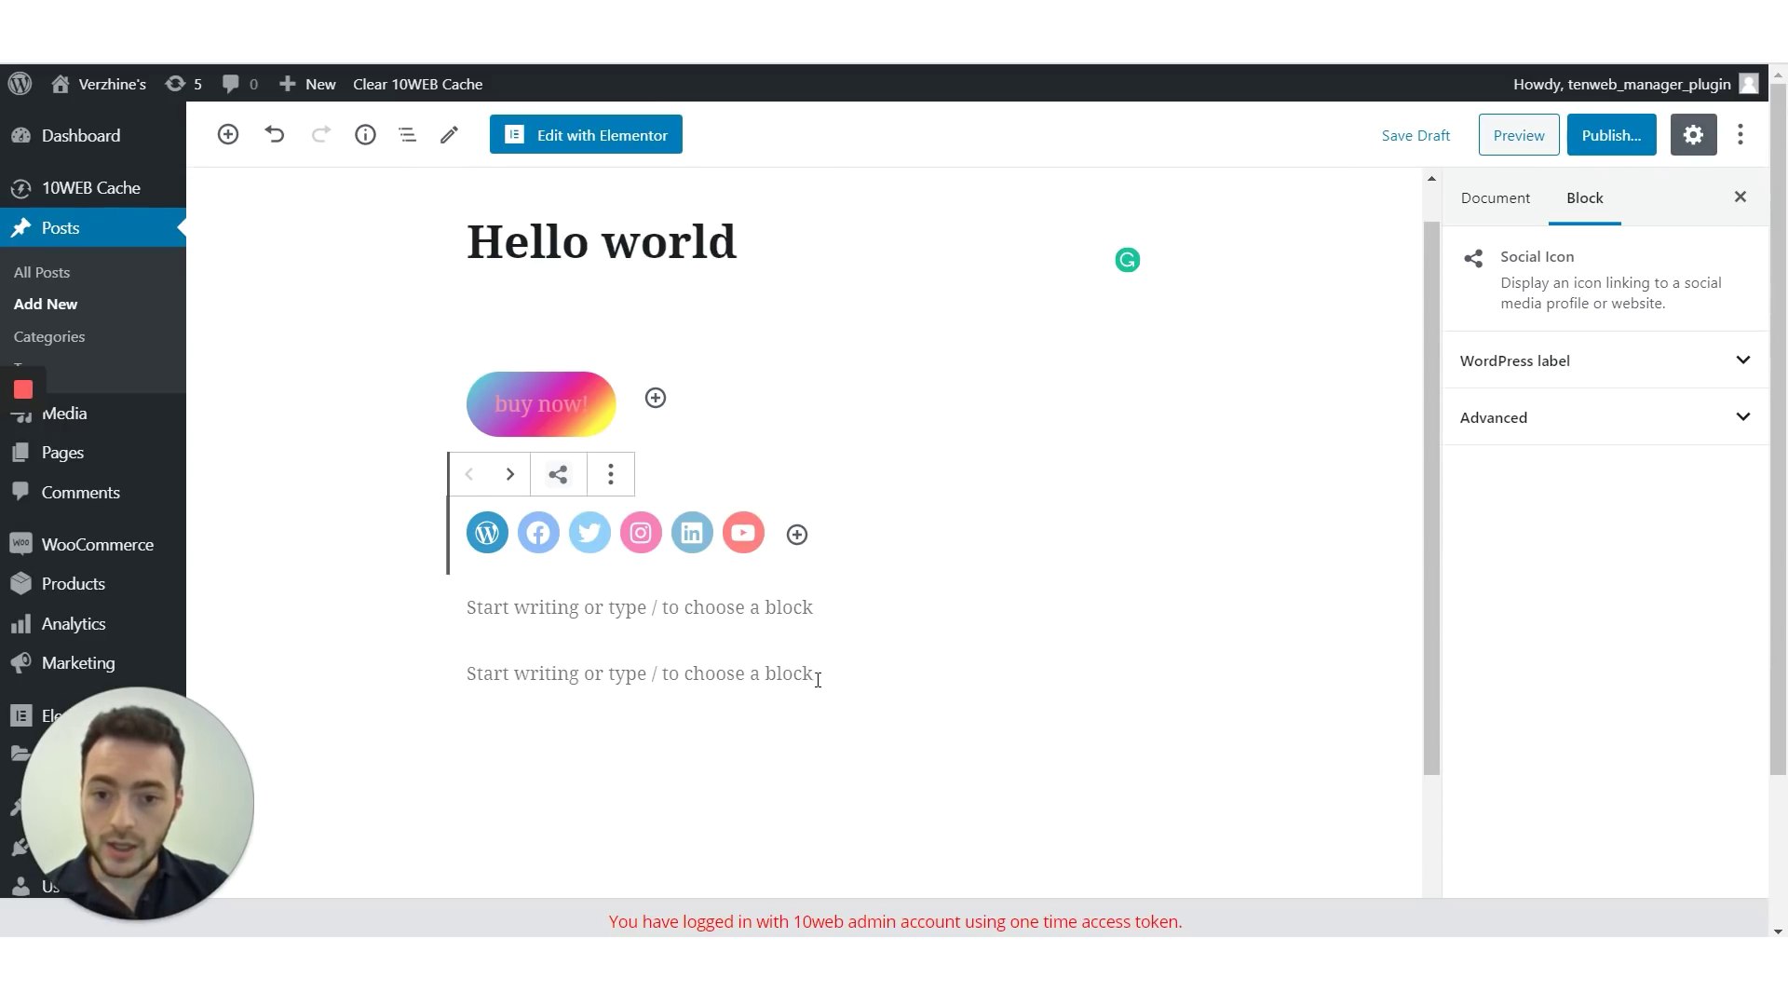
{"action": "mouse_move", "coordinate": [744, 533]}
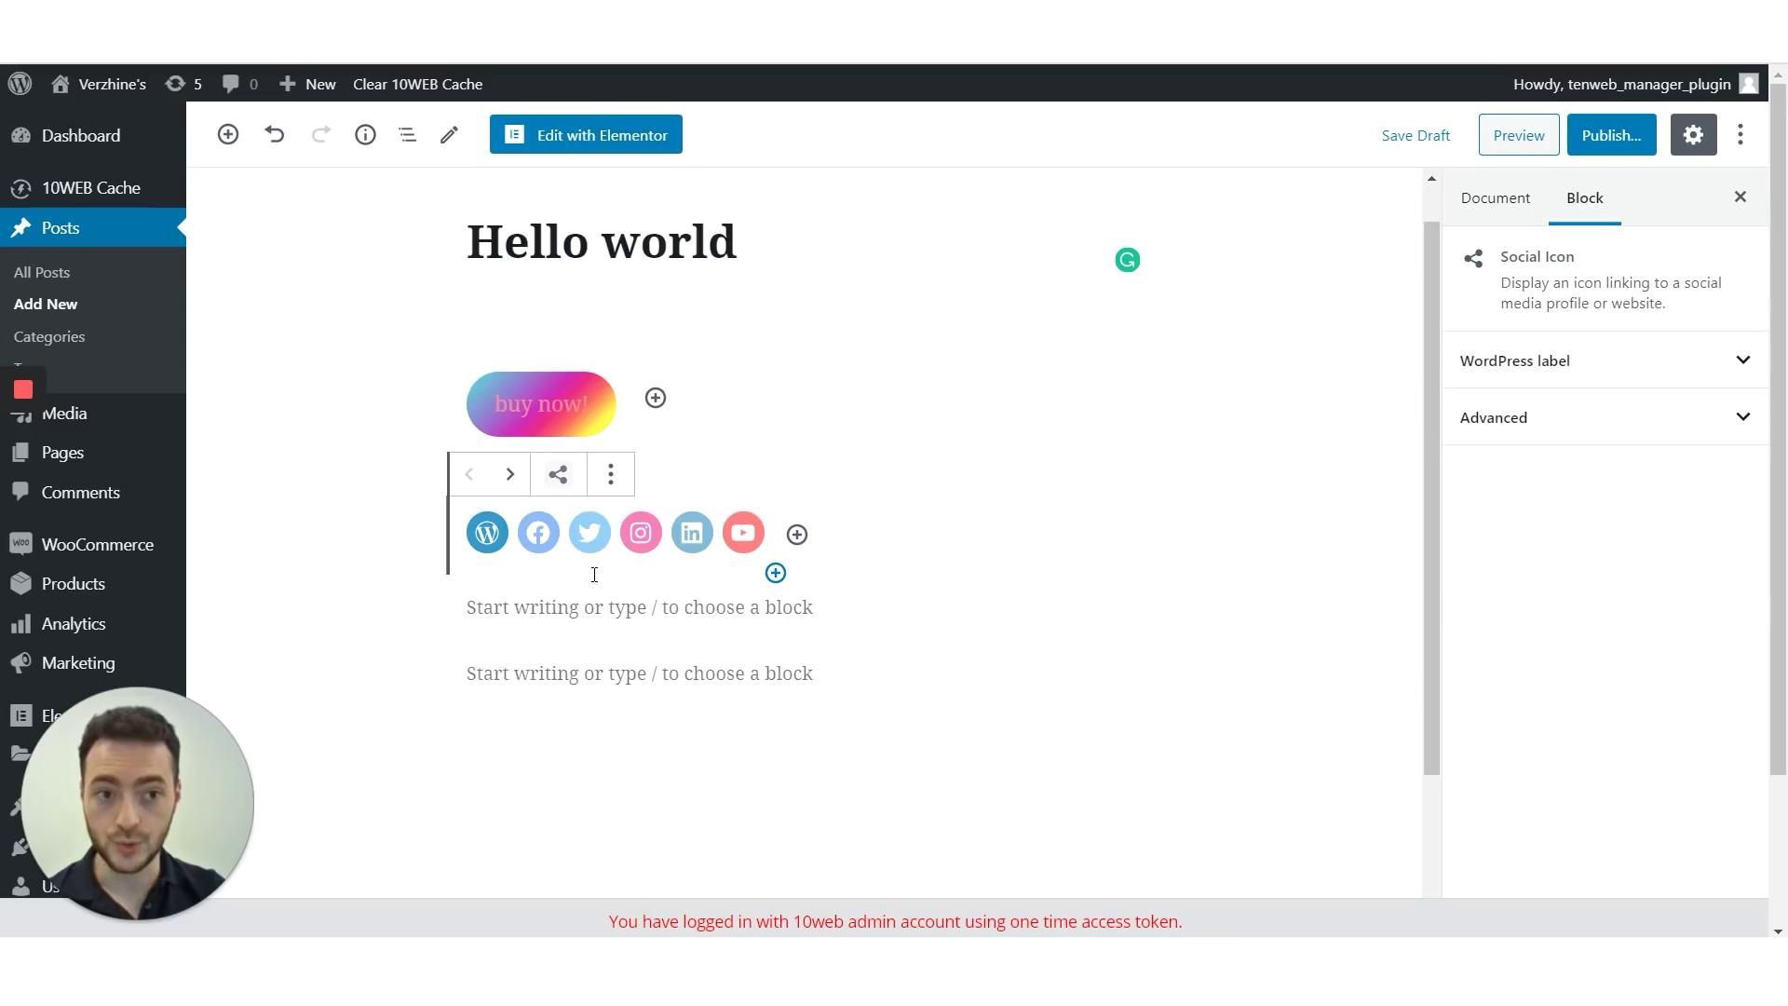
Link the Facebook icon to Facebook.com, leaving only the WordPress and Facebook icons
{"action": "left_click", "coordinate": [553, 534]}
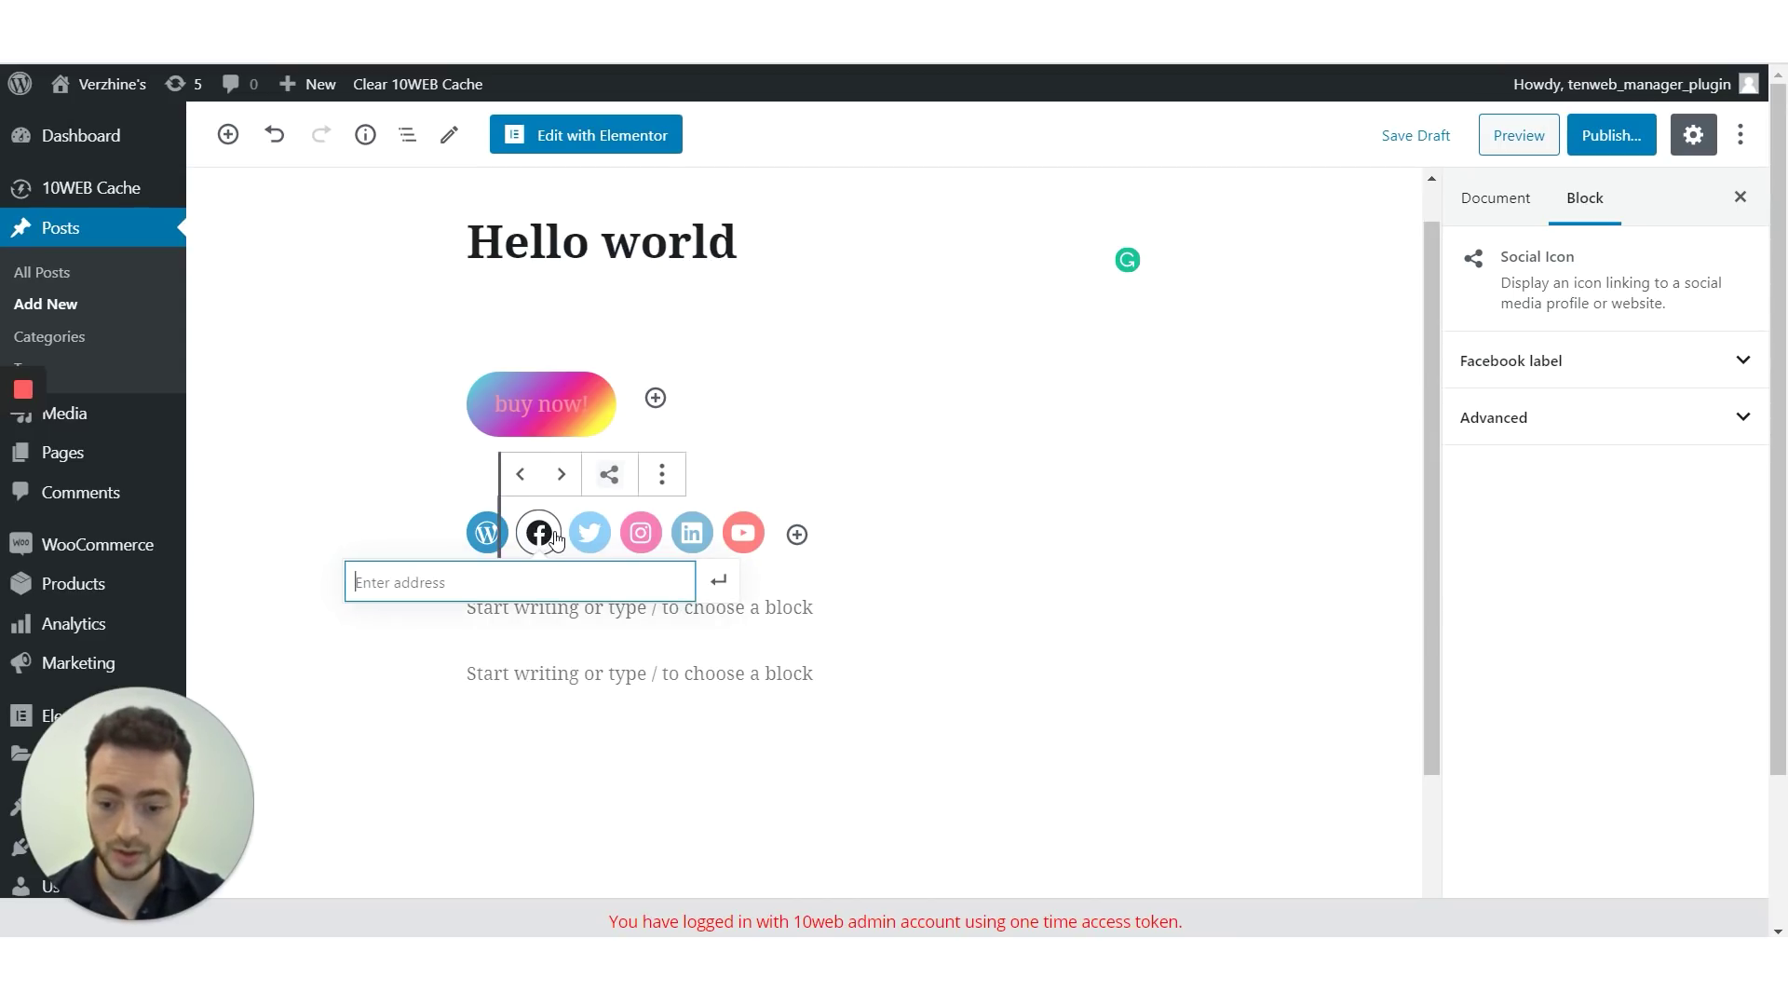
{"action": "type", "text": "Fac"}
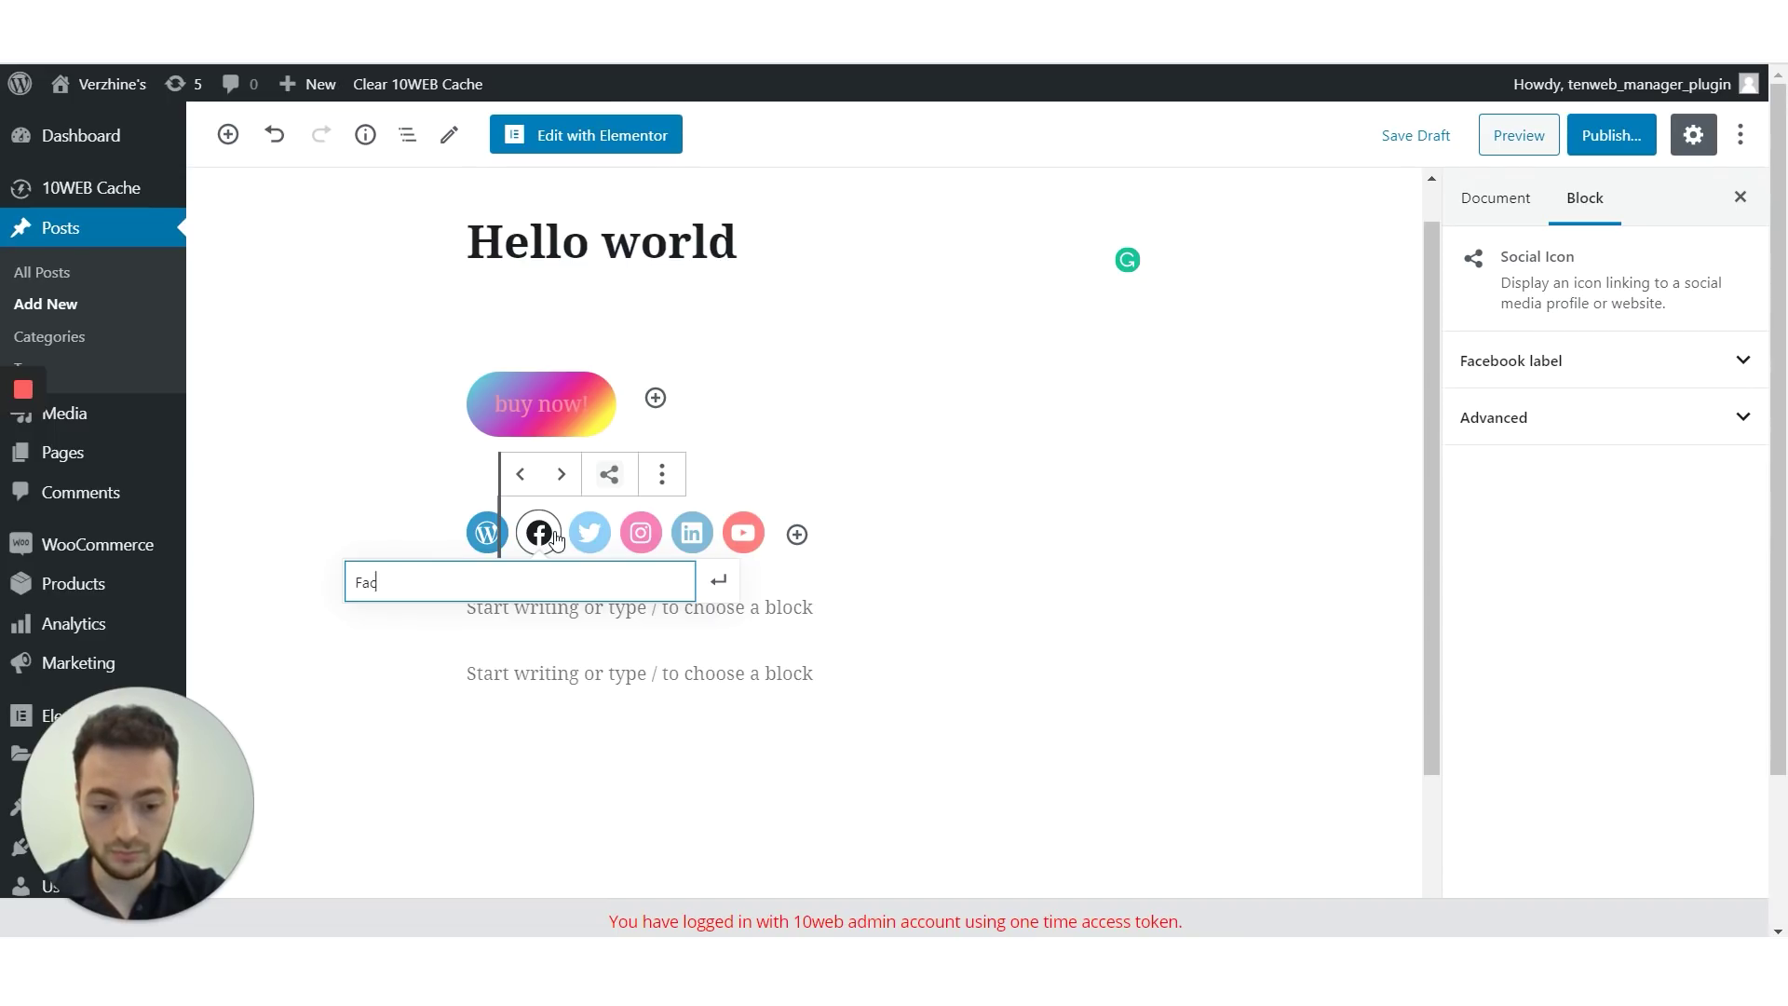
{"action": "type", "text": "ebook.com"}
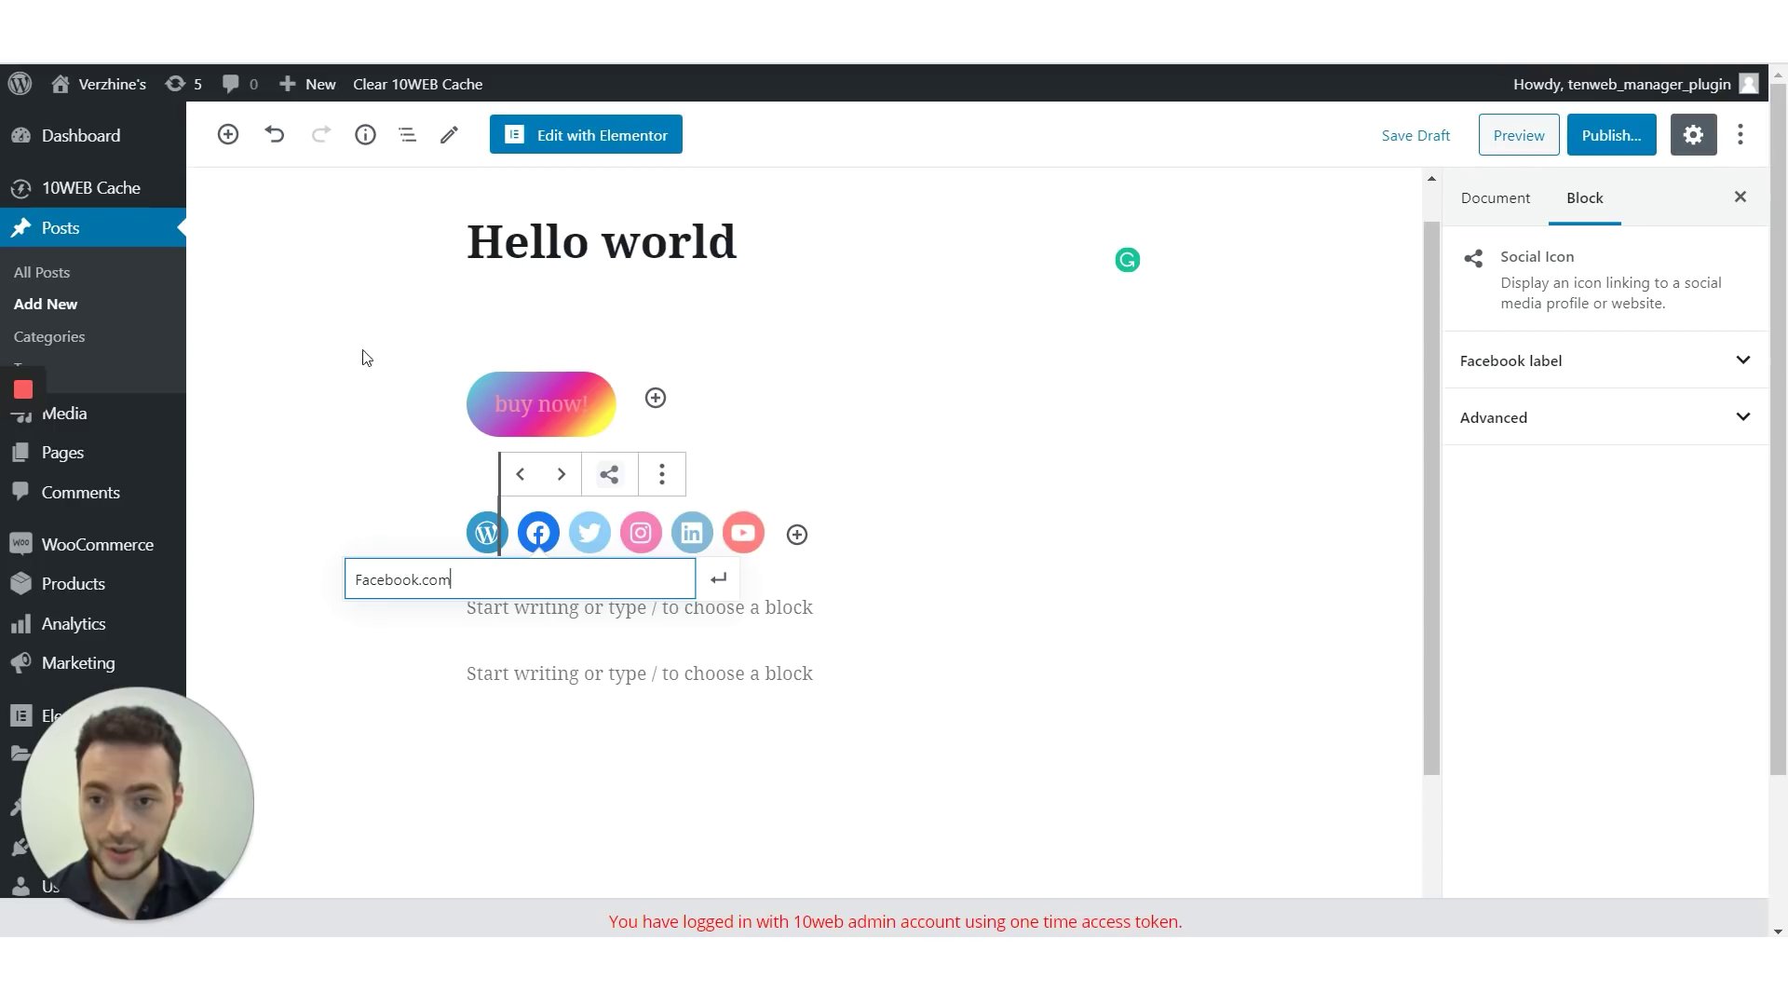
{"action": "left_click", "coordinate": [258, 302]}
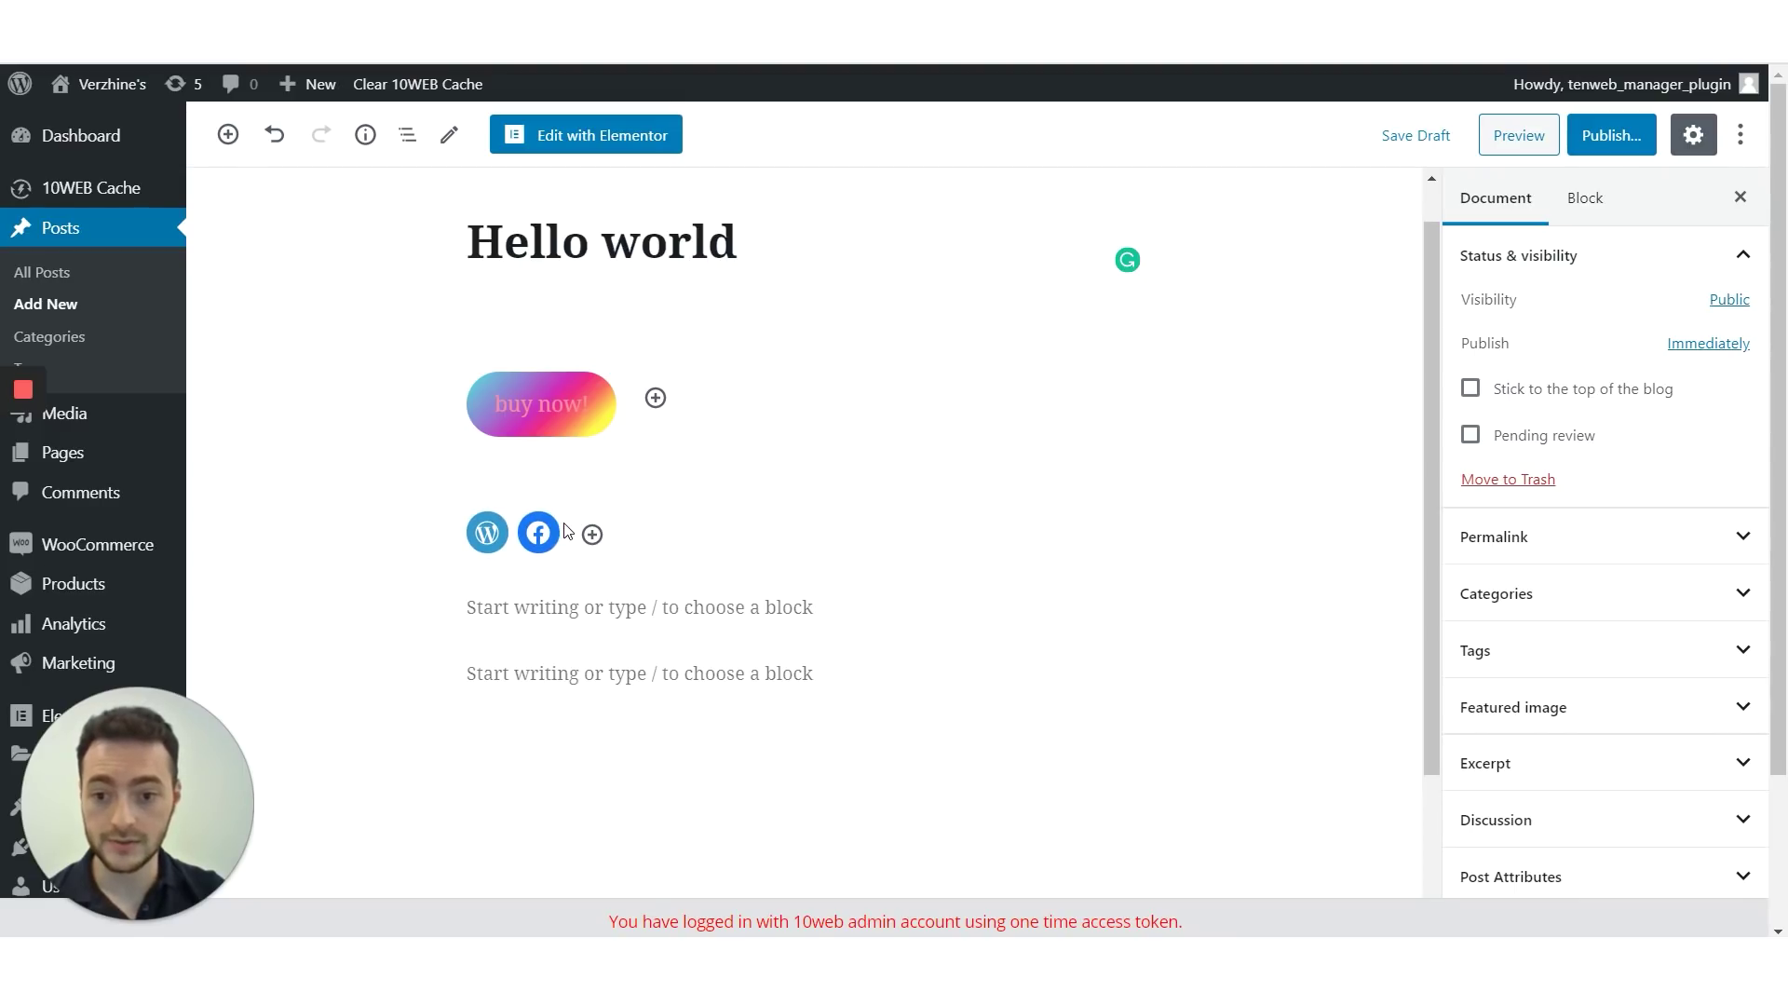
{"action": "mouse_move", "coordinate": [548, 573]}
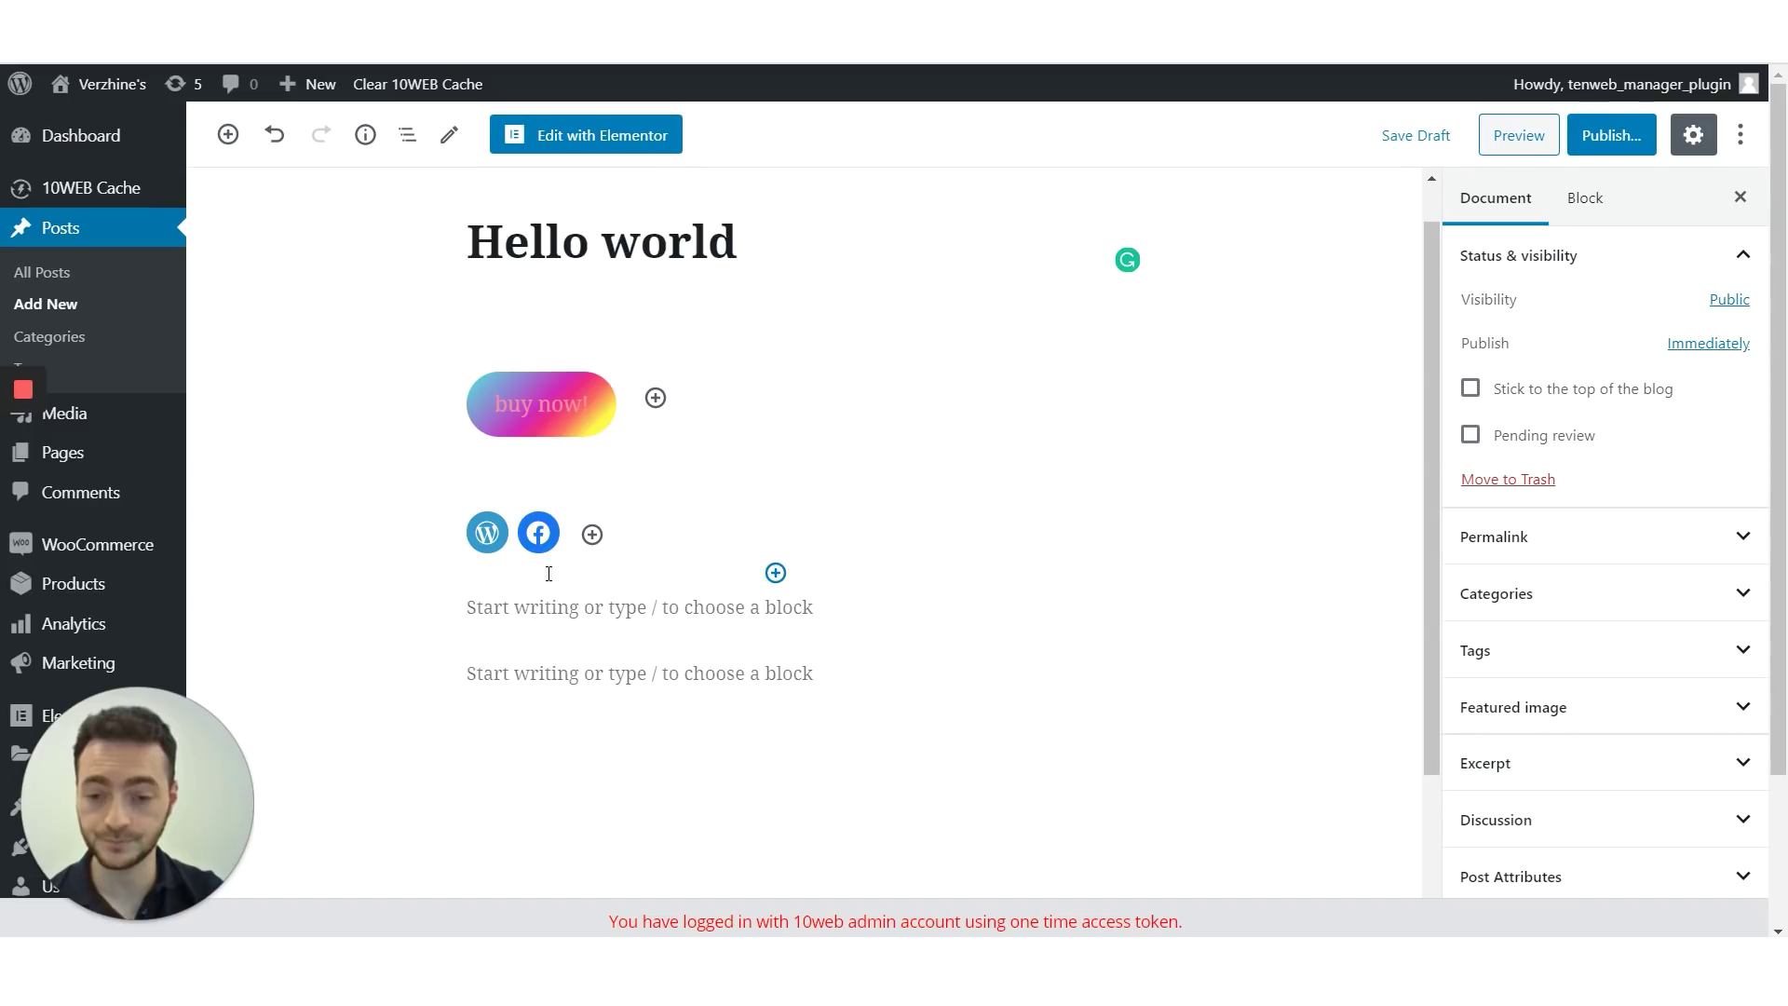
{"action": "scroll", "coordinate": [276, 368], "scroll_direction": "down", "scroll_amount": 1}
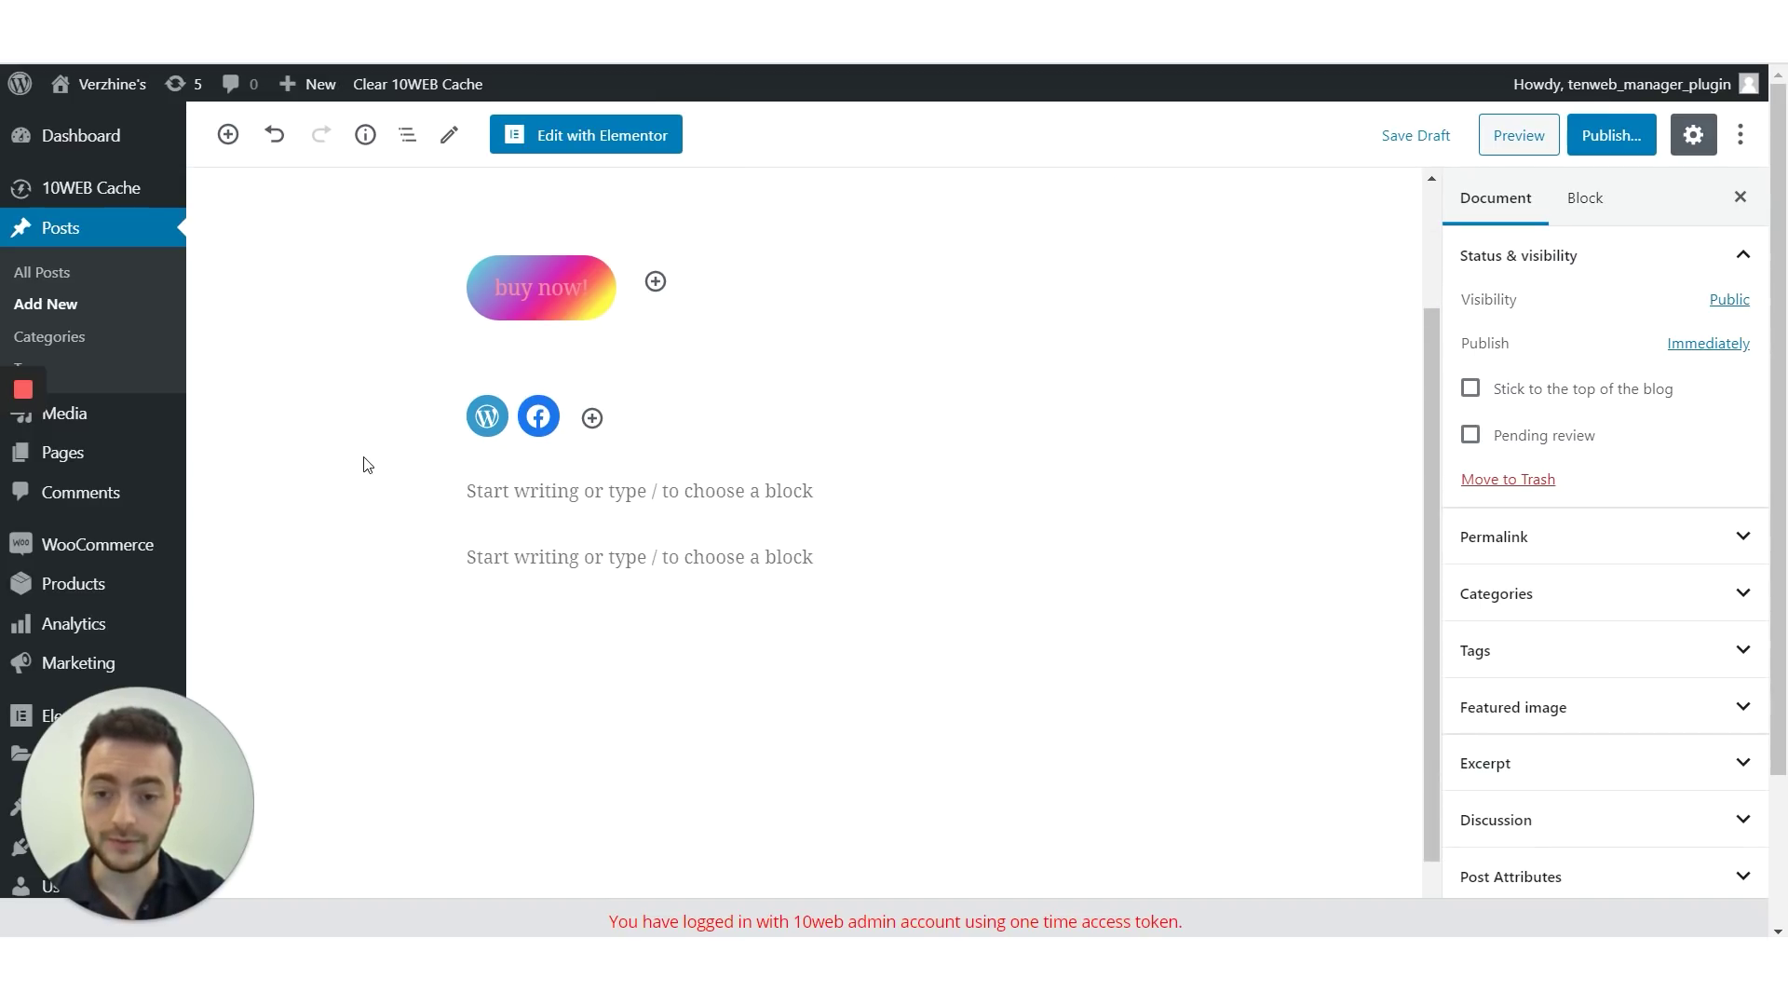
{"action": "scroll", "coordinate": [316, 423], "scroll_direction": "up", "scroll_amount": 1}
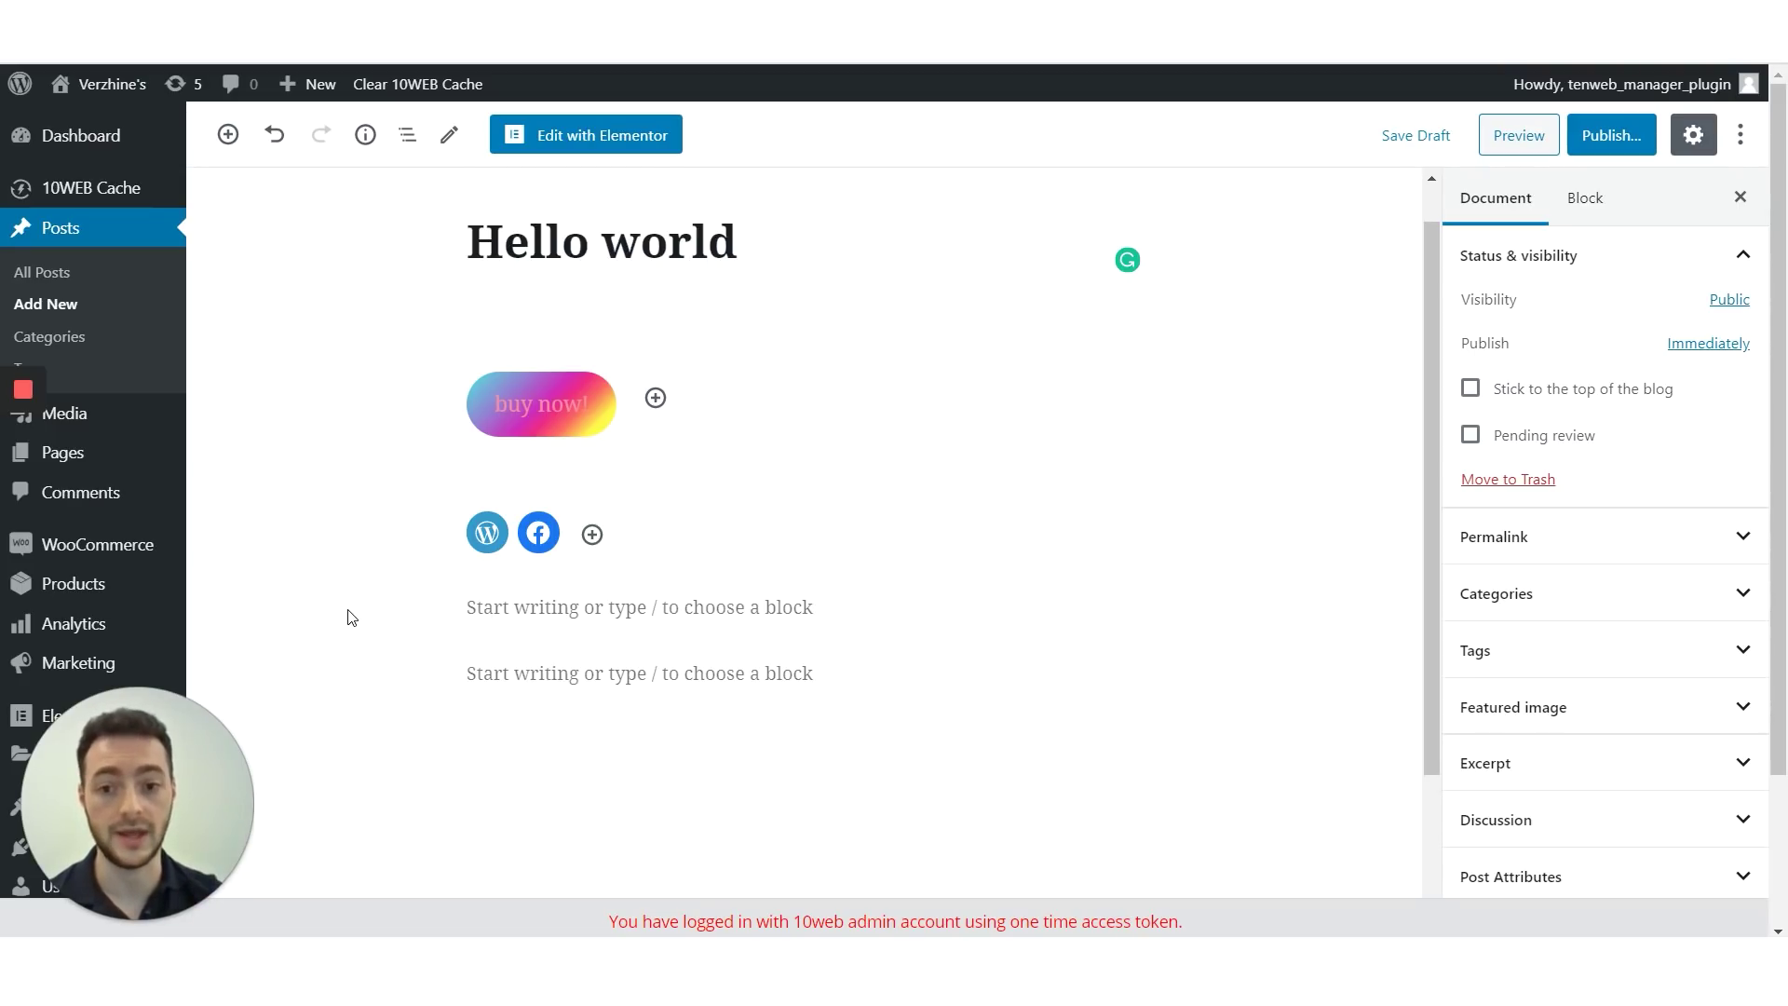
{"action": "left_click", "coordinate": [547, 603]}
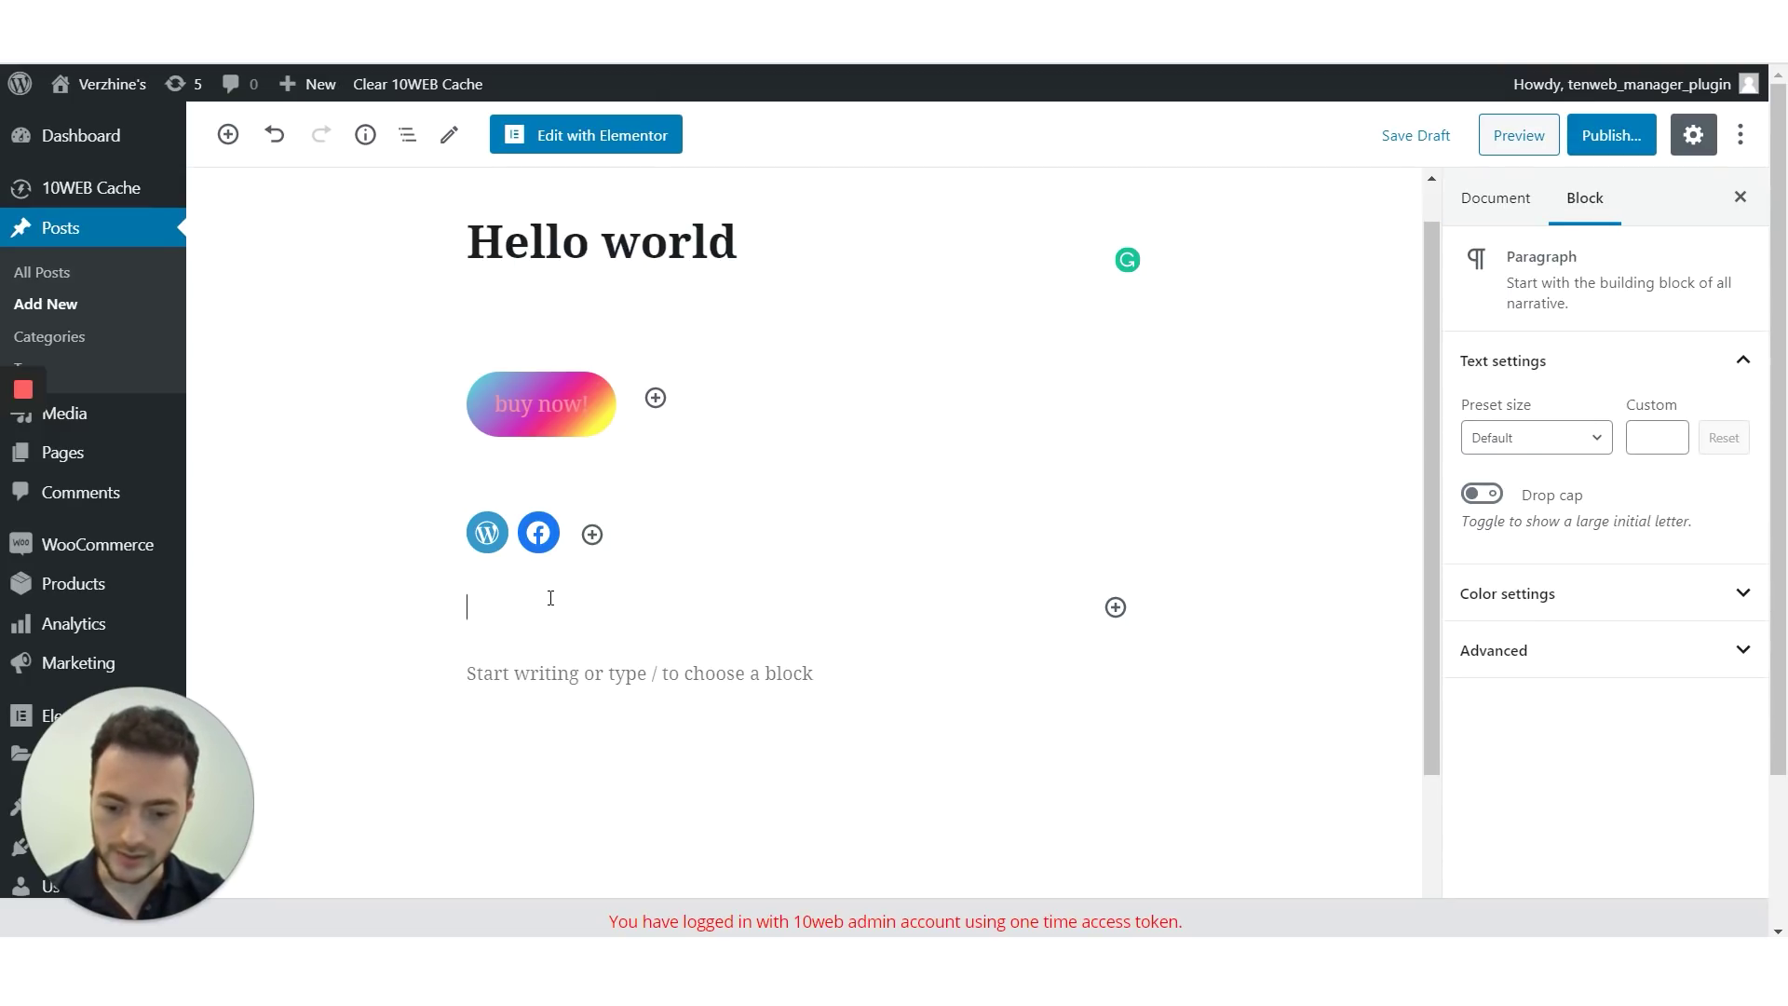
Paste Lorem ipsum text and colour 'Lorem ipsum dolor sit amet' pale green
{"action": "type", "text": "Lorem ipsum dolor sit amet, consectetur adipiscing elit, sed do eiusmod tempor incididunt ut labore et dolore magna aliqua."}
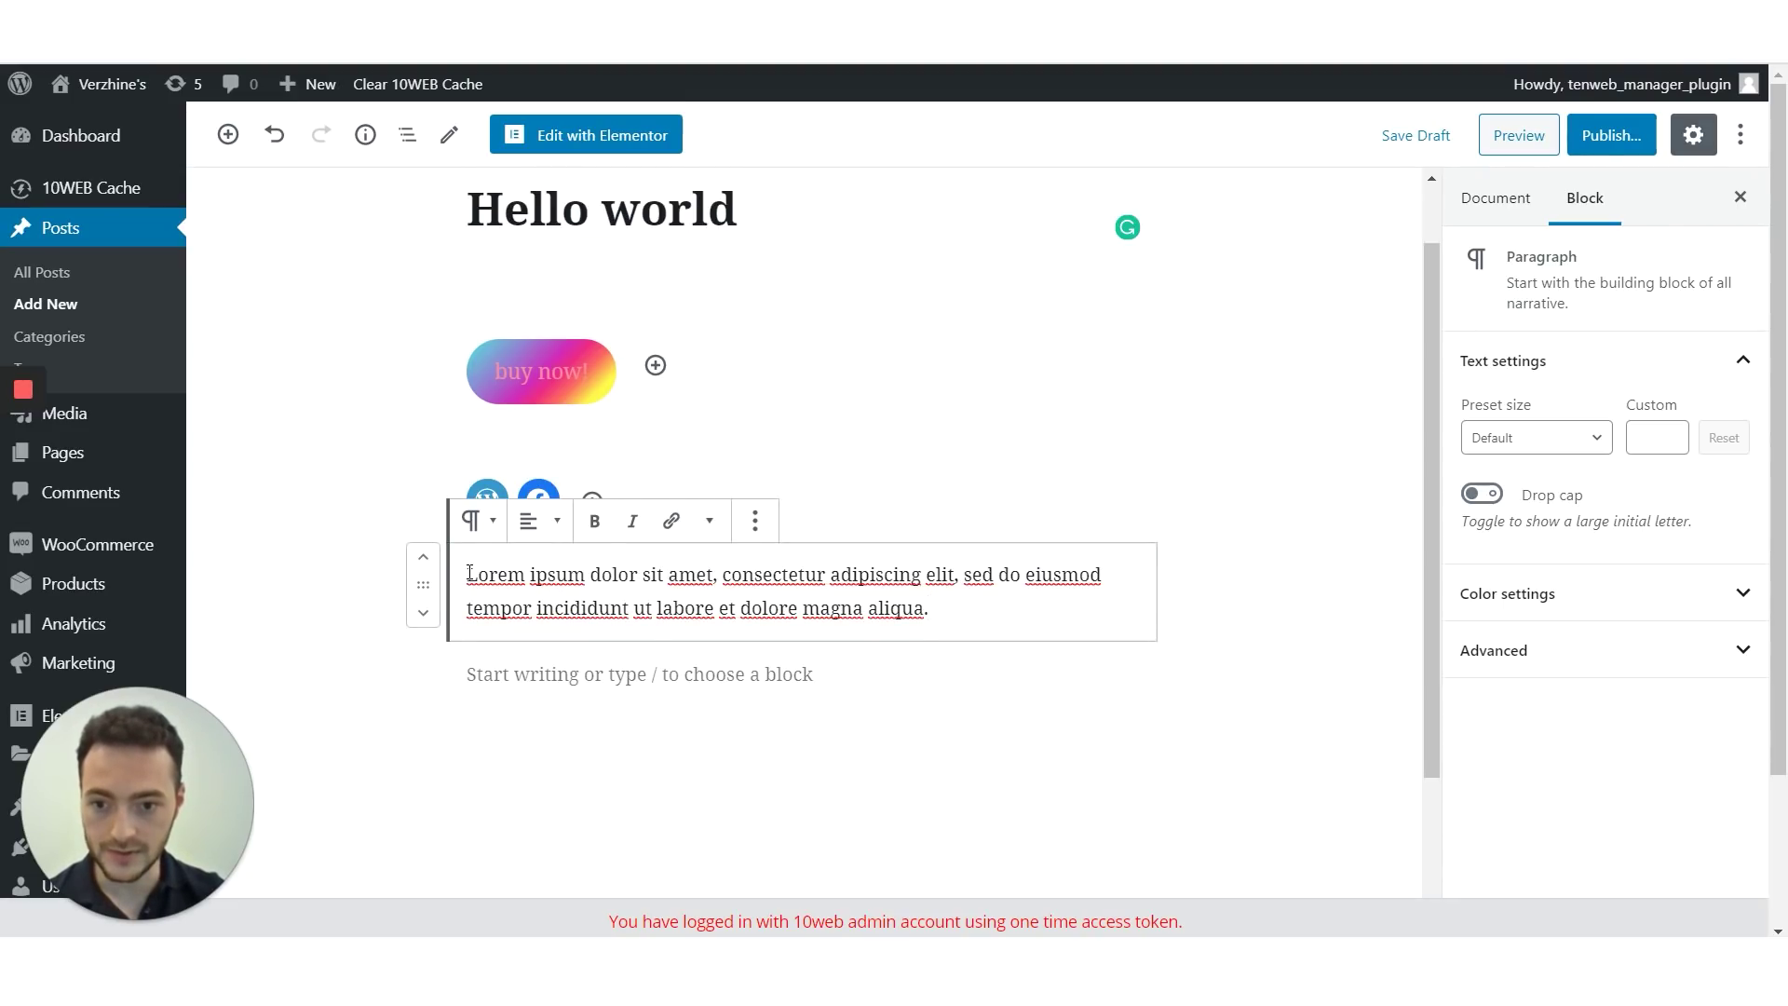
{"action": "left_click_drag", "start_coordinate": [468, 573], "coordinate": [711, 562]}
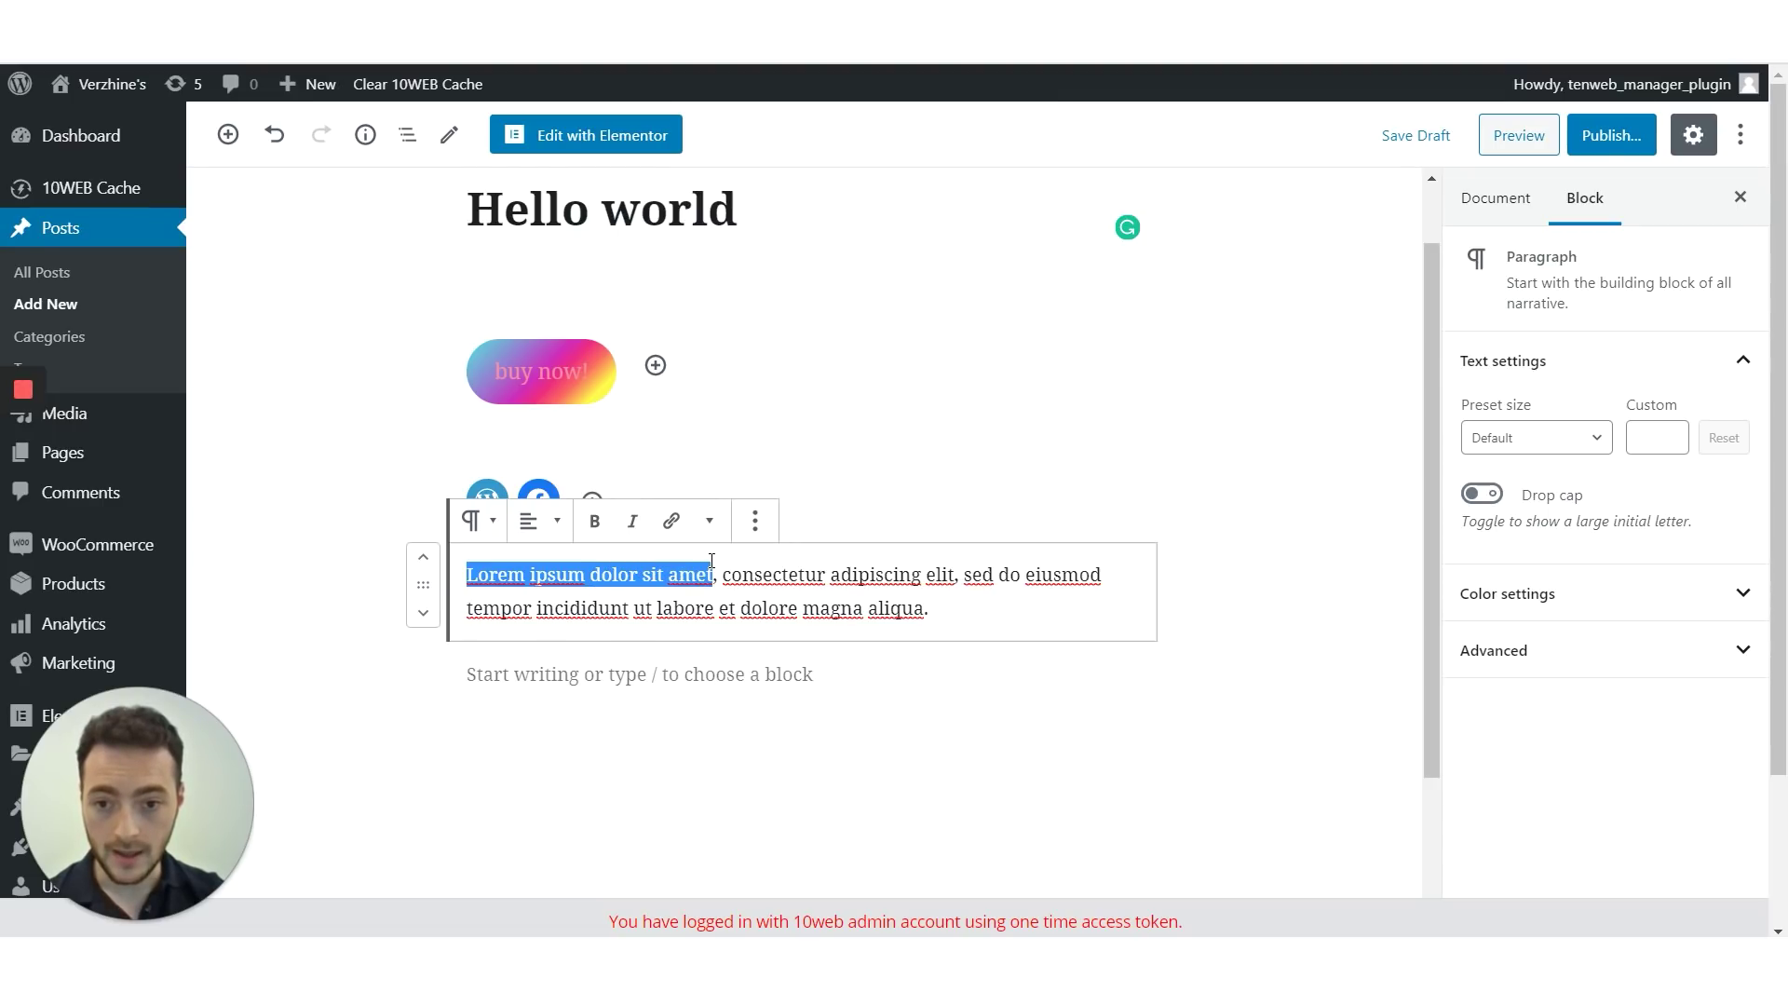
{"action": "left_click", "coordinate": [711, 527]}
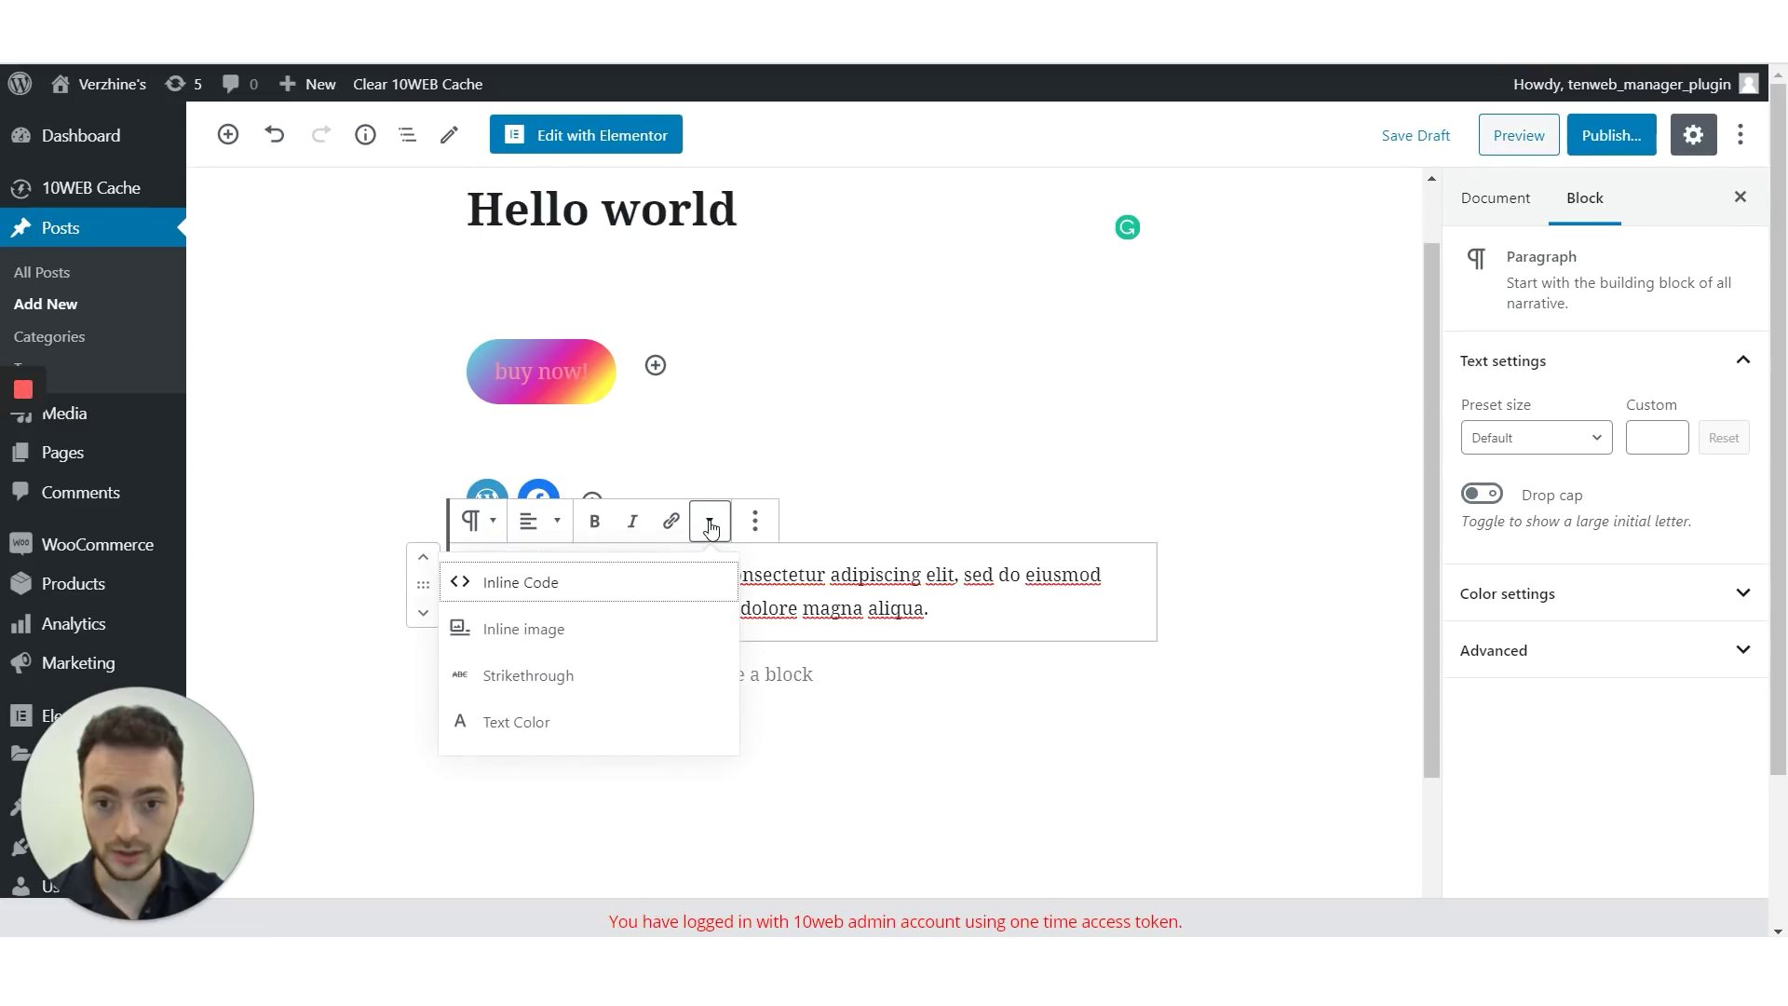
{"action": "left_click", "coordinate": [568, 718]}
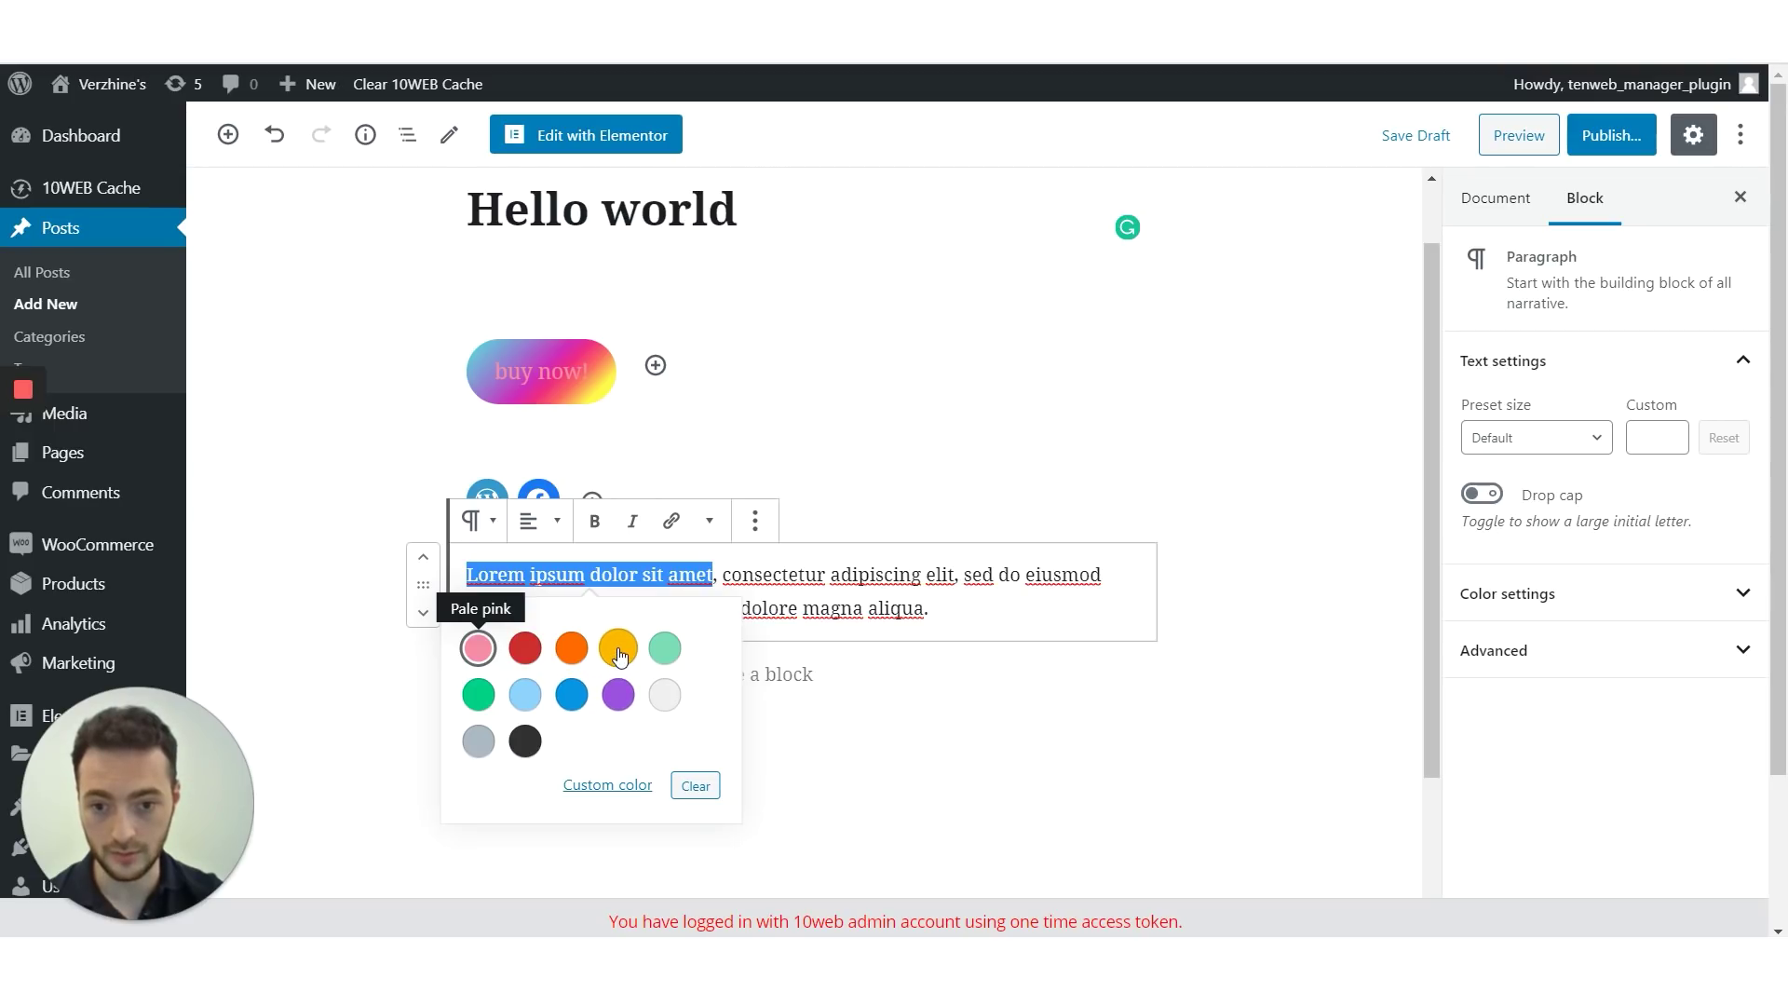
{"action": "left_click", "coordinate": [665, 647]}
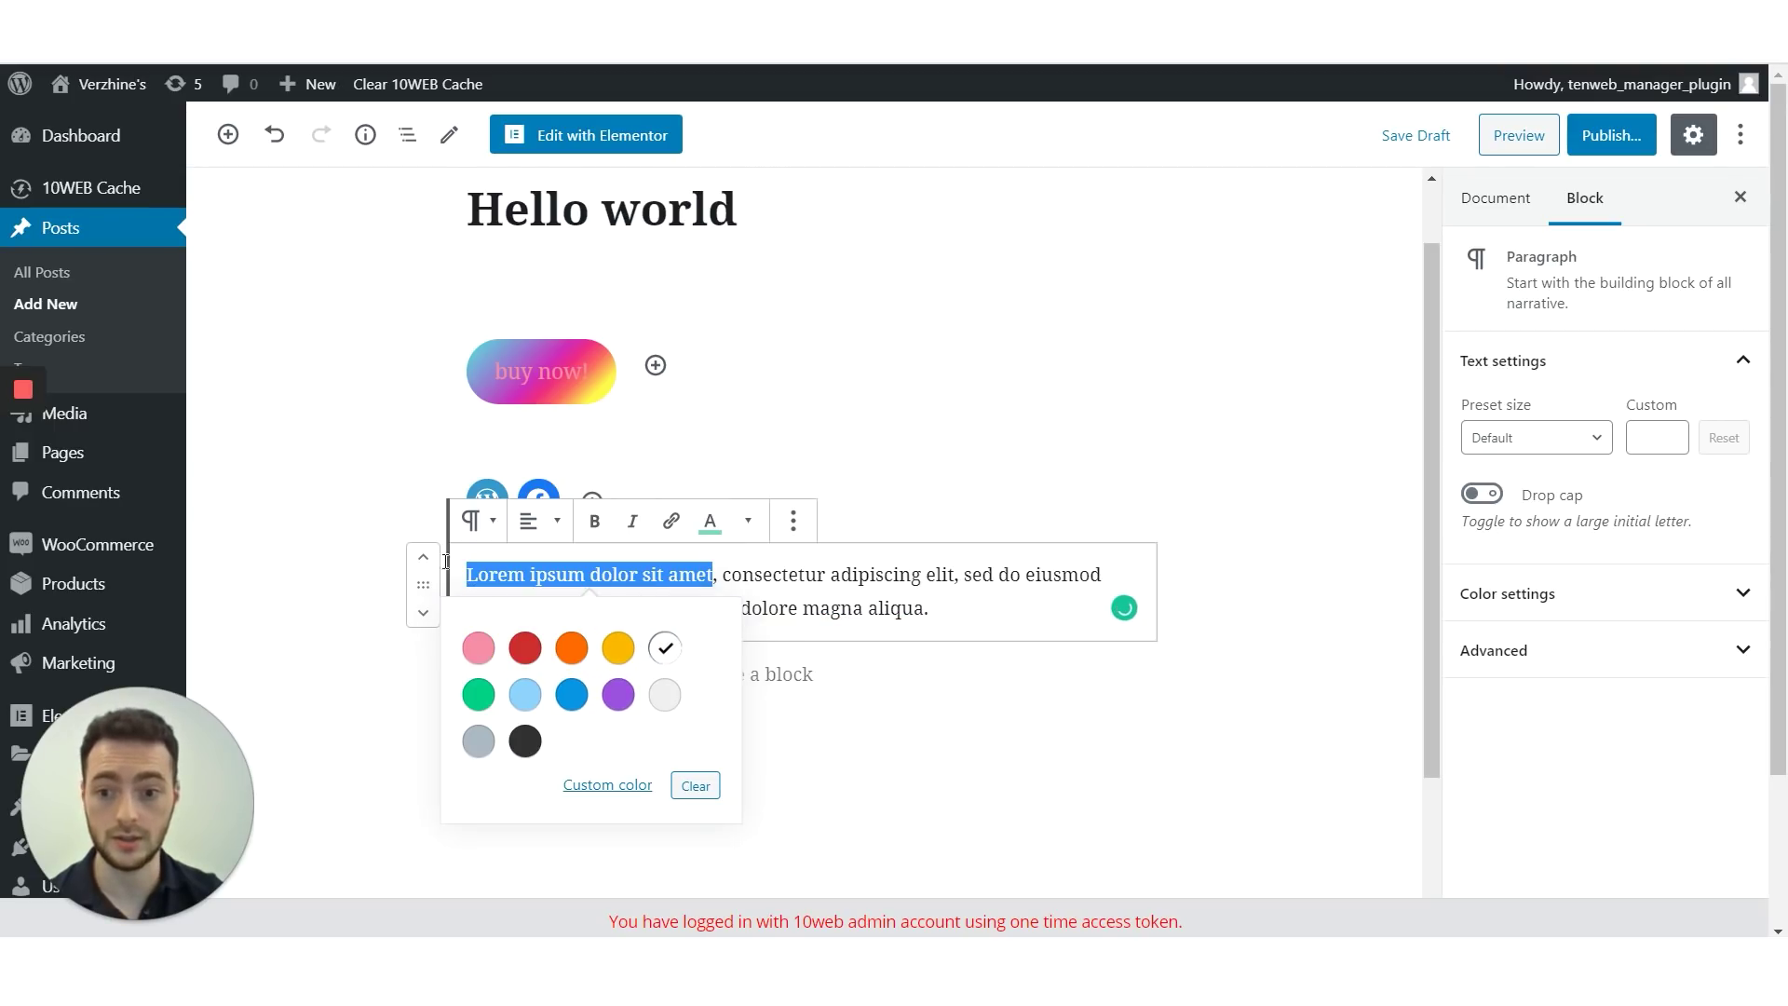
{"action": "left_click", "coordinate": [299, 422]}
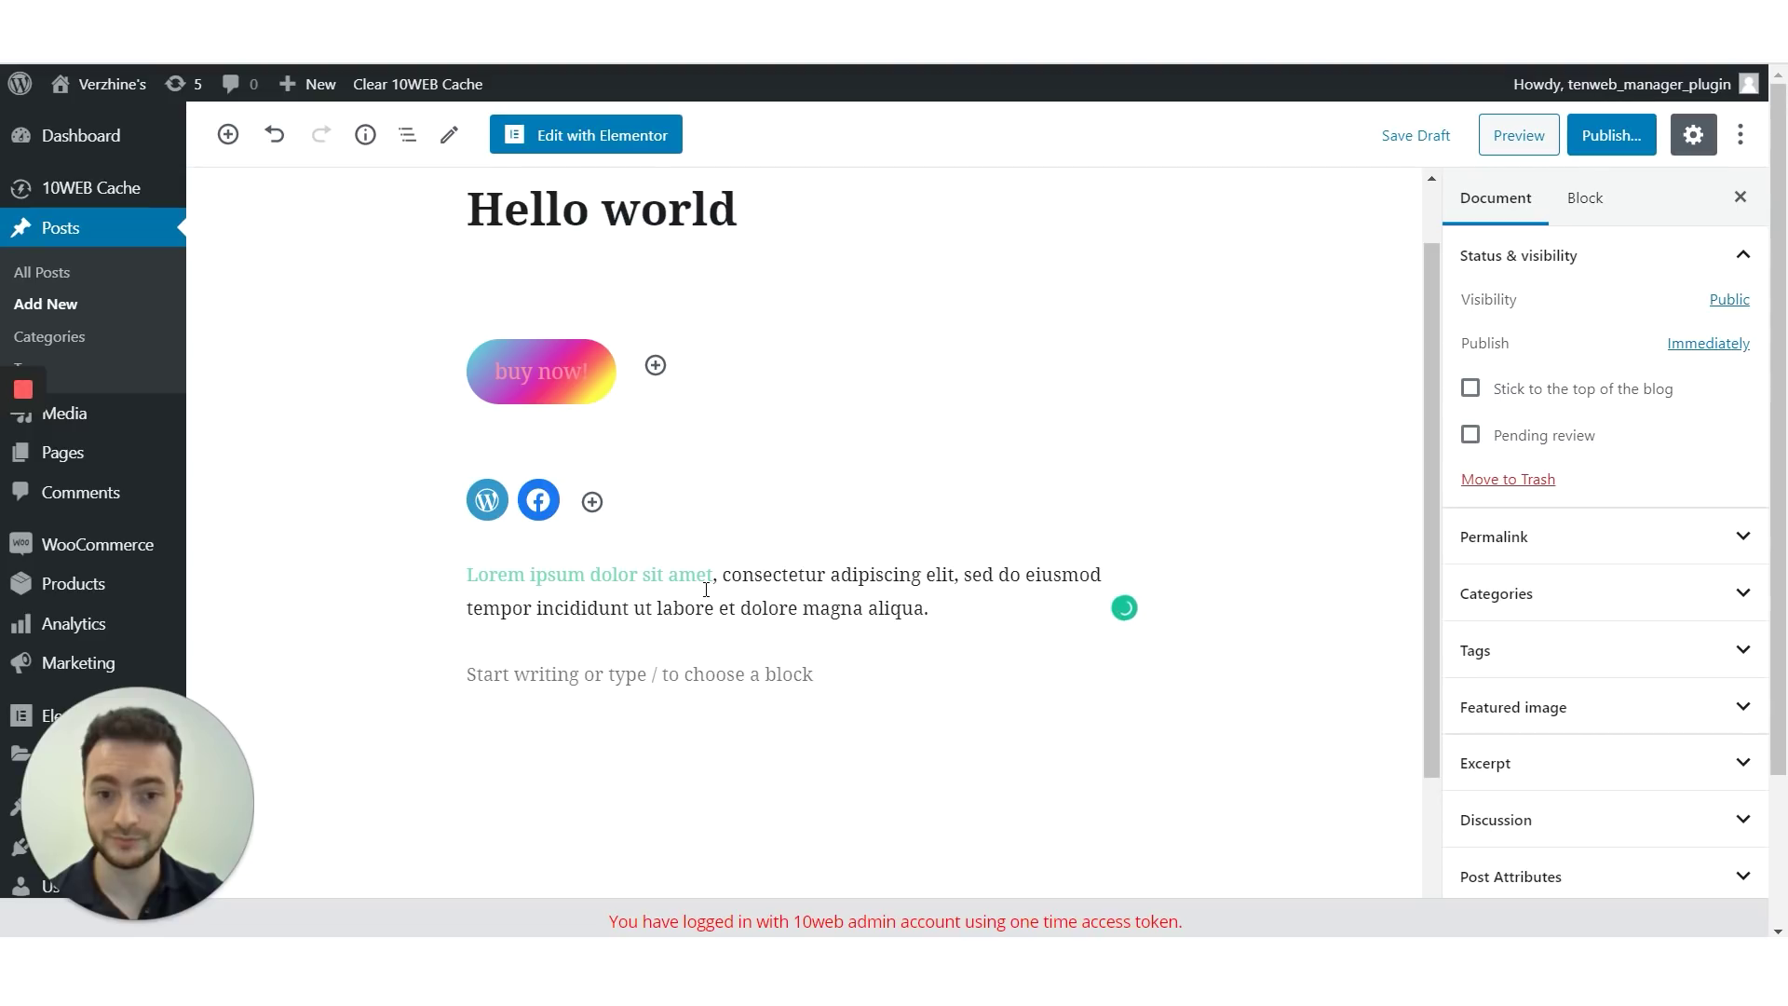
{"action": "scroll", "coordinate": [600, 532], "scroll_direction": "down", "scroll_amount": 2}
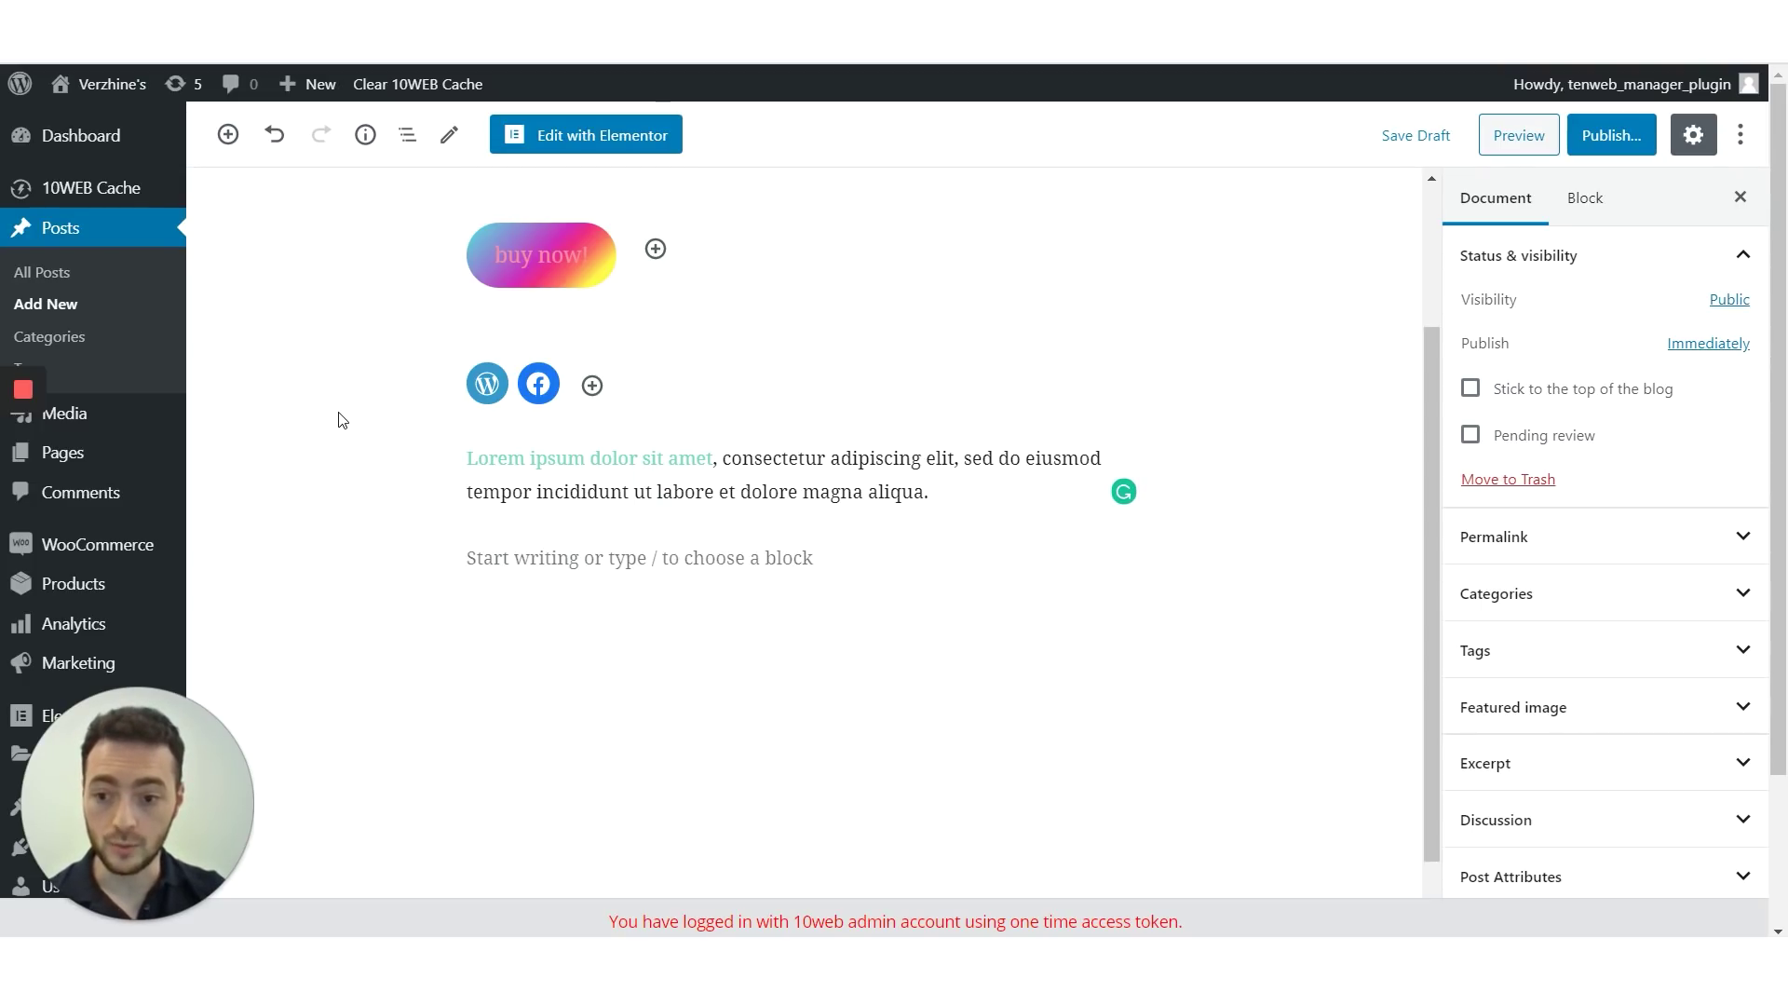
Insert a TikTok embed block from the Embeds category below the coloured paragraph
{"action": "left_click", "coordinate": [589, 562]}
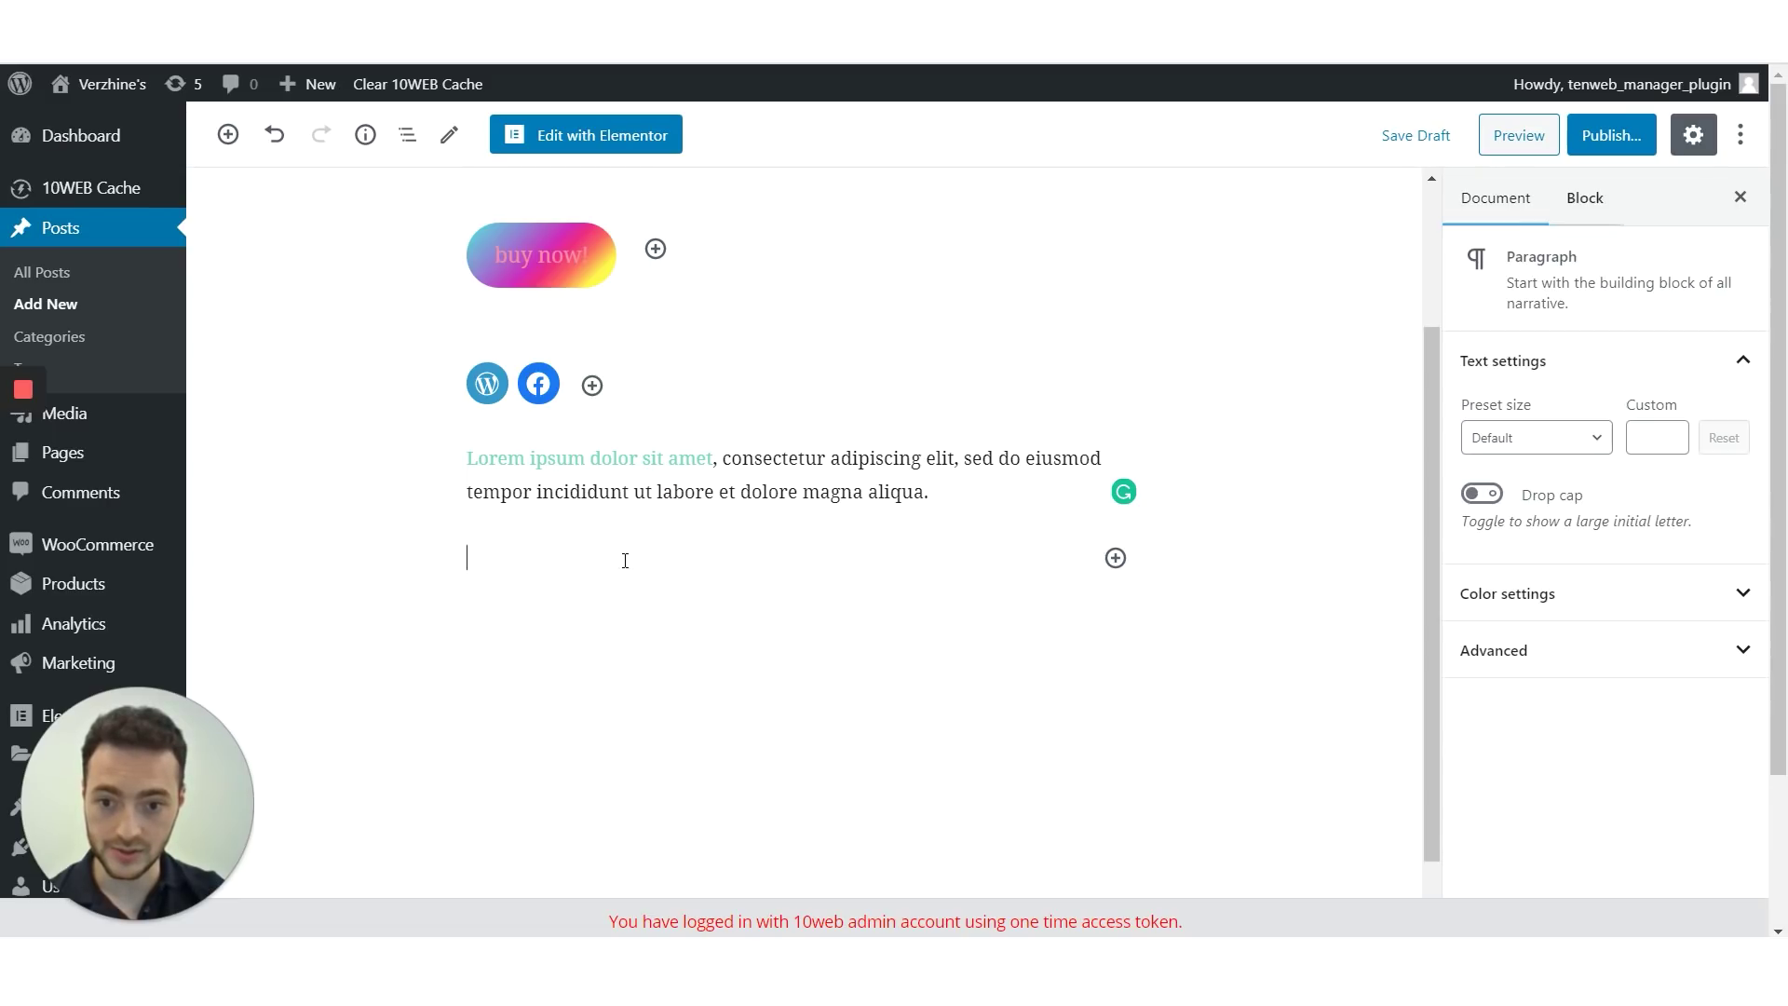
{"action": "left_click", "coordinate": [1116, 558]}
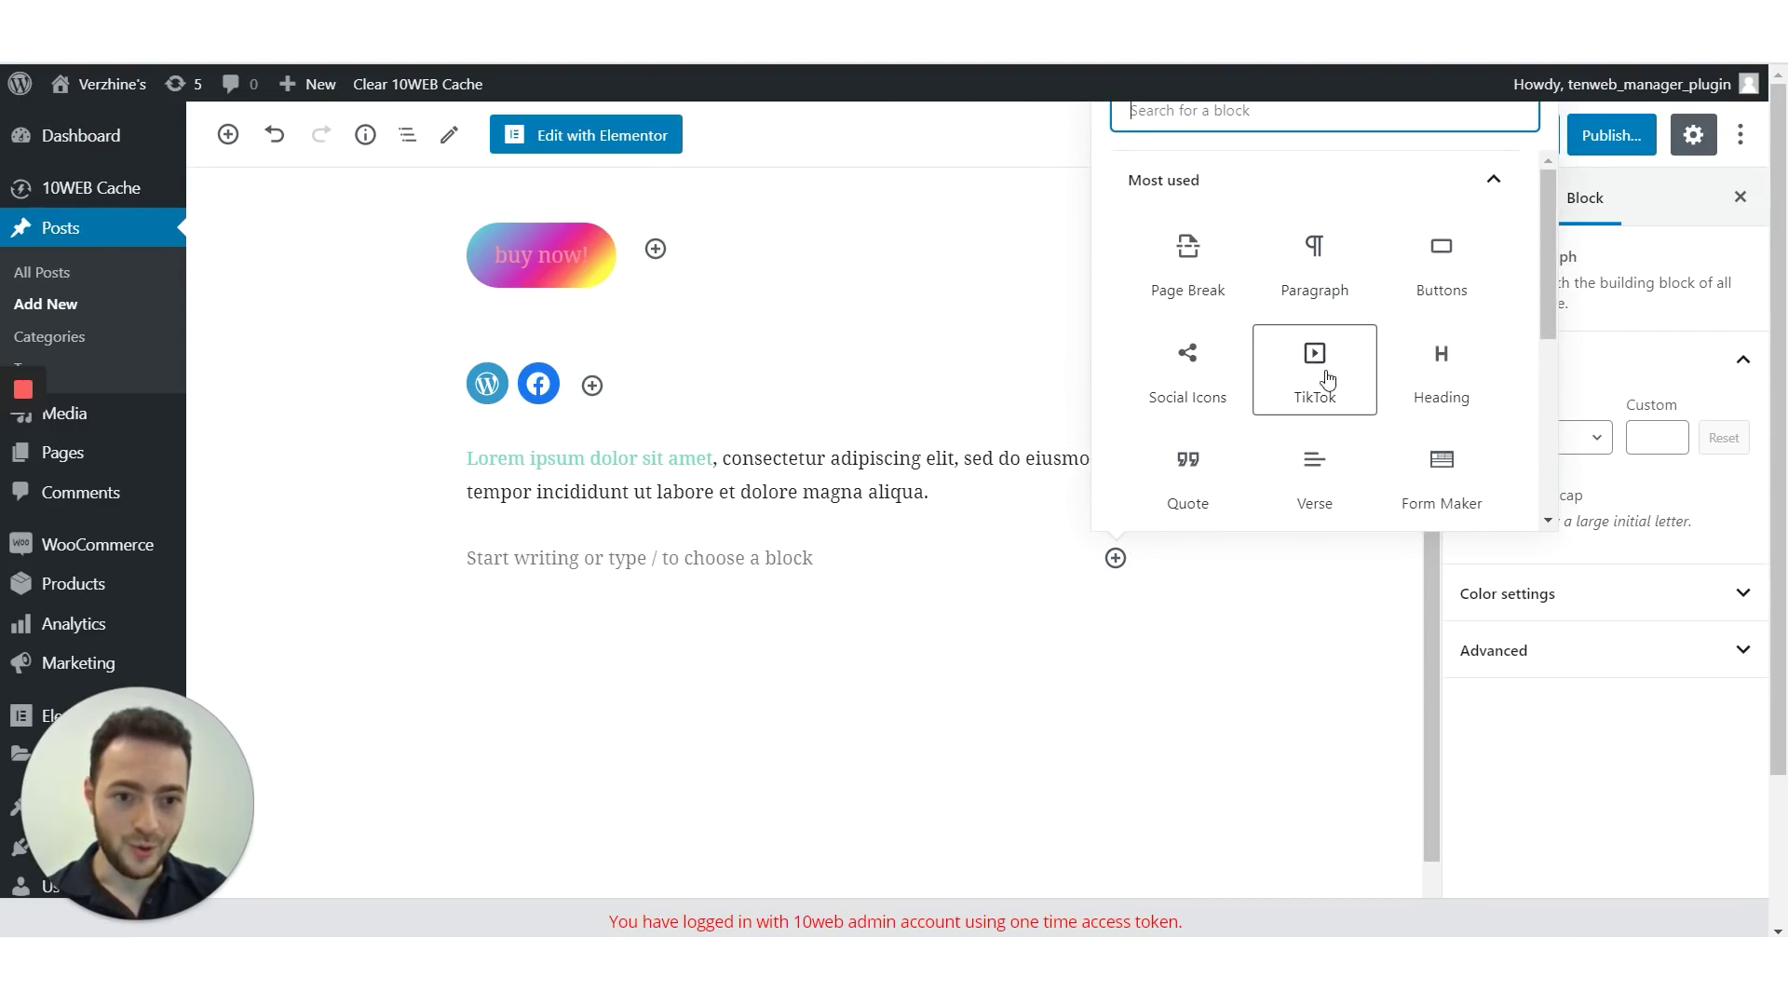
{"action": "scroll", "coordinate": [1315, 360], "scroll_direction": "down", "scroll_amount": 1}
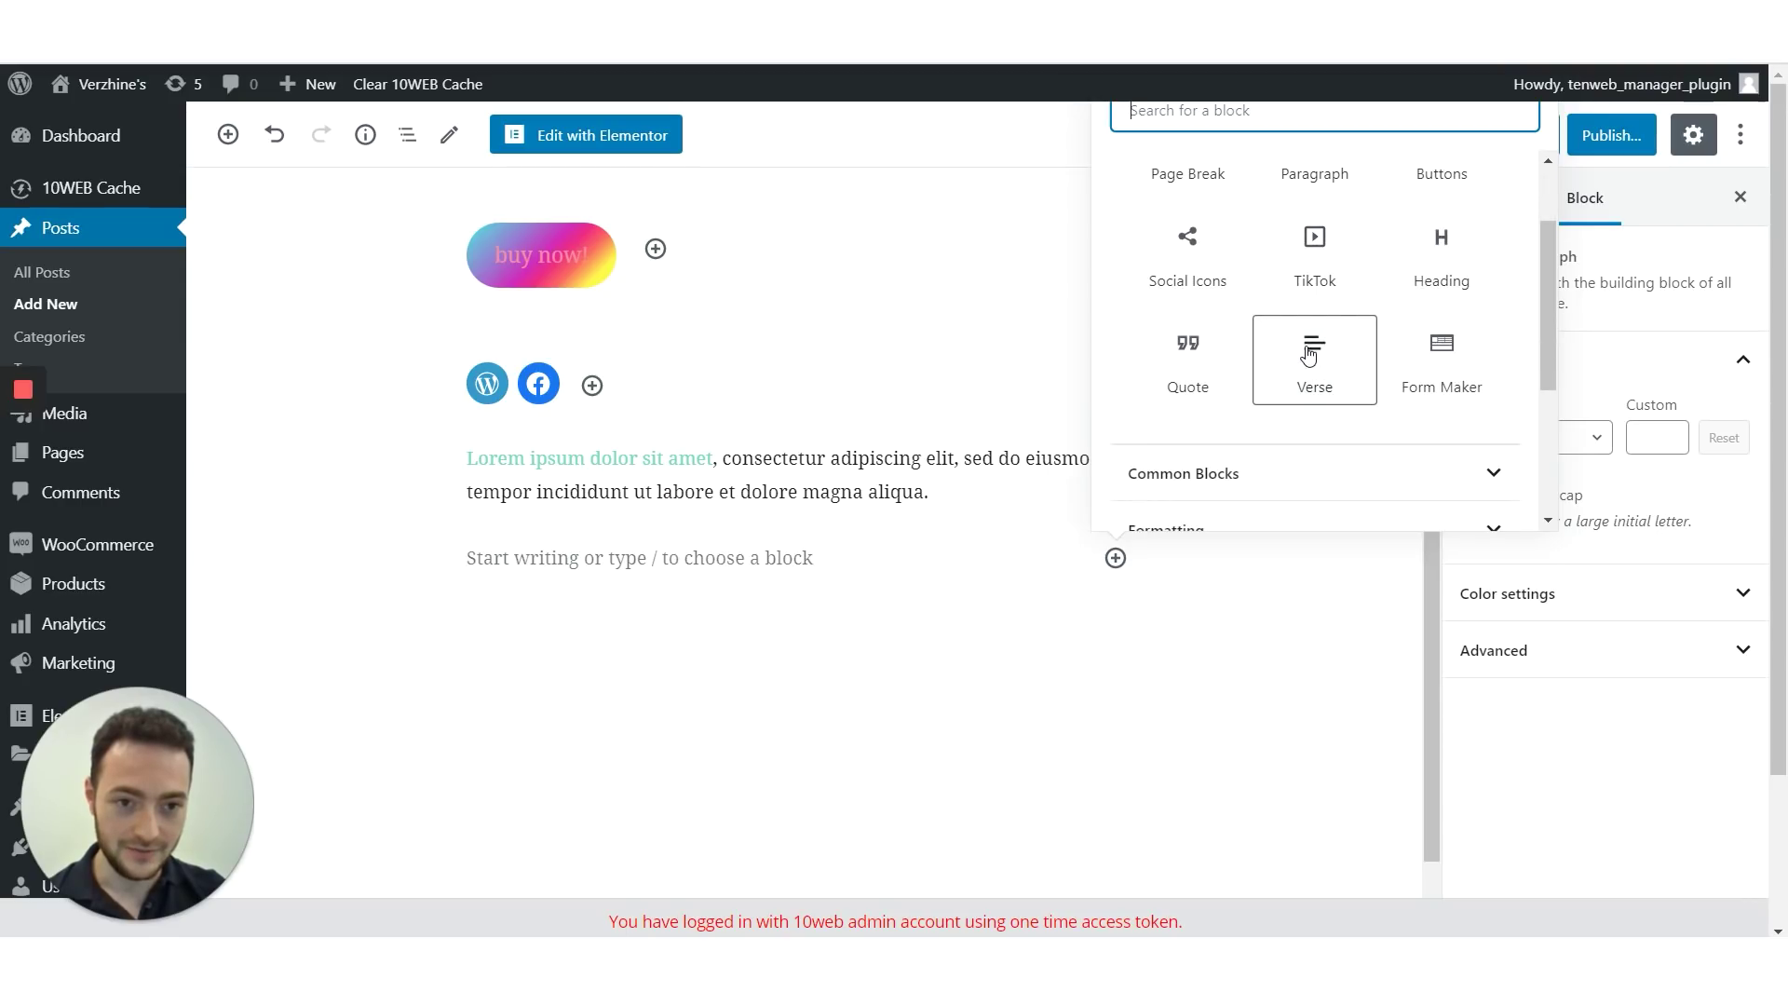
{"action": "scroll", "coordinate": [1390, 335], "scroll_direction": "up", "scroll_amount": 1}
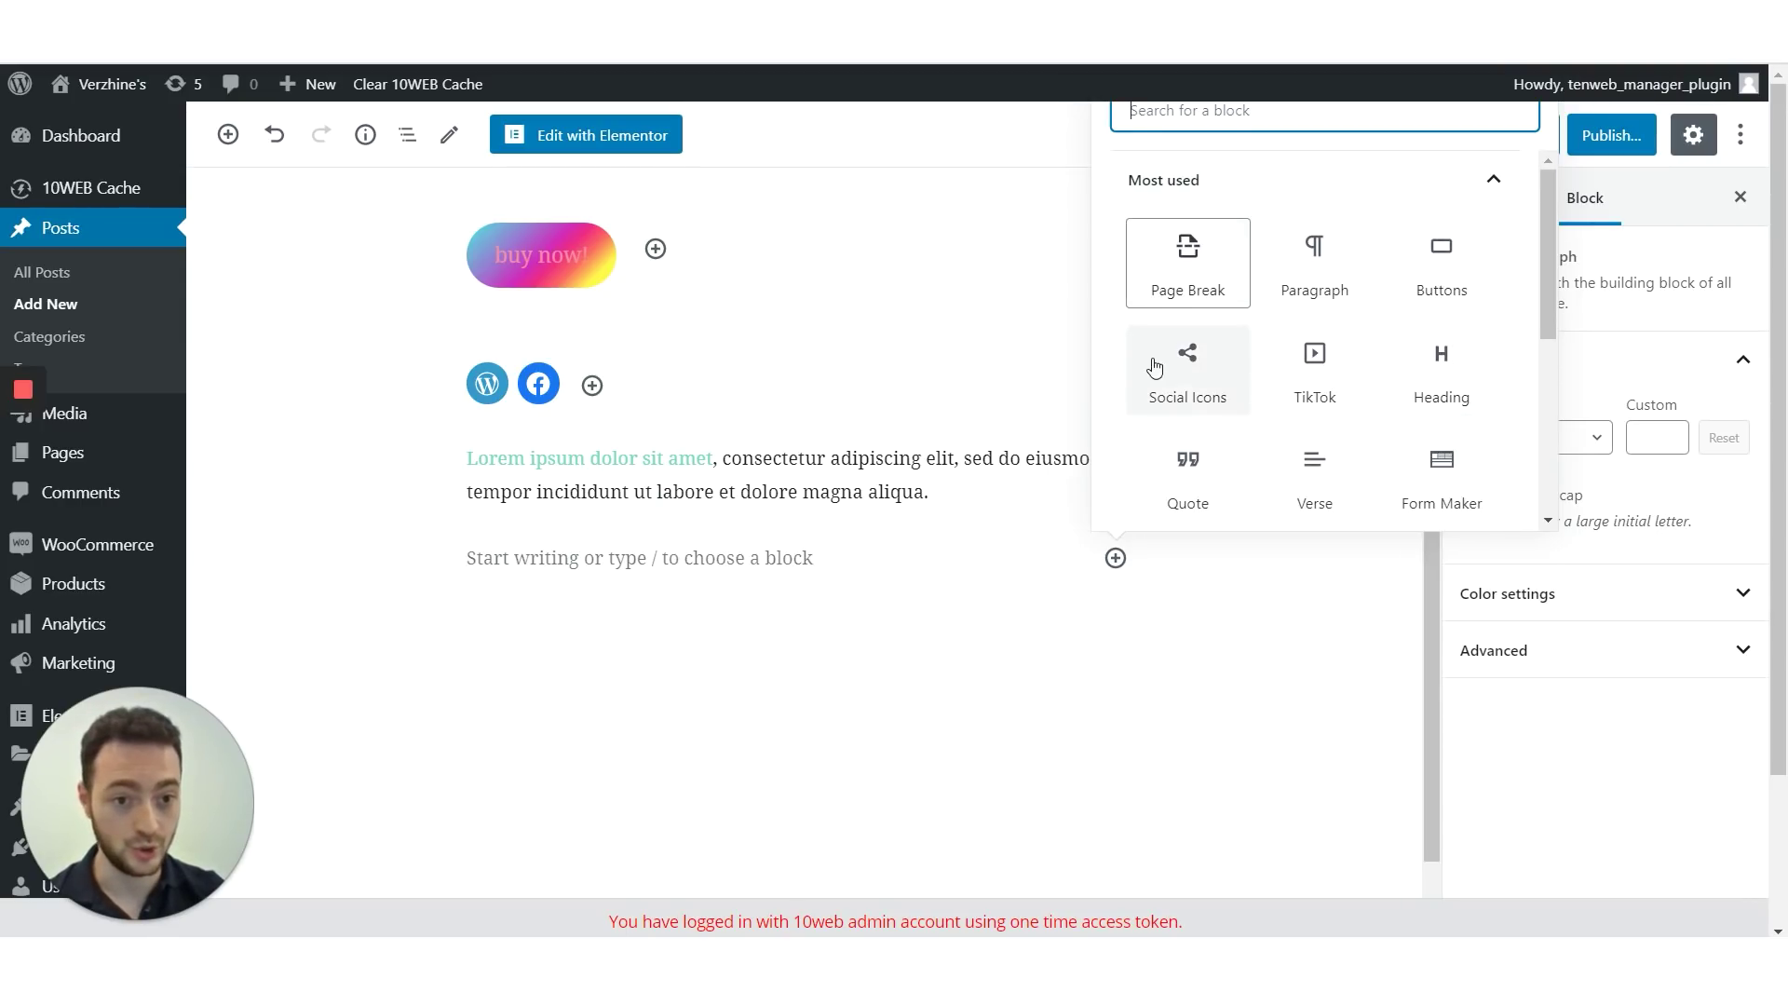
{"action": "scroll", "coordinate": [1317, 384], "scroll_direction": "down", "scroll_amount": 2}
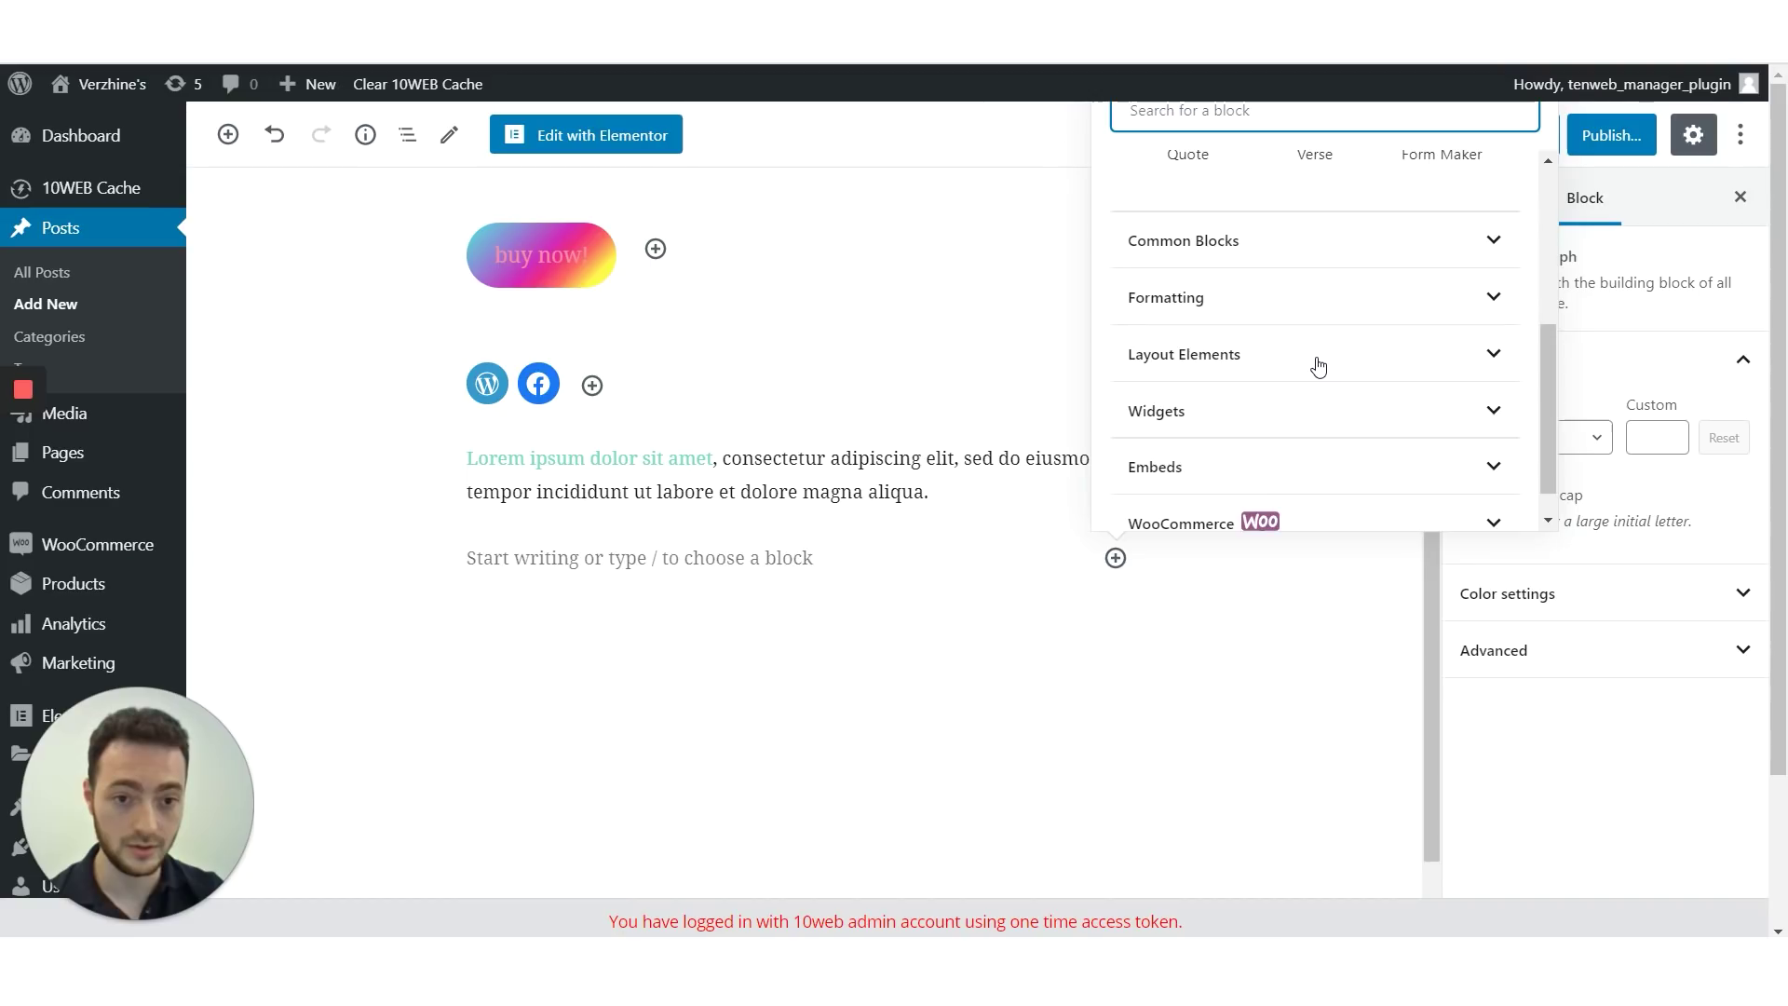
{"action": "scroll", "coordinate": [1317, 368], "scroll_direction": "down", "scroll_amount": 1}
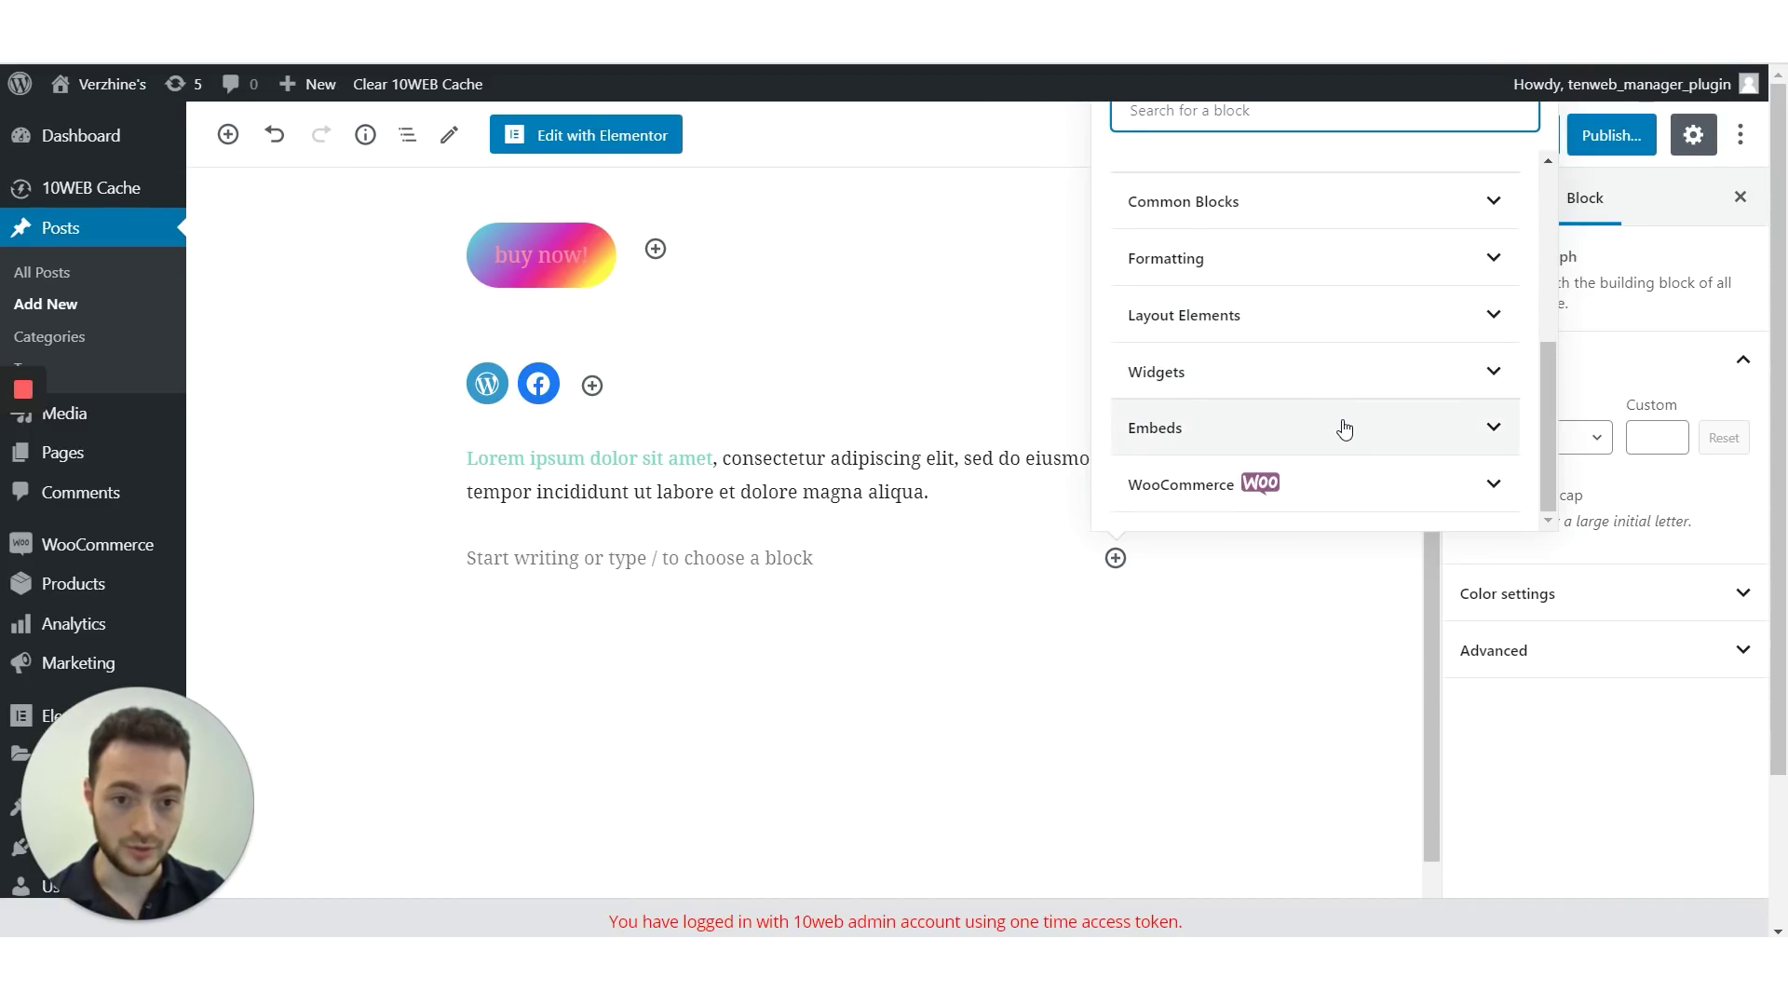
{"action": "left_click", "coordinate": [1314, 430]}
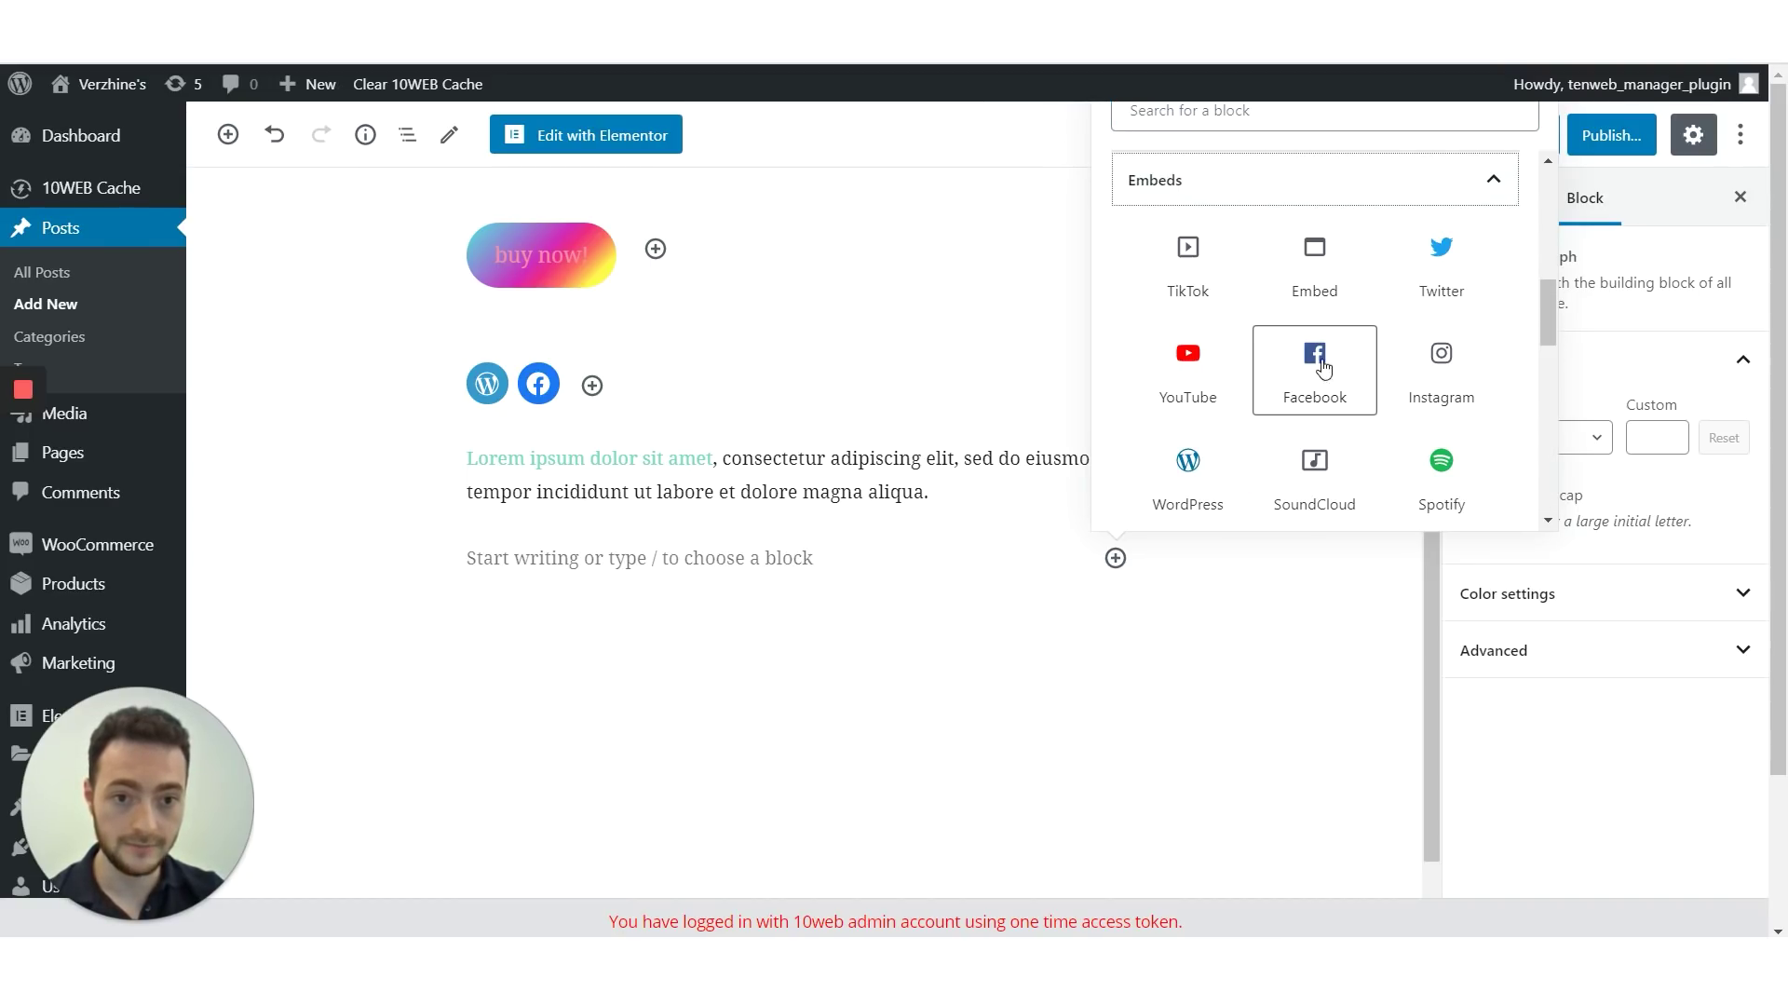
{"action": "left_click", "coordinate": [1189, 262]}
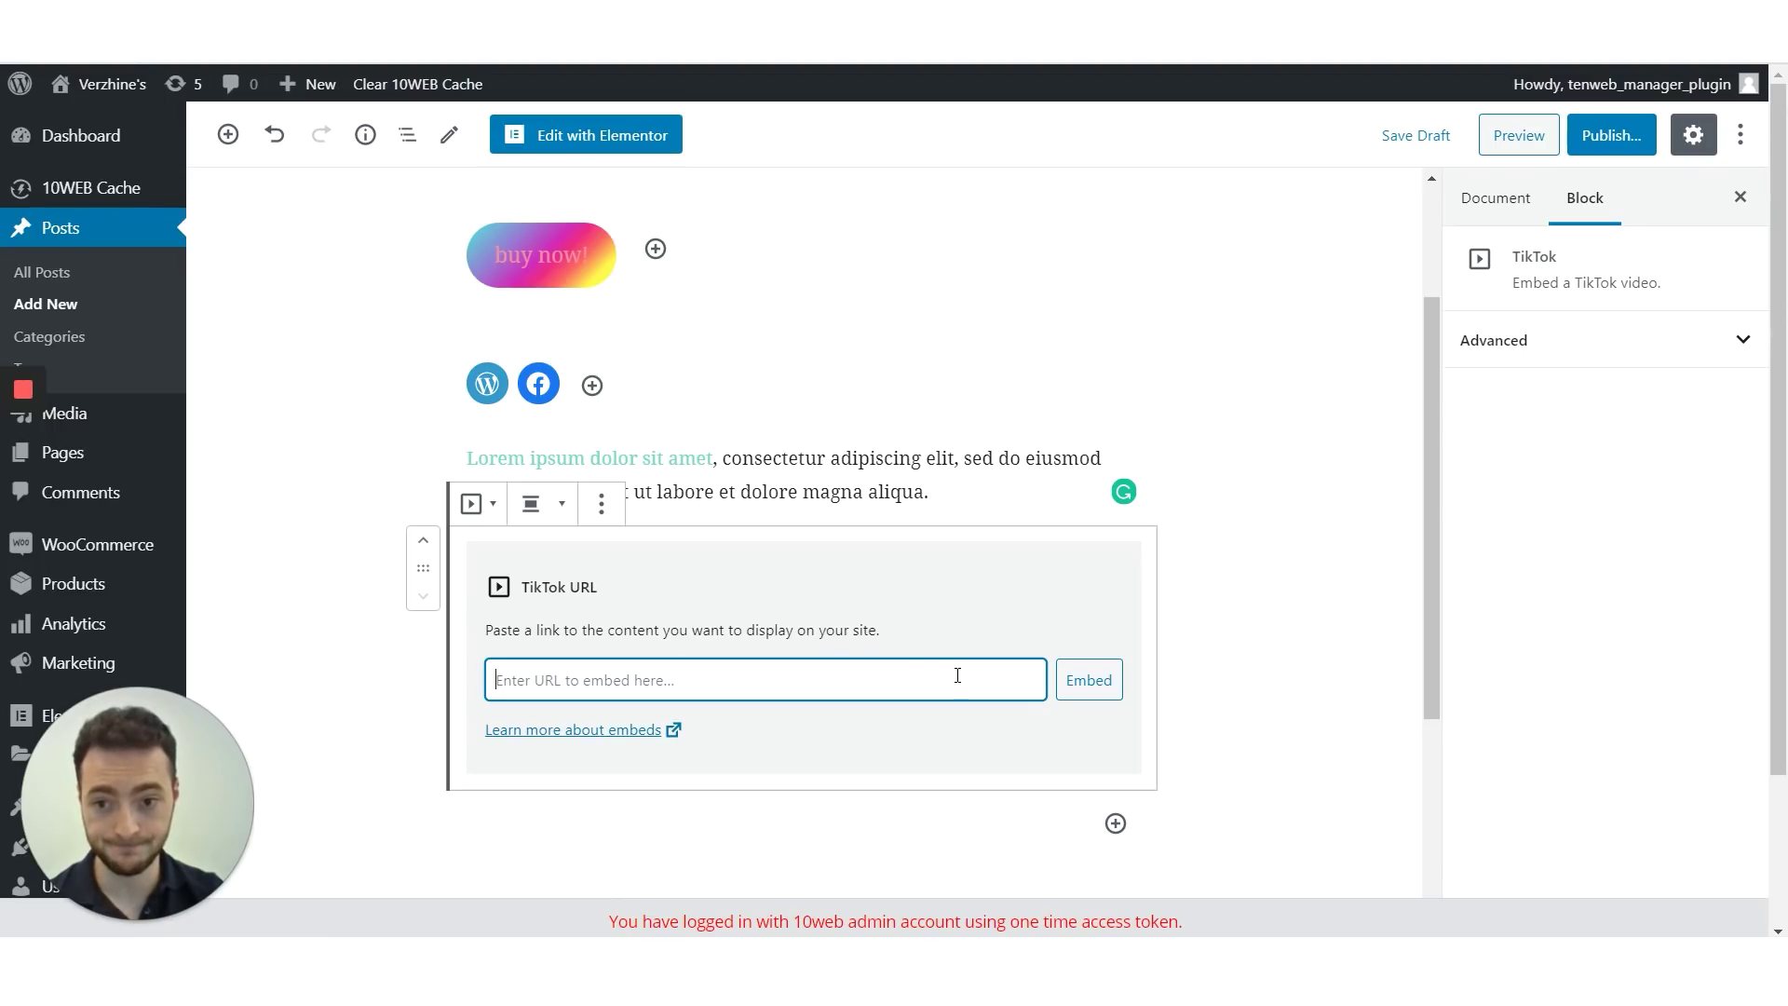
{"action": "left_click", "coordinate": [318, 261]}
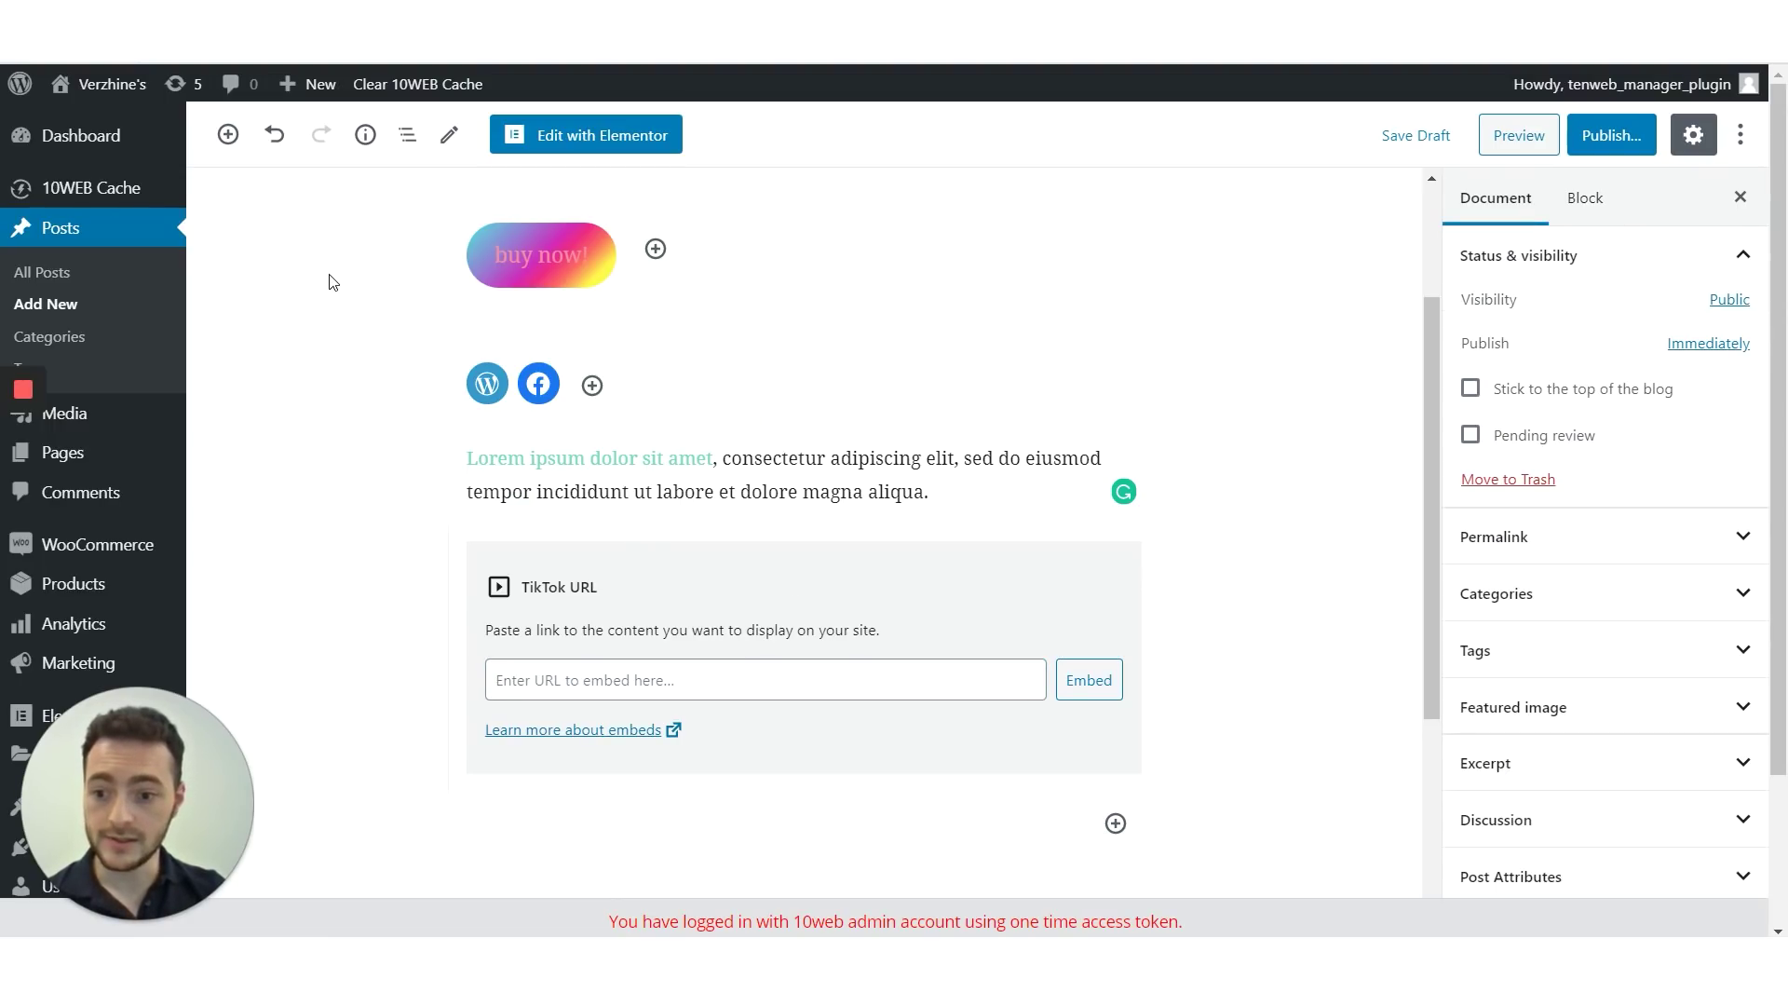